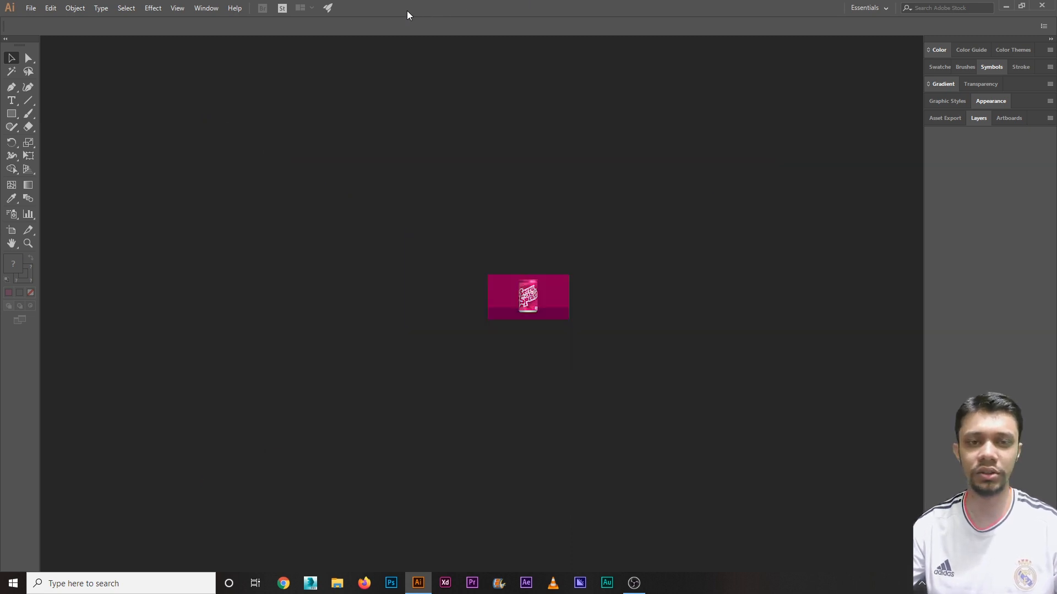
Step: Create a blank 1366 x 768 px RGB document from the Web tab's Common preset
left_click(28, 10)
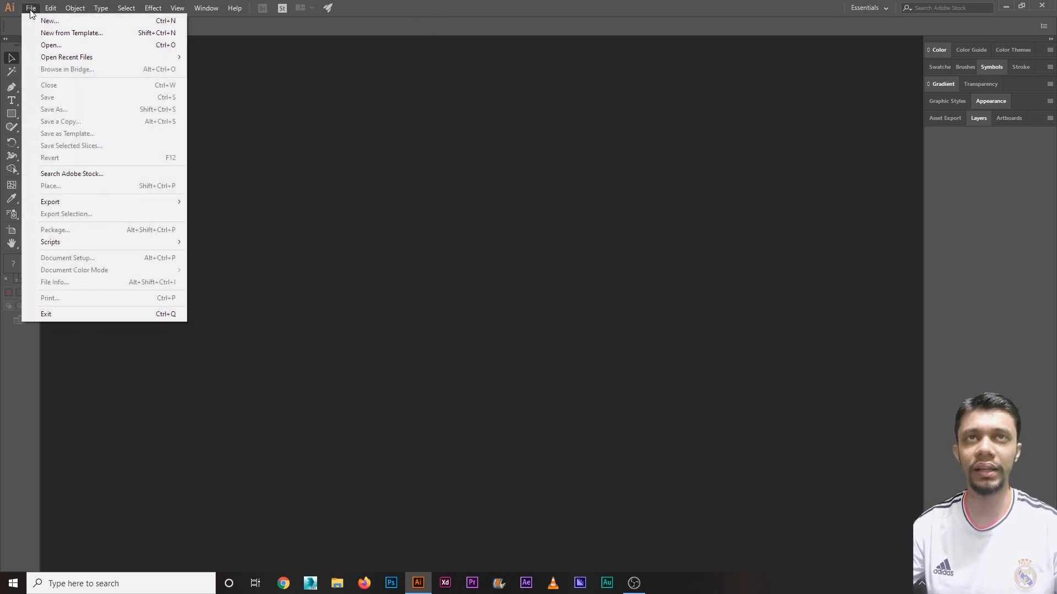
left_click(41, 20)
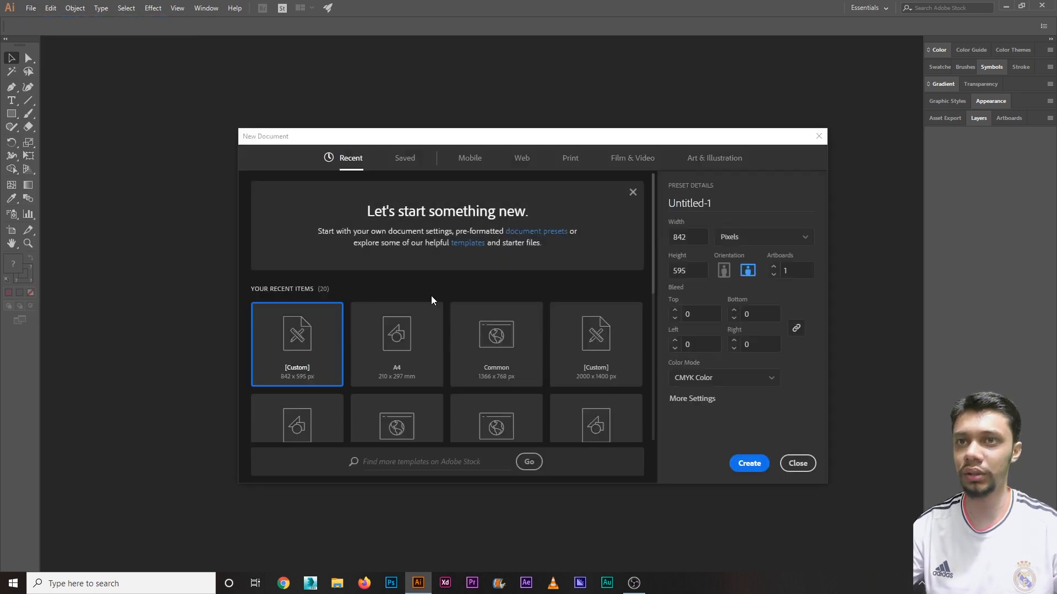
left_click(521, 161)
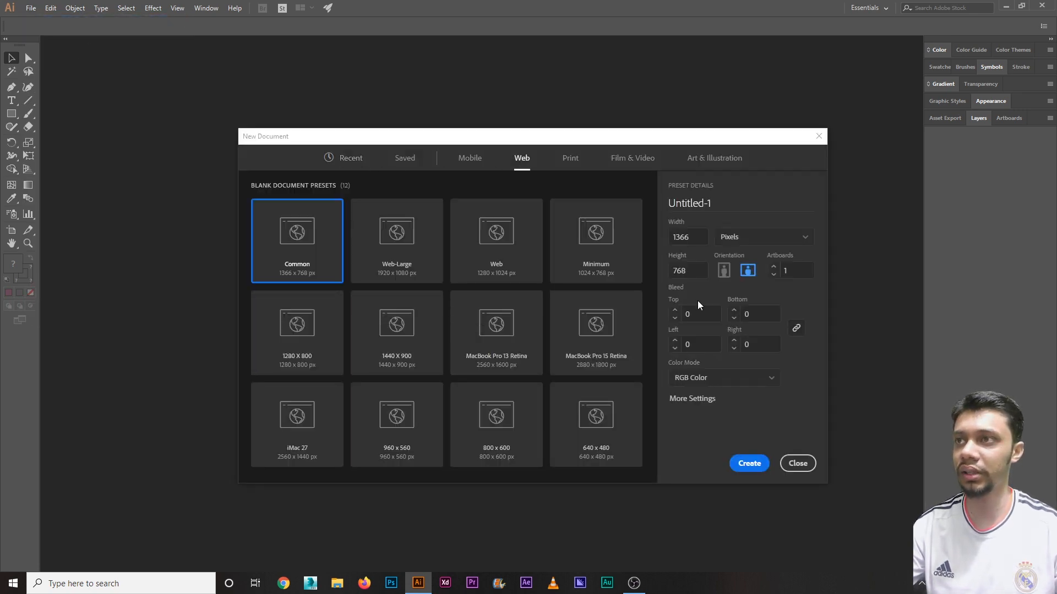
left_click(744, 465)
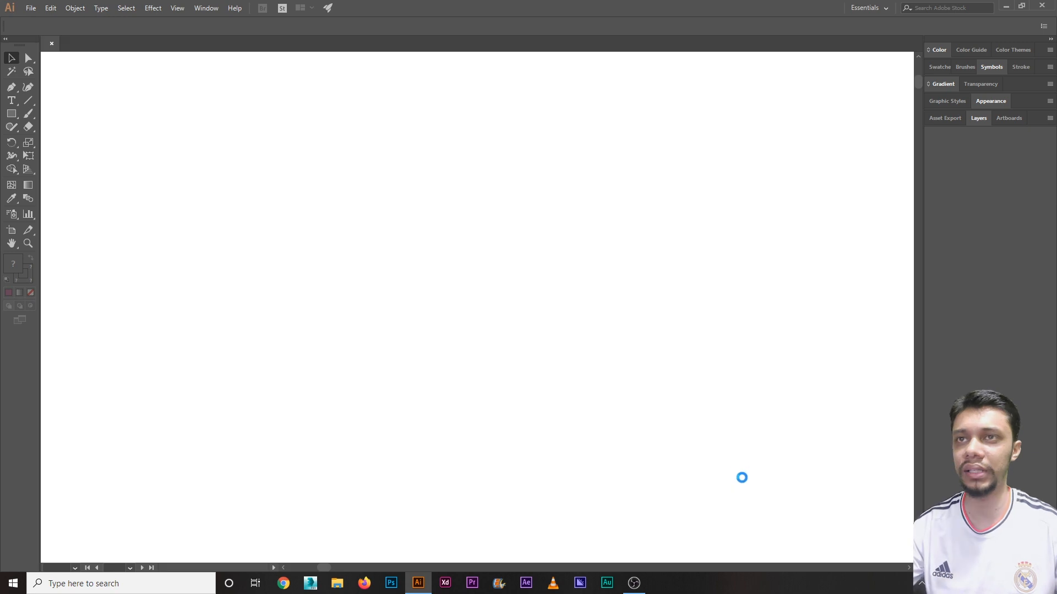
left_click(153, 7)
mouse_move(262, 71)
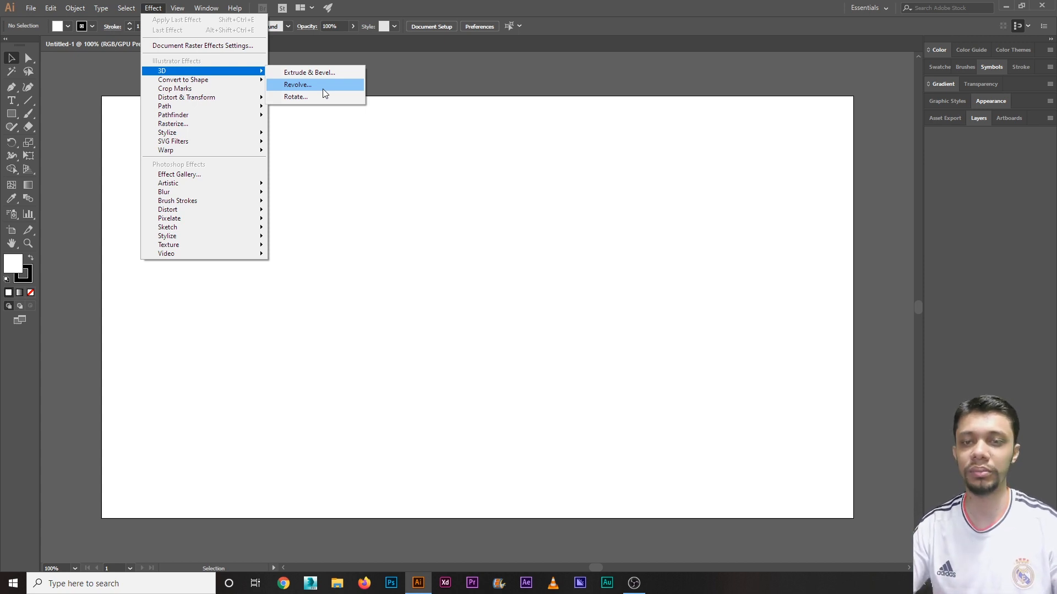
left_click(302, 163)
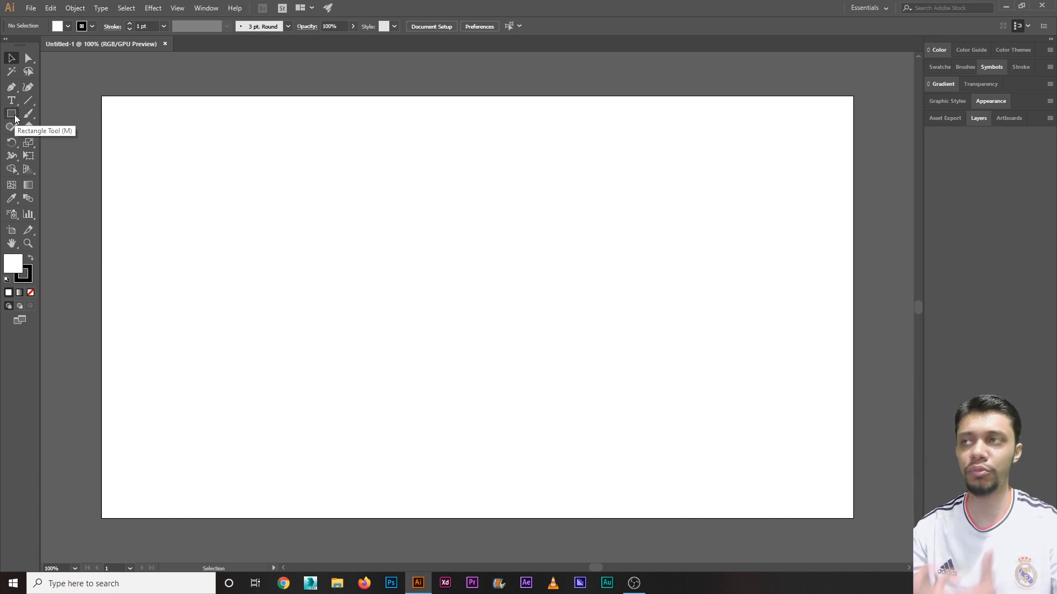
Step: Draw a tall rectangle for the can body with yellow fill and no stroke
left_click_drag(15, 117, 58, 113)
left_click_drag(370, 178, 554, 435)
left_click(67, 26)
left_click(22, 53)
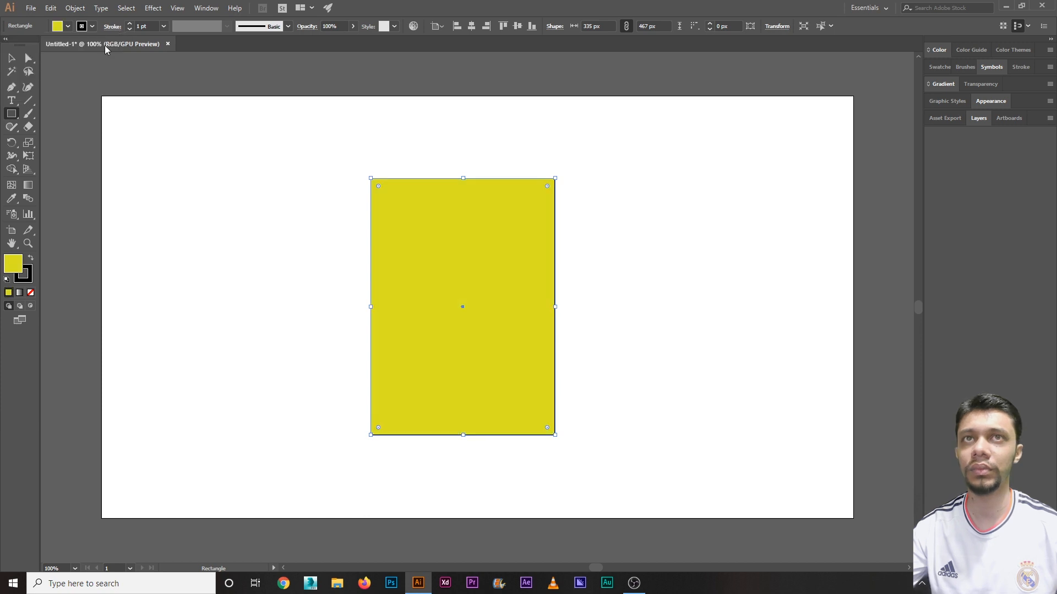
left_click(92, 25)
left_click(6, 47)
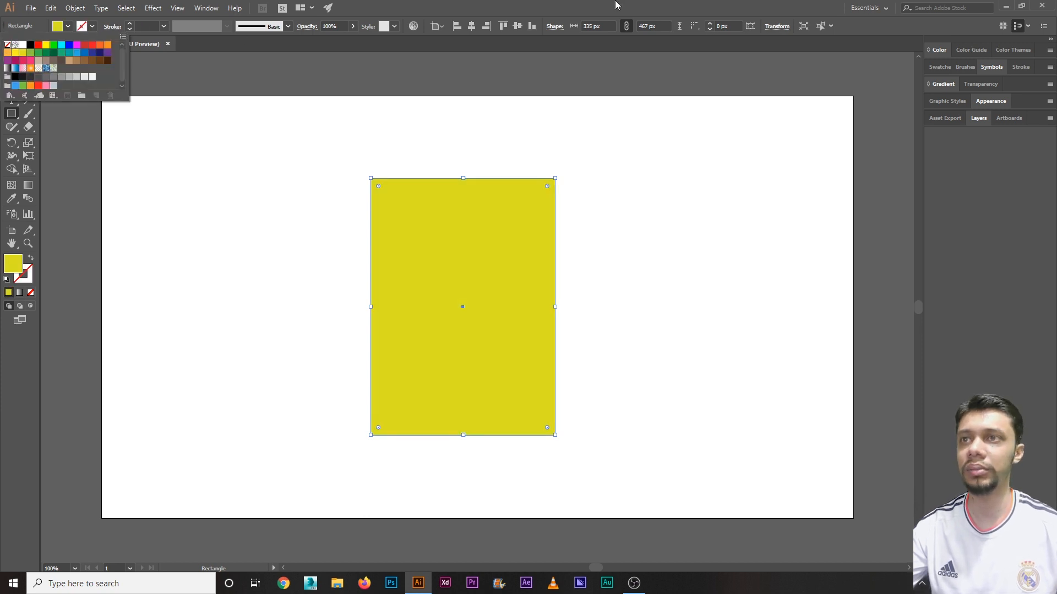
Step: Narrow the body to 316 px wide and draw a thin strip above it
left_click(308, 189)
key("v")
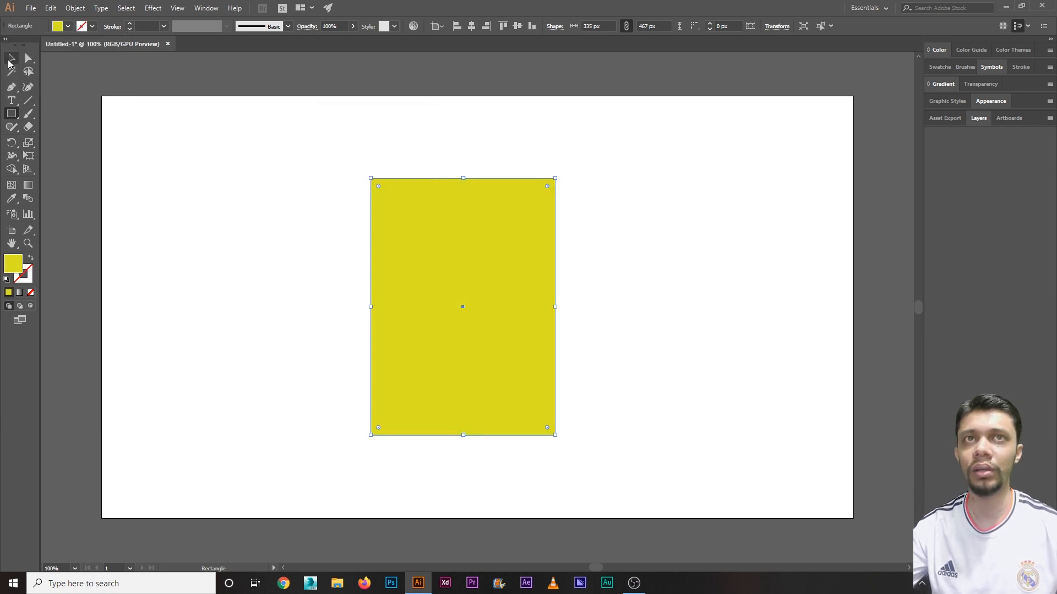
left_click(194, 186)
left_click(464, 255)
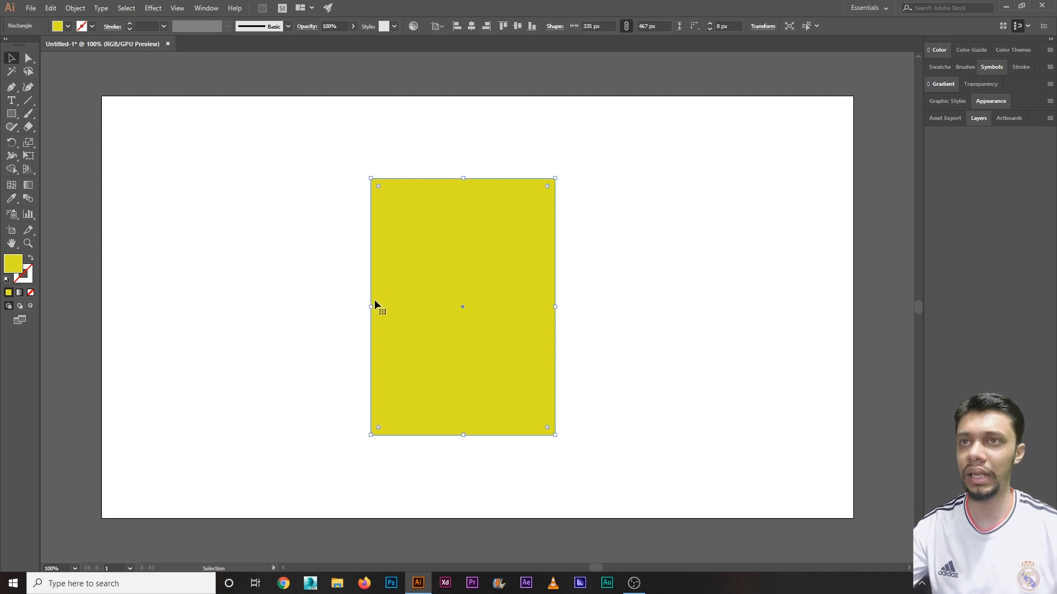
left_click_drag(370, 307, 401, 280)
left_click(12, 113)
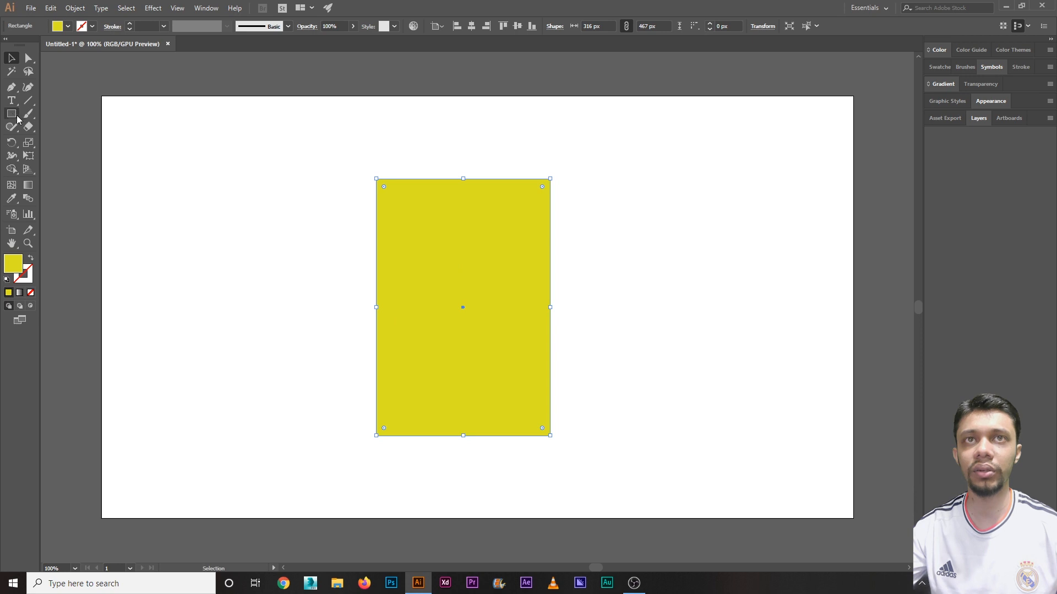
left_click_drag(376, 159, 550, 179)
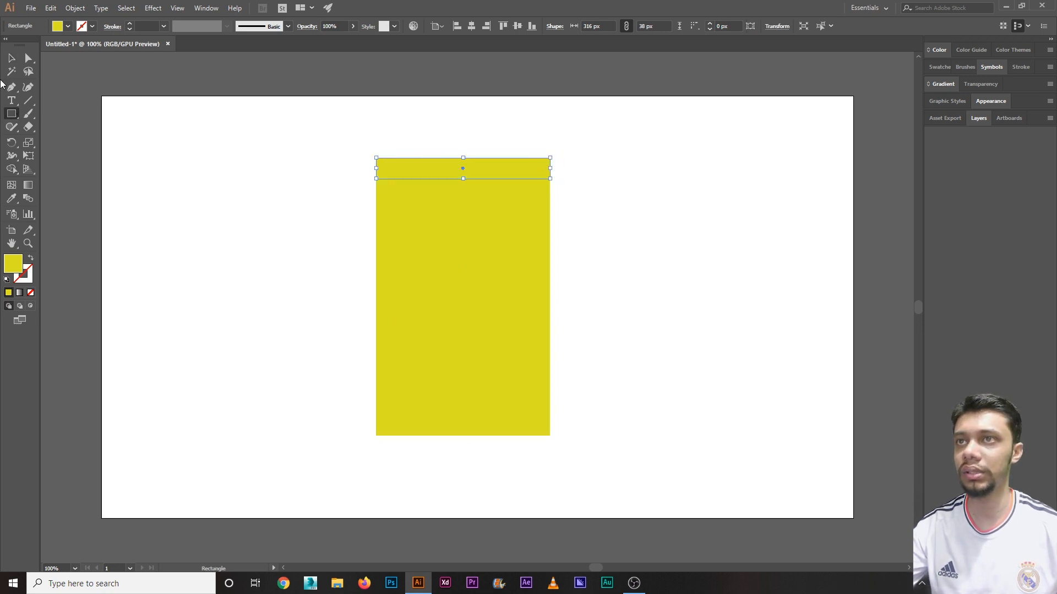
Step: Taper the thin top strip into a trapezoid shoulder using Free Transform's Perspective Distort
left_click(11, 58)
left_click(260, 145)
left_click(400, 164)
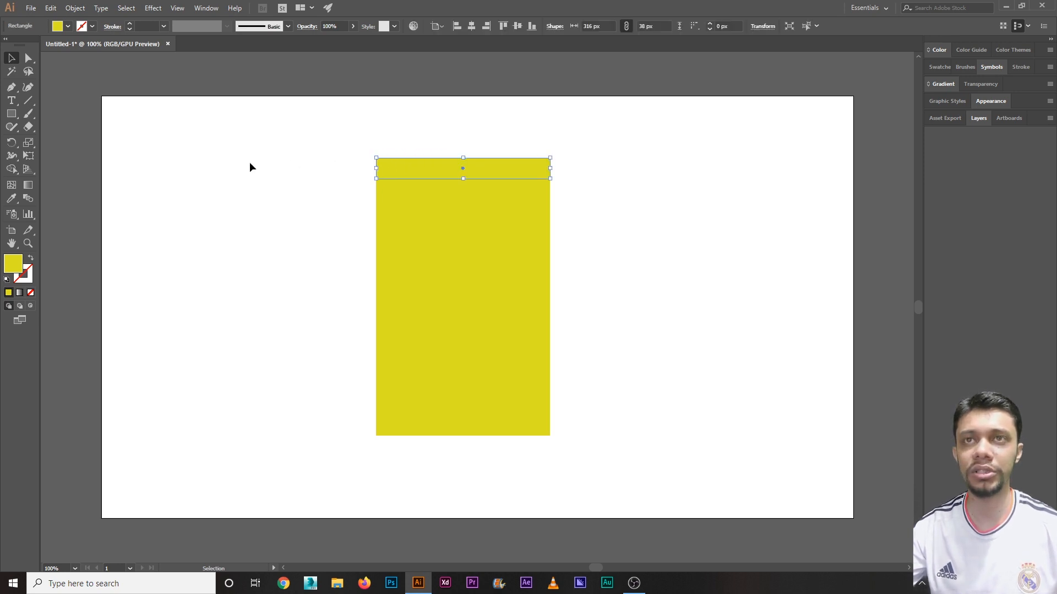
left_click(30, 159)
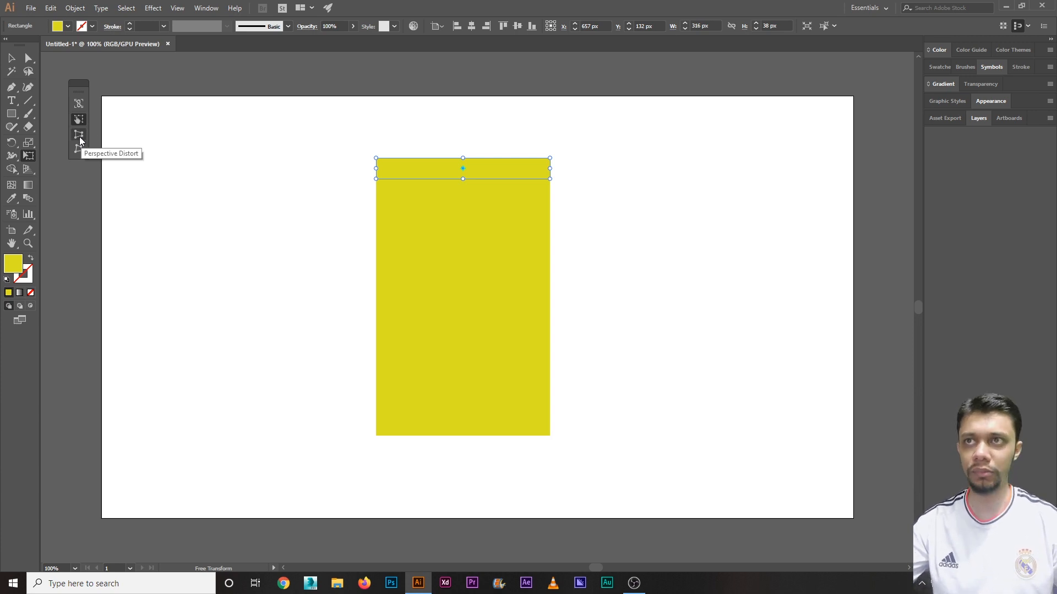
left_click(79, 137)
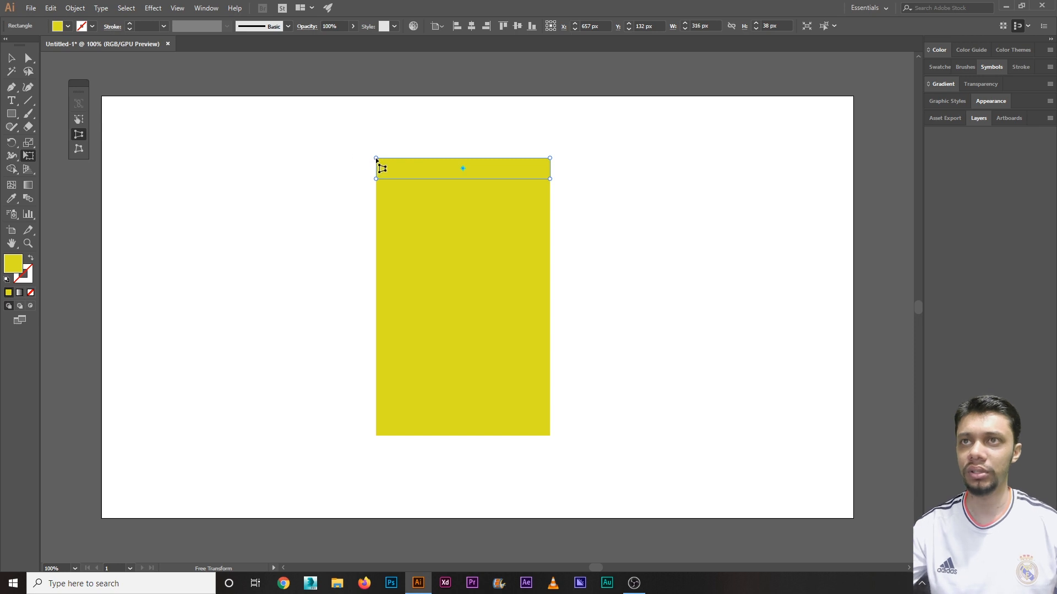
left_click_drag(376, 159, 389, 160)
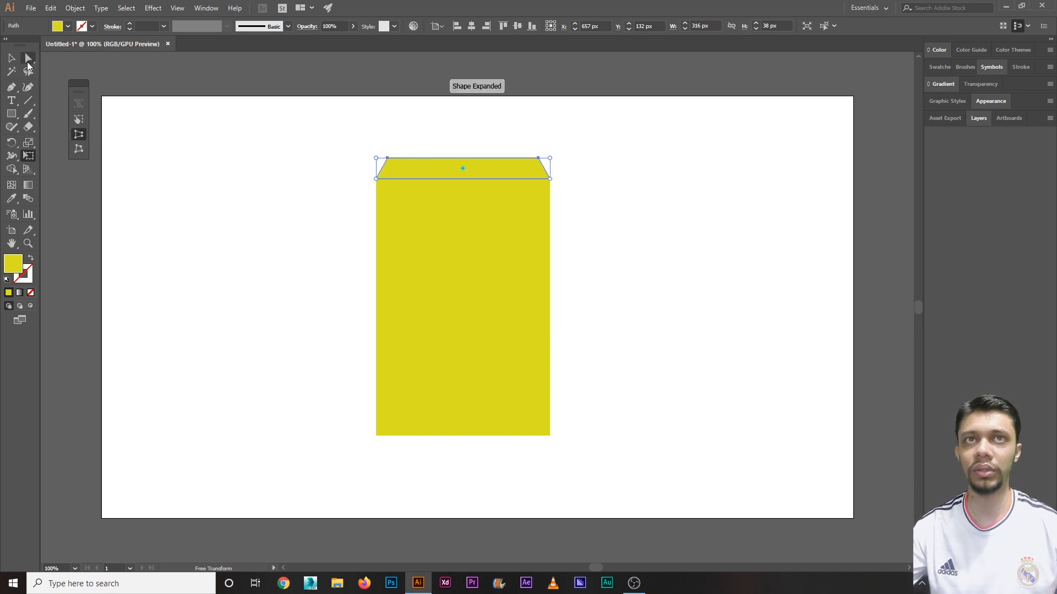
key("v")
left_click(203, 181)
left_click(428, 172)
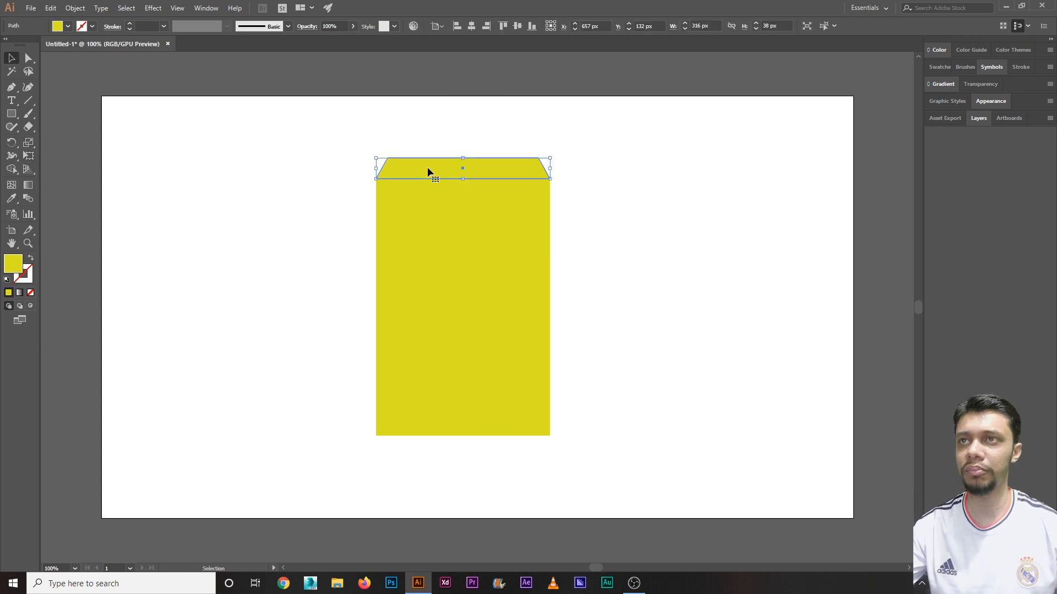
Step: Draw a 332 x 16 px rounded rectangle rim and nudge it onto the shoulder
left_click(11, 114)
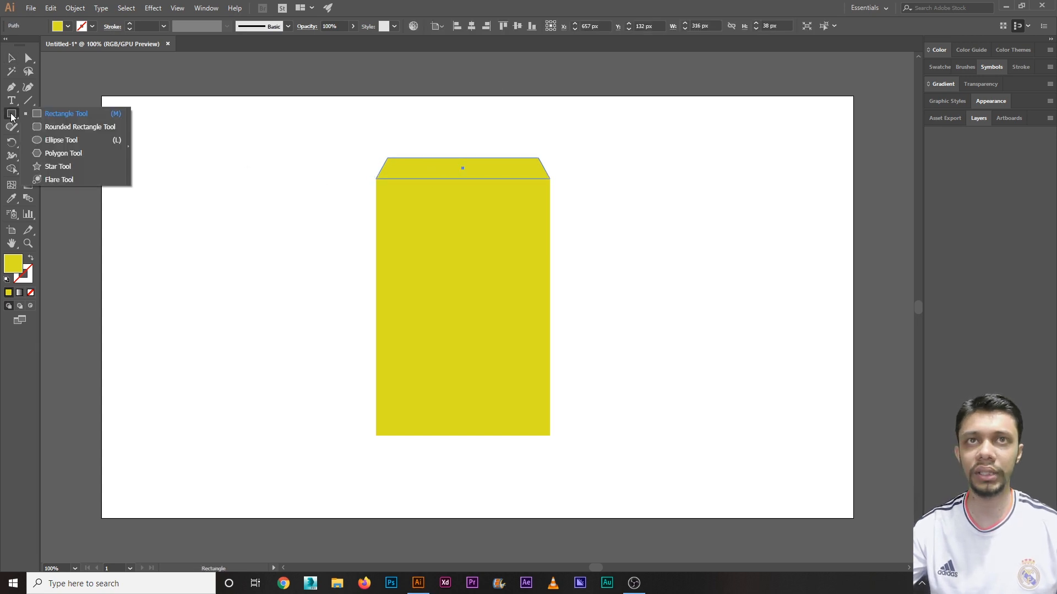
left_click(72, 126)
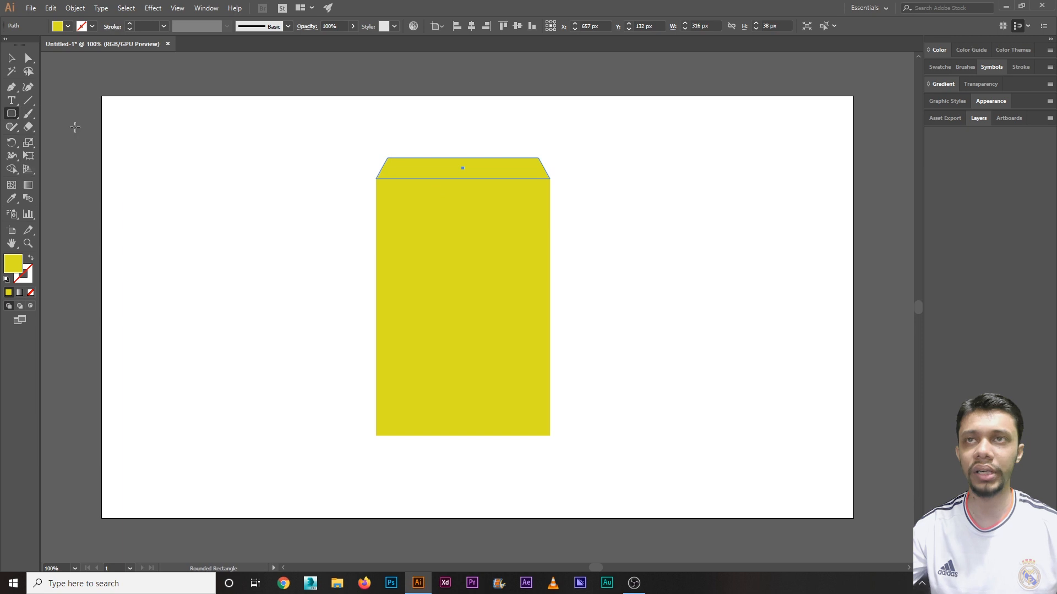
left_click_drag(373, 146, 556, 158)
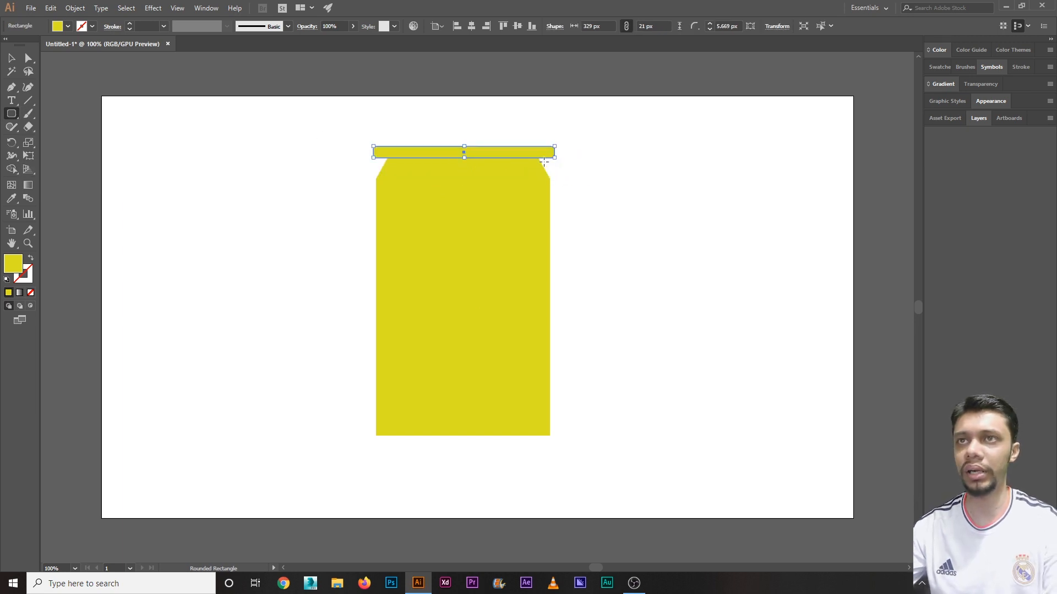
key("ctrl+z")
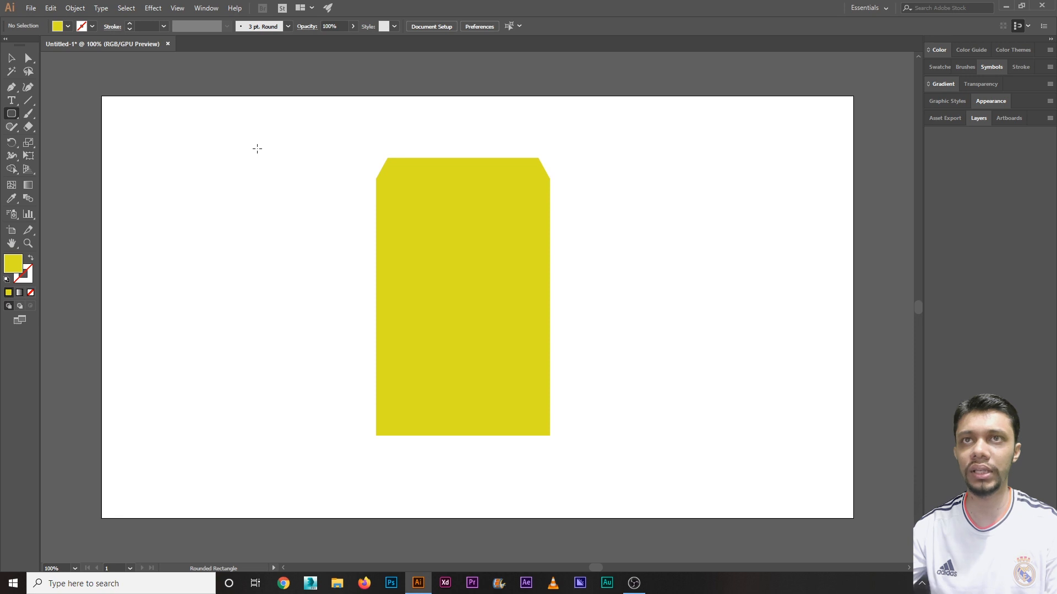
left_click_drag(372, 145, 554, 153)
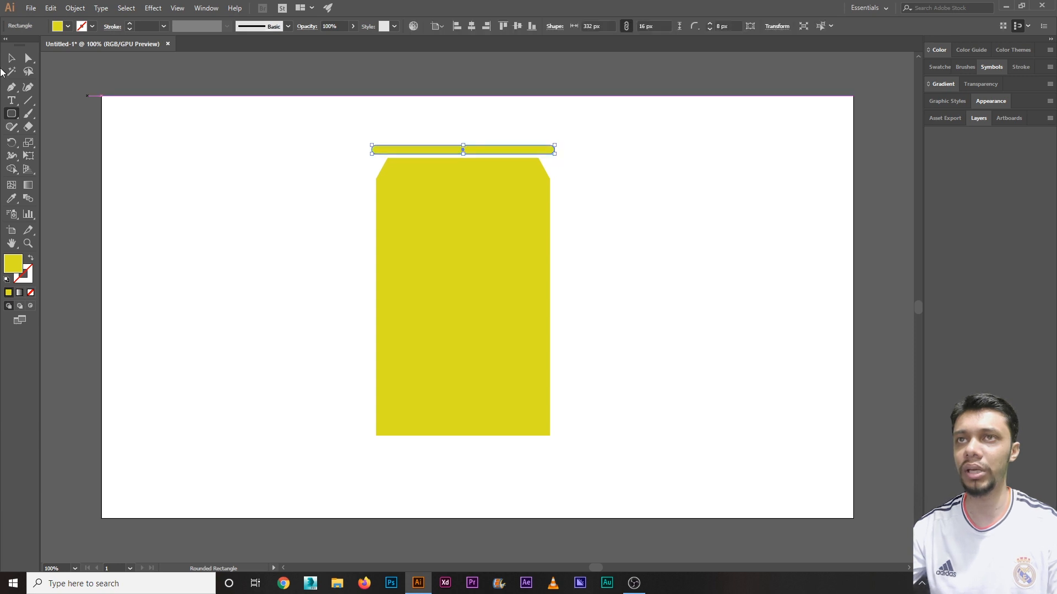
left_click(12, 58)
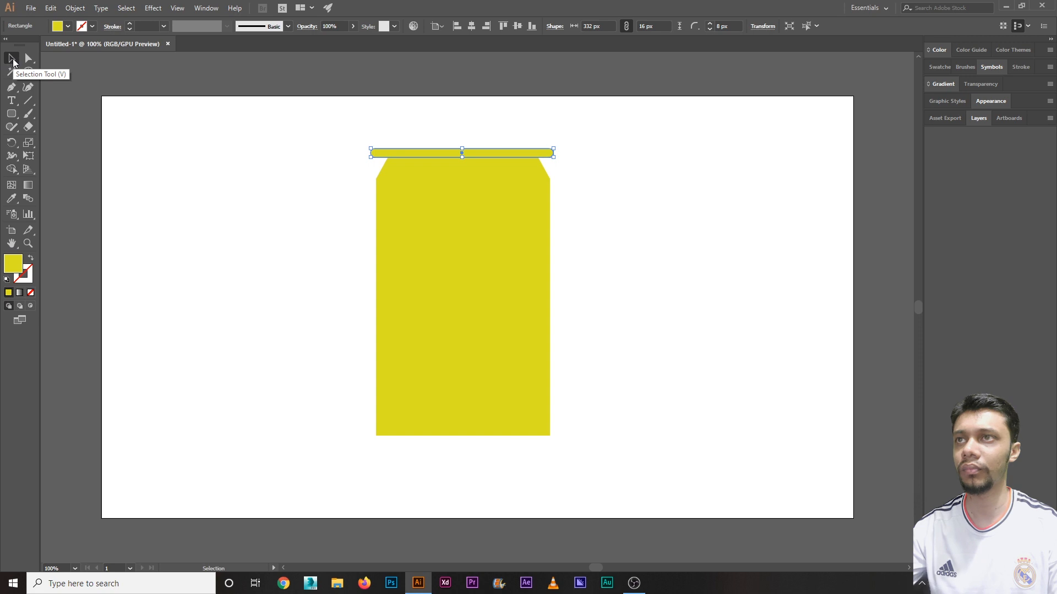
left_click(142, 148)
left_click_drag(495, 151, 495, 152)
left_click(292, 160)
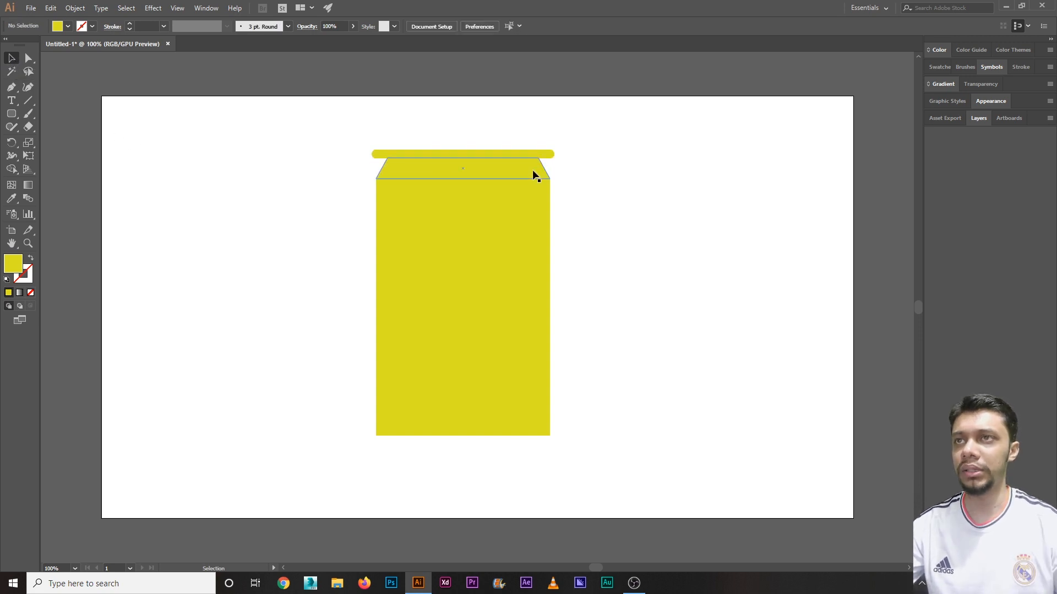
Step: Reflect a horizontal copy of the shoulder and move it to the bottom of the body
left_click(519, 175)
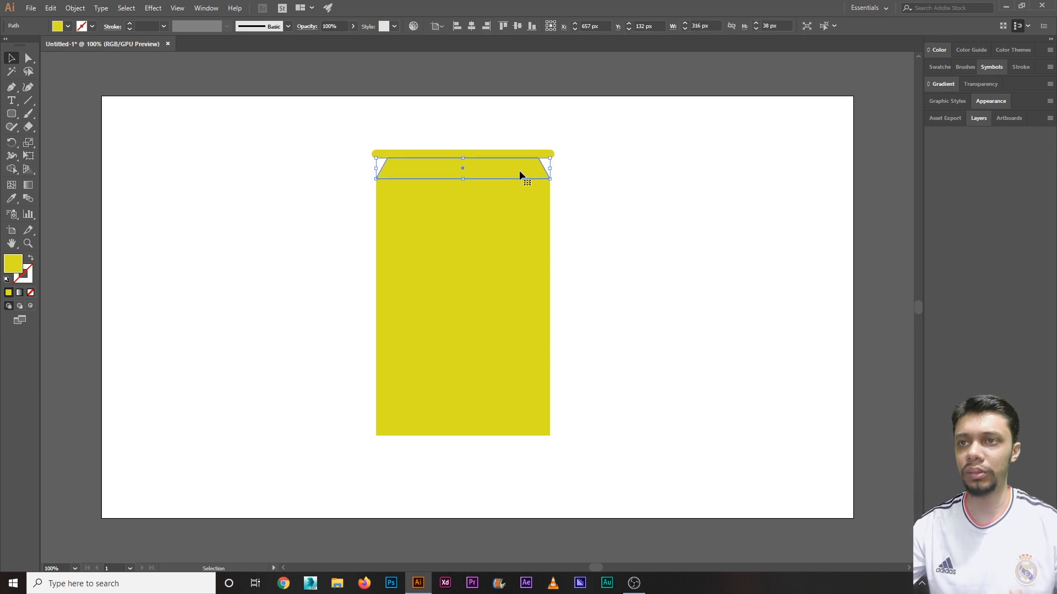
right_click(505, 170)
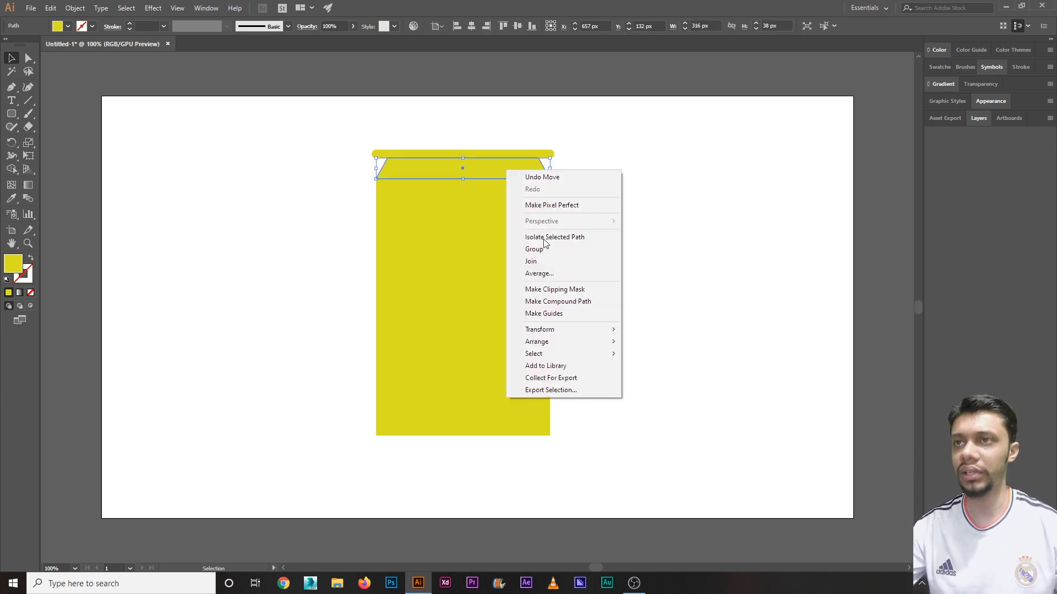
mouse_move(545, 328)
left_click(653, 370)
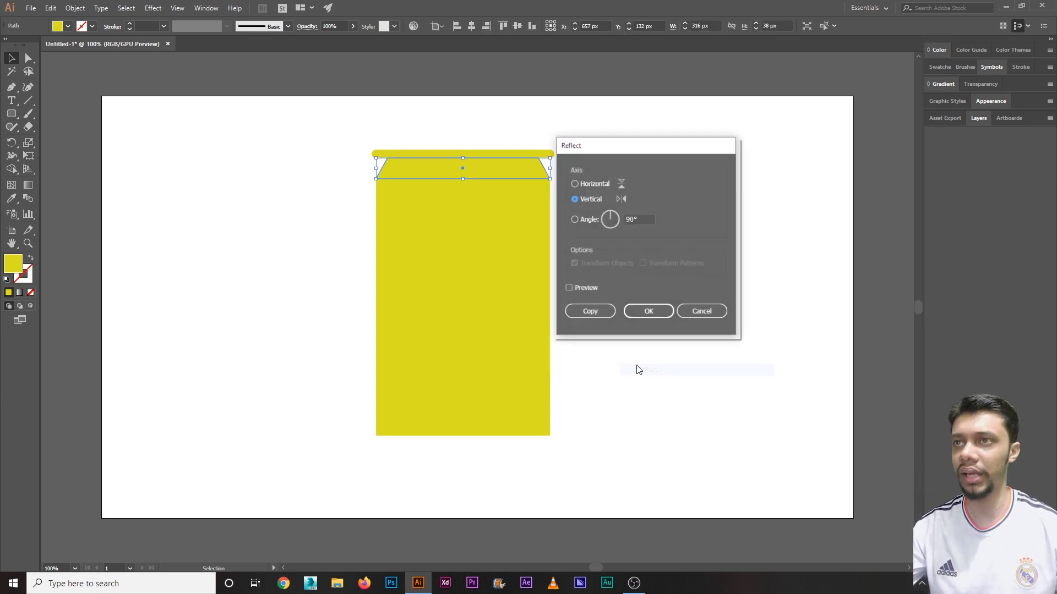
left_click(590, 184)
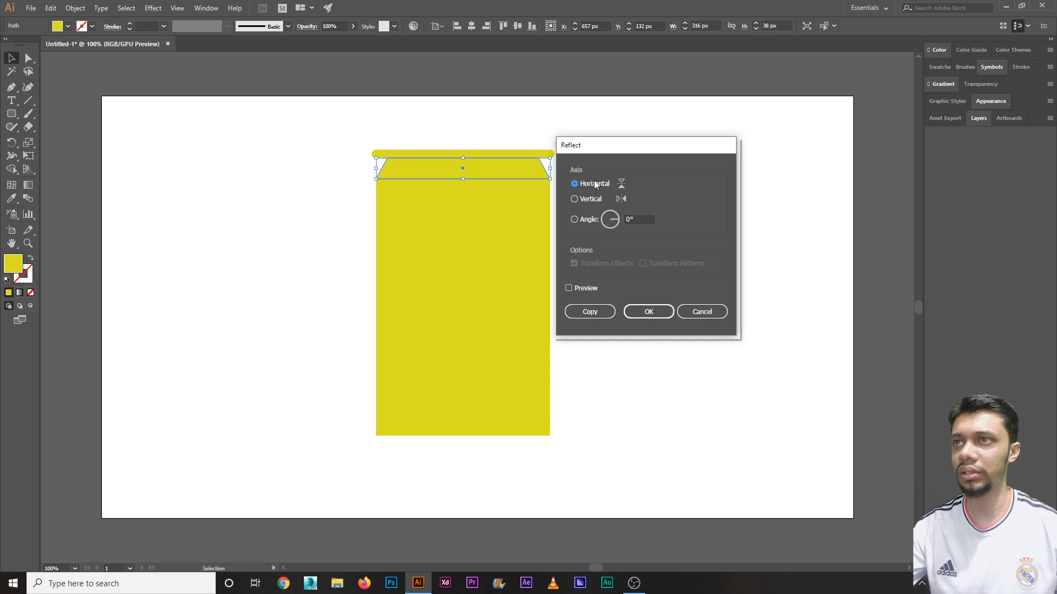
left_click(590, 312)
left_click_drag(504, 169, 462, 452)
Step: Marquee-select all the yellow can pieces together
left_click(441, 464)
left_click(526, 450)
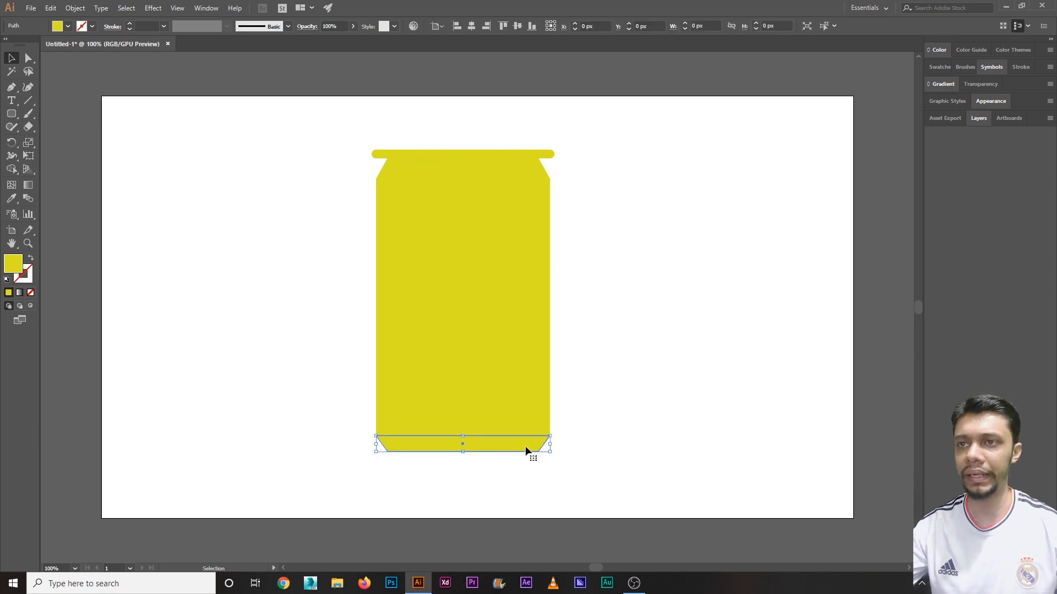
left_click(578, 430)
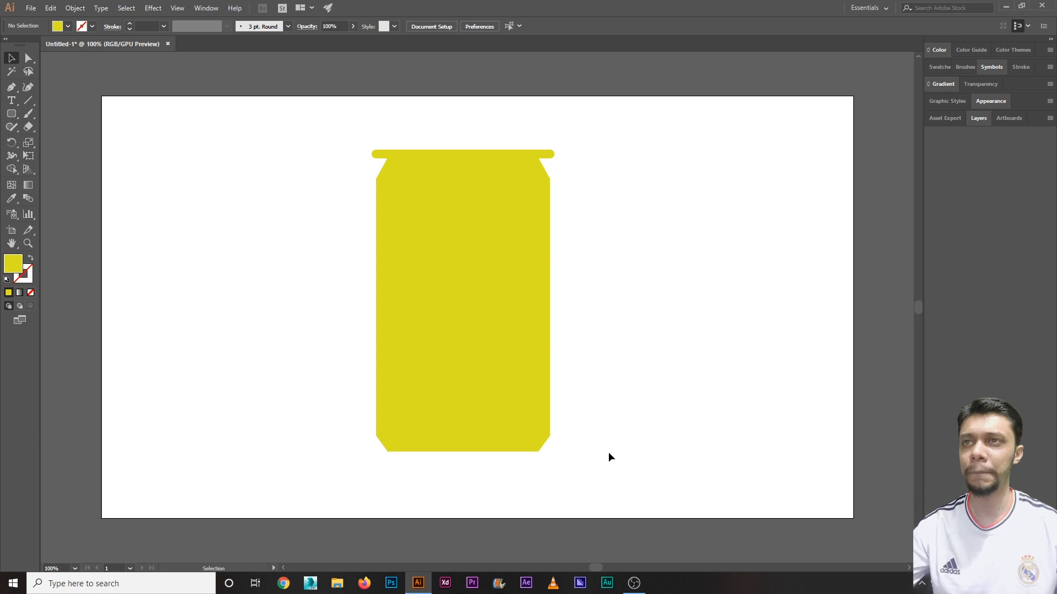
left_click_drag(619, 455, 309, 127)
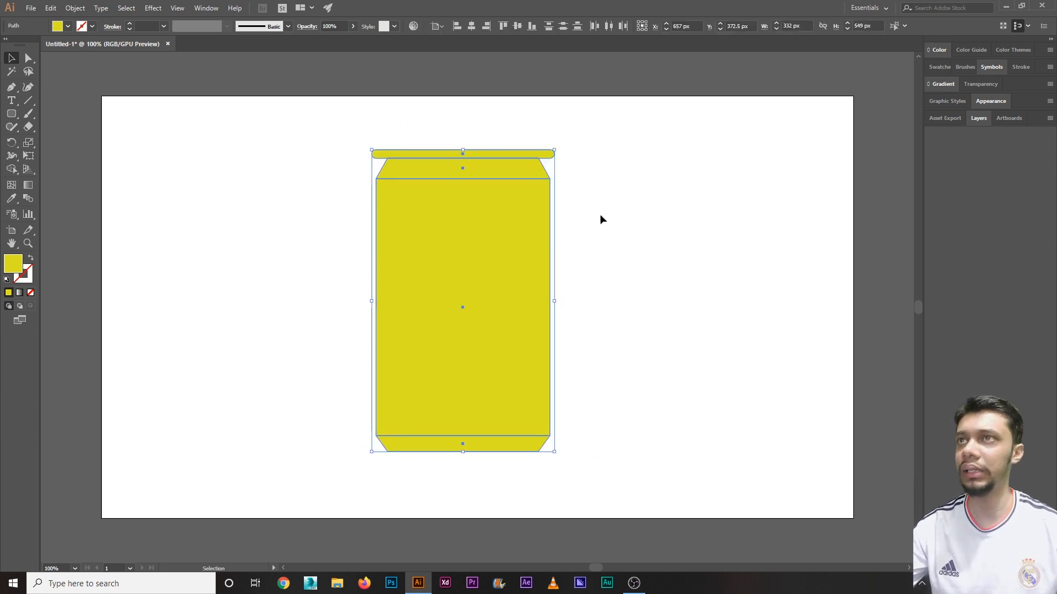
Step: Unite all the can pieces into one shape with the Pathfinder panel
left_click(205, 7)
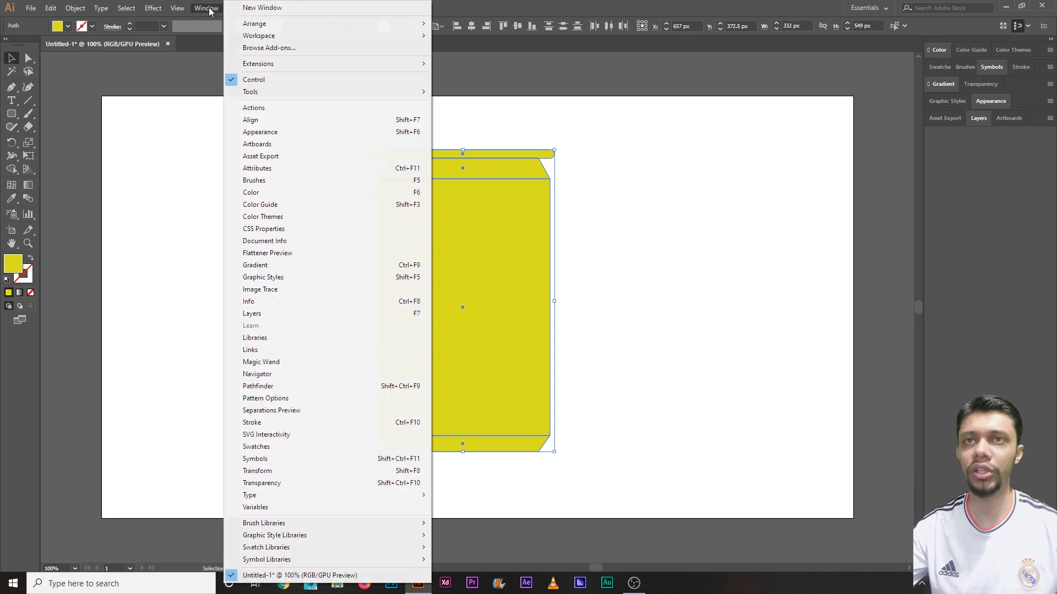
left_click(271, 391)
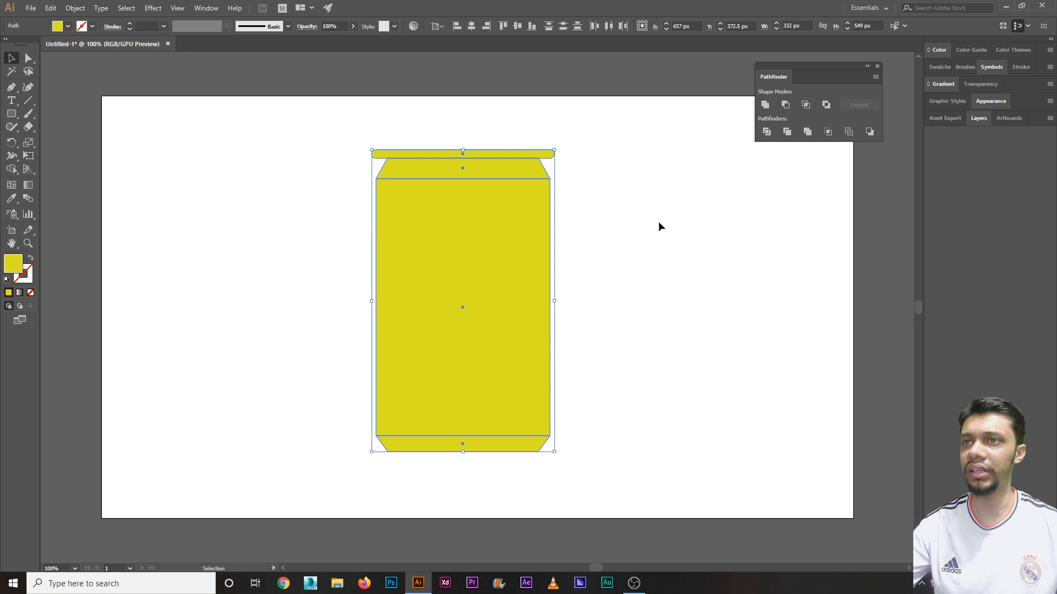
left_click_drag(328, 127, 652, 452)
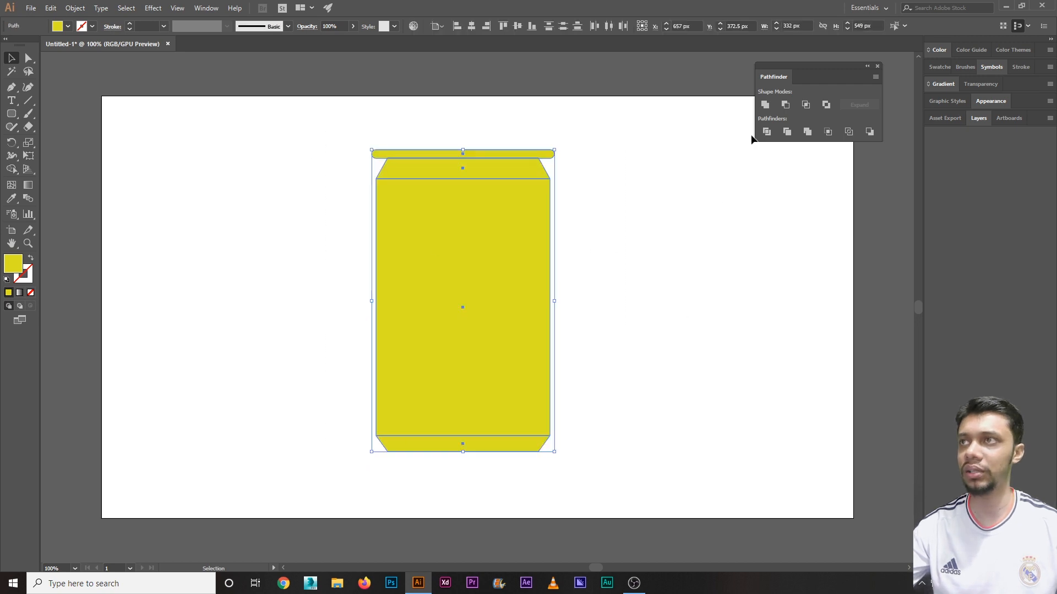
left_click(766, 105)
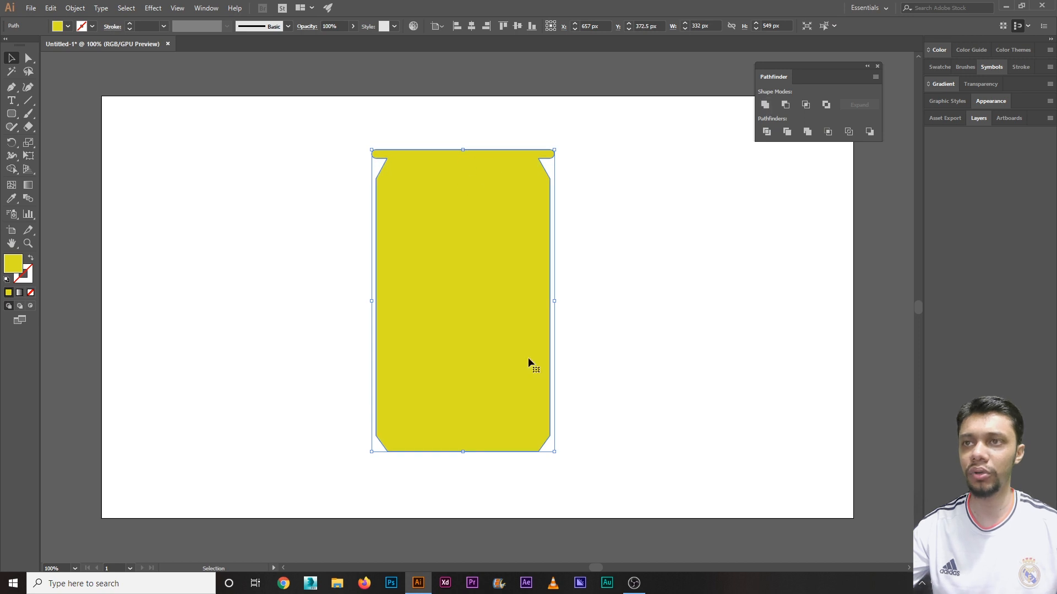
Step: Draw a 275 x 646 px rectangle covering the can's left half
left_click(630, 358)
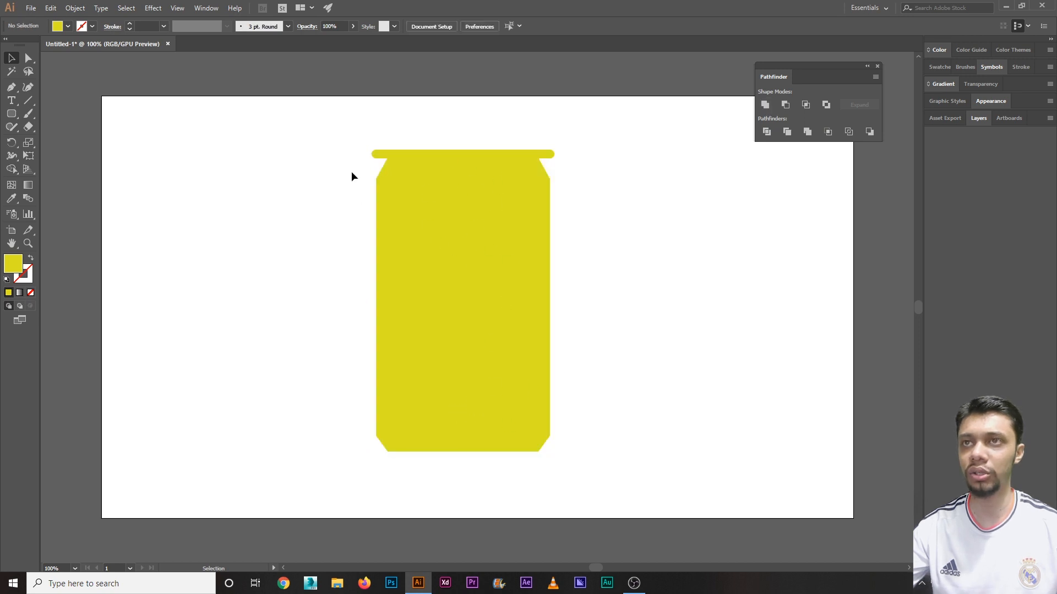
left_click_drag(351, 177, 549, 454)
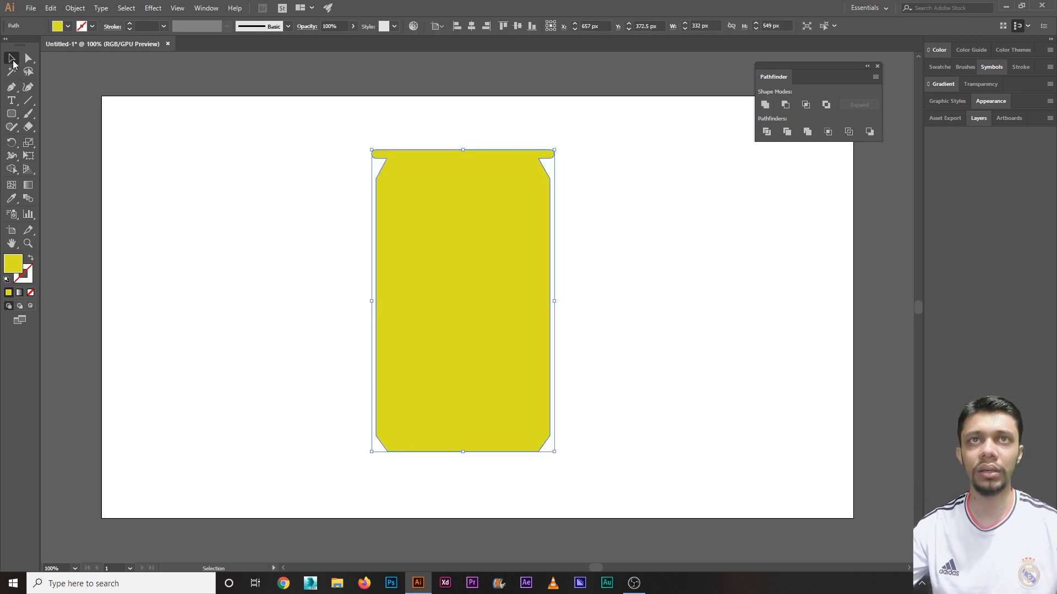
left_click(329, 229)
left_click_drag(304, 176, 540, 403)
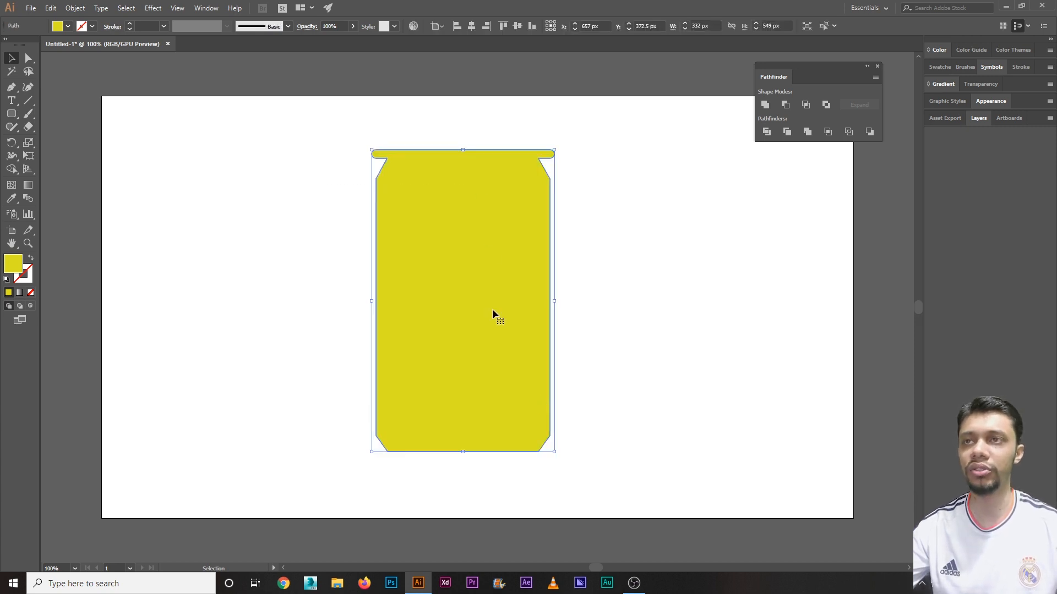
left_click(297, 174)
left_click_drag(297, 175, 510, 405)
left_click_drag(11, 113, 55, 112)
left_click_drag(312, 120, 463, 475)
Step: Fill the covering rectangle teal and subtract it from the can with Minus Front
left_click(11, 58)
left_click(68, 25)
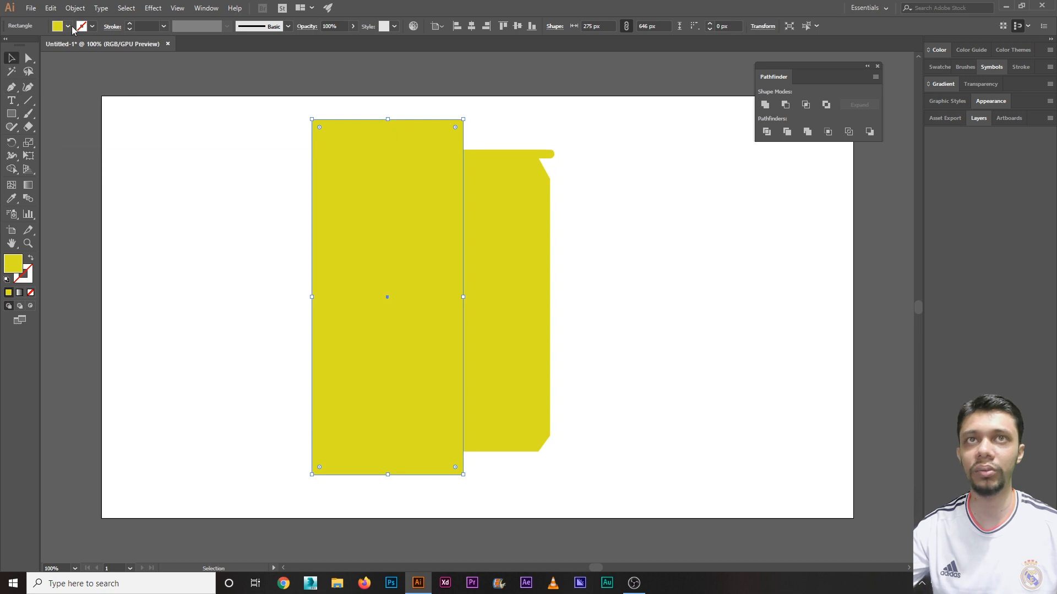
left_click(56, 60)
left_click_drag(212, 163, 612, 422)
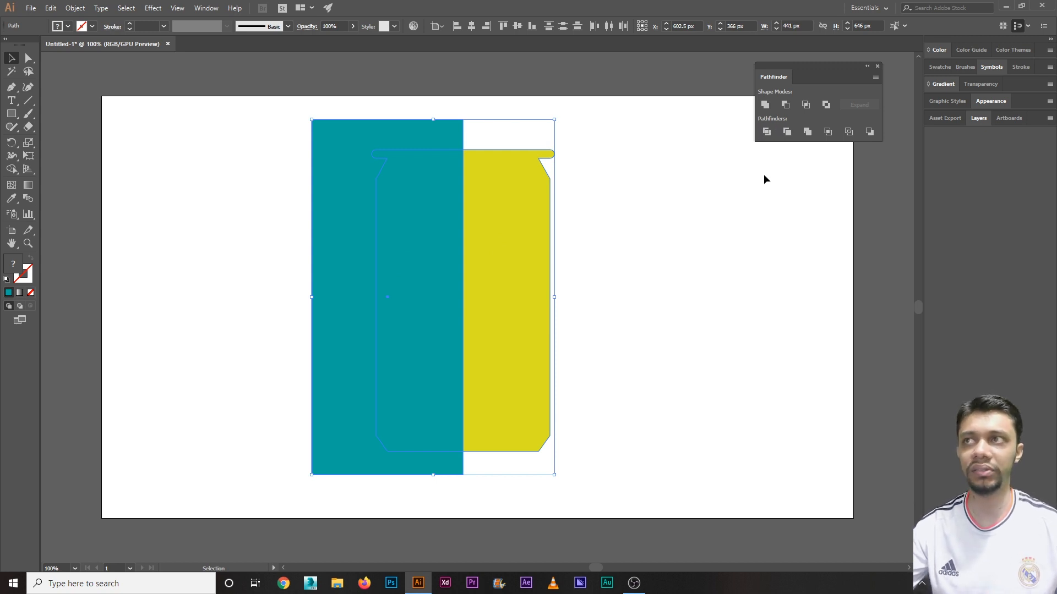
left_click(786, 106)
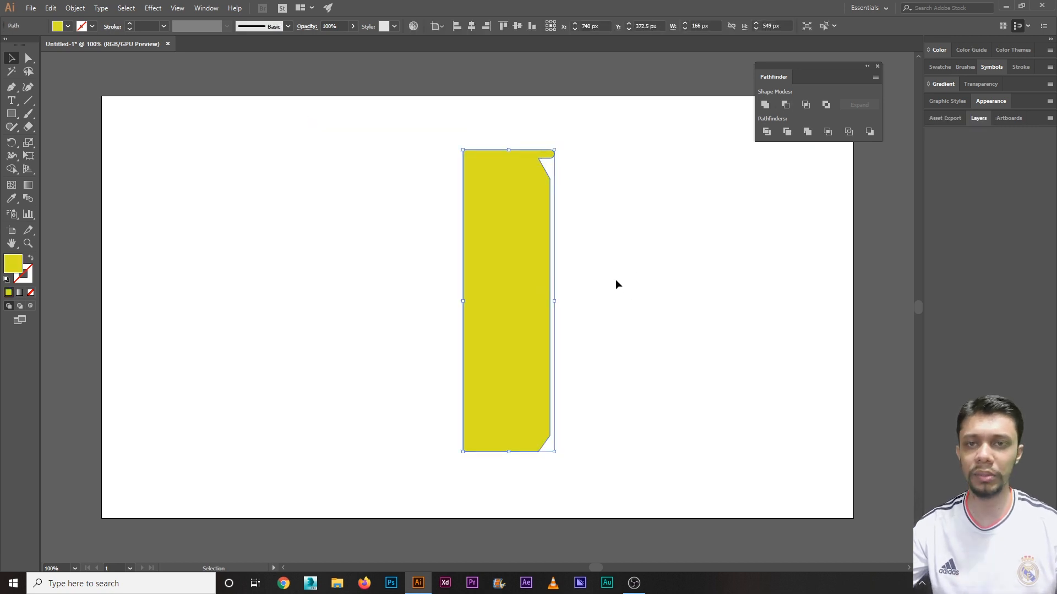
Step: Shift the half-can 26 px left and preview it with Effect > 3D > Revolve
left_click_drag(523, 300, 507, 296)
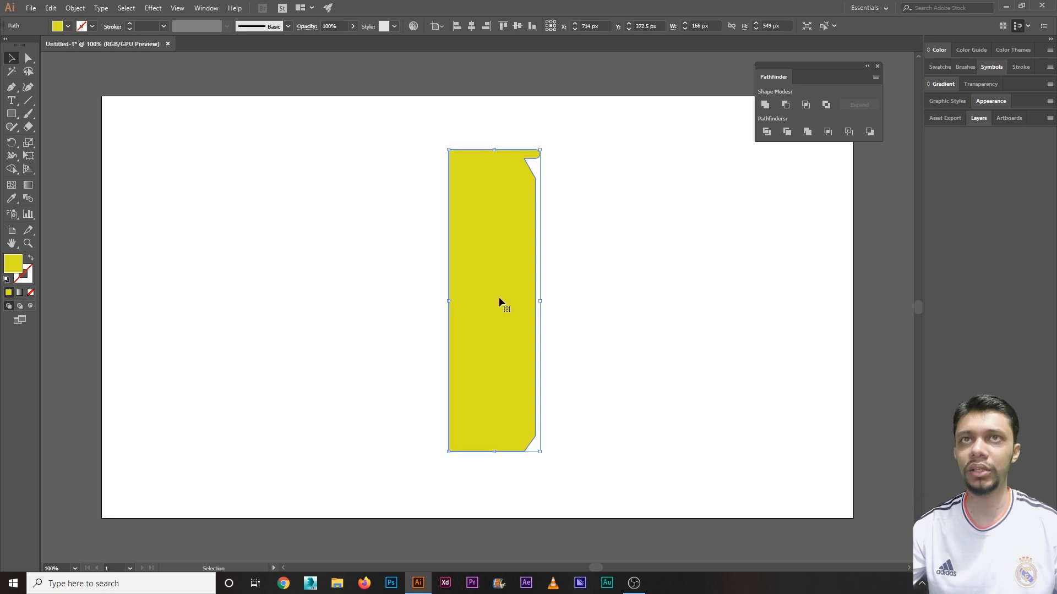
left_click(155, 9)
mouse_move(165, 71)
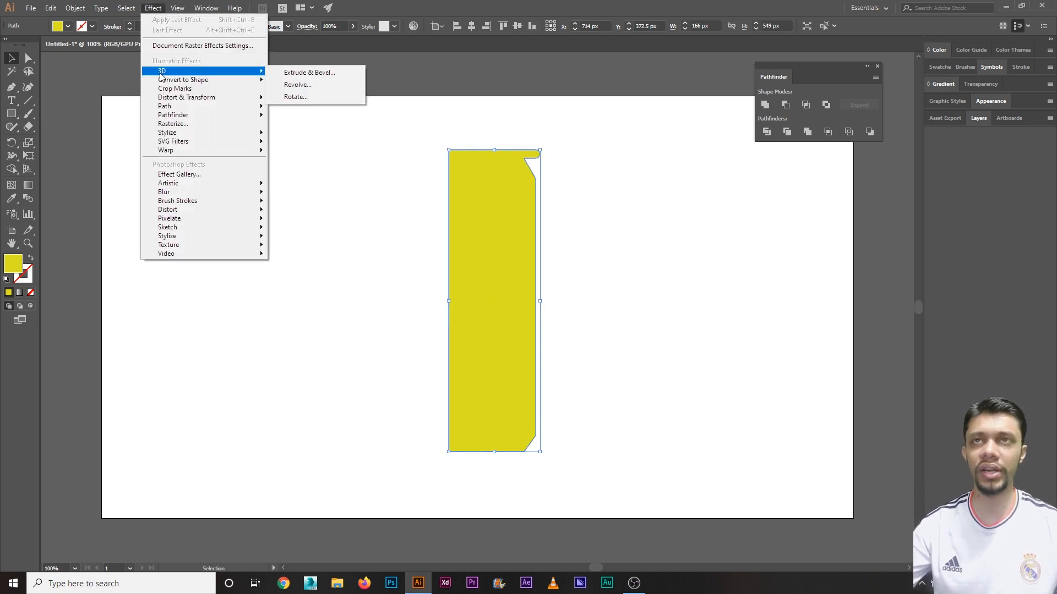
left_click(296, 86)
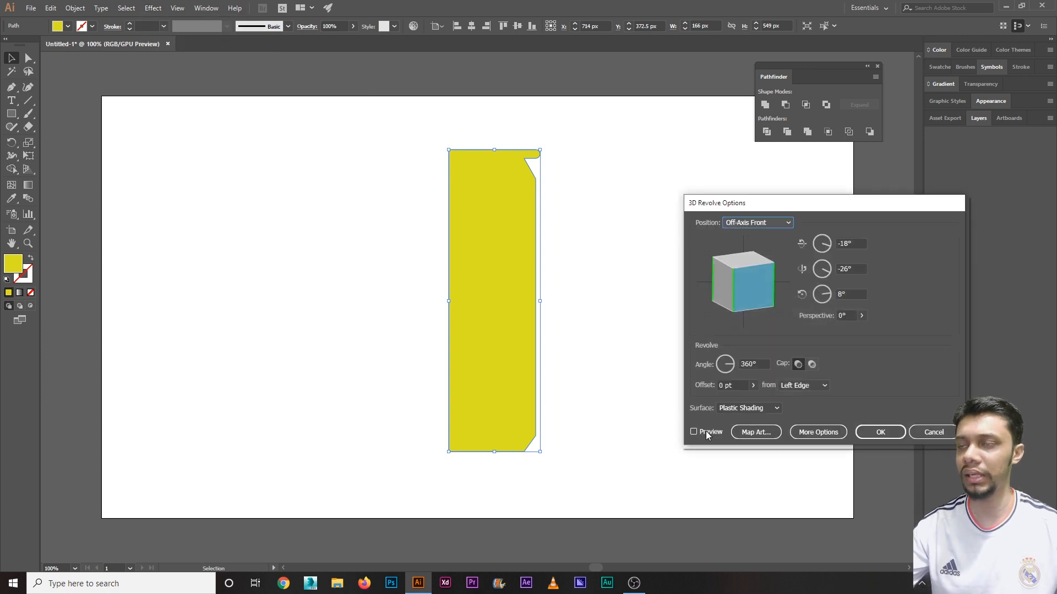
left_click(706, 430)
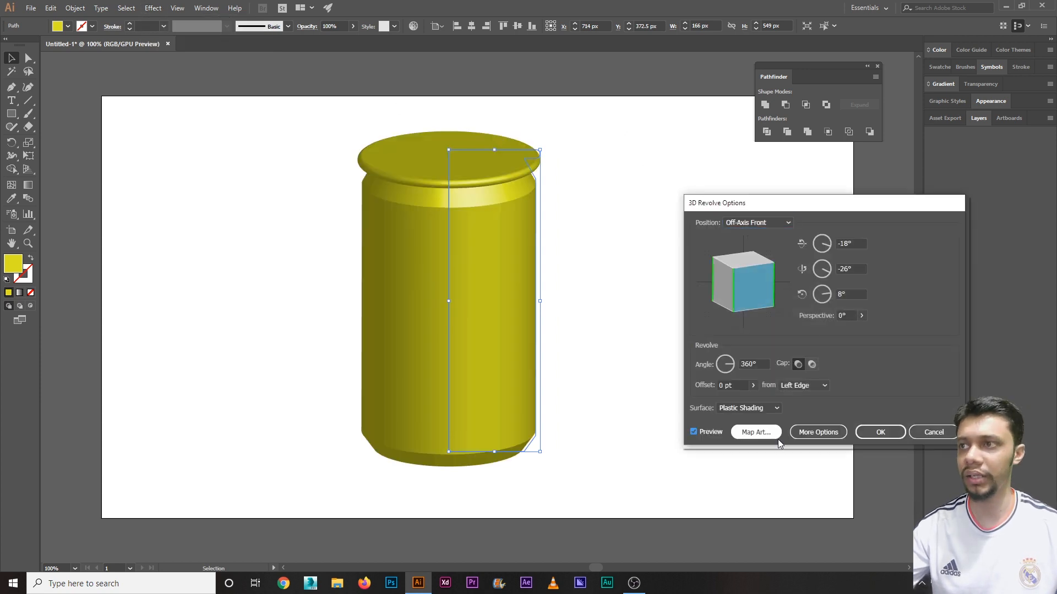
Step: Set the revolve's Blend Steps to 100 under More Options
left_click_drag(793, 206, 770, 126)
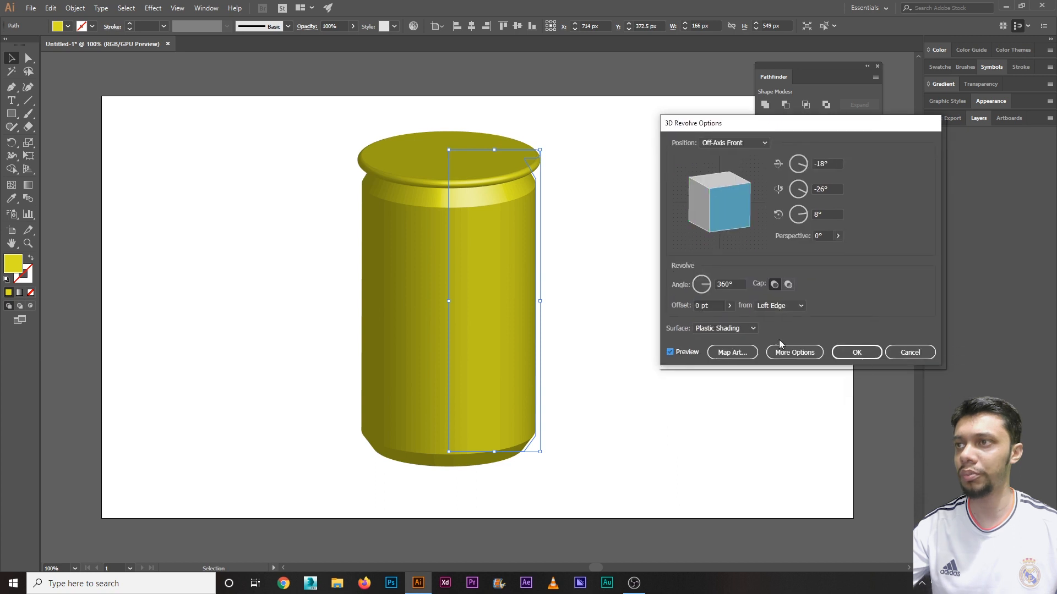
left_click(795, 352)
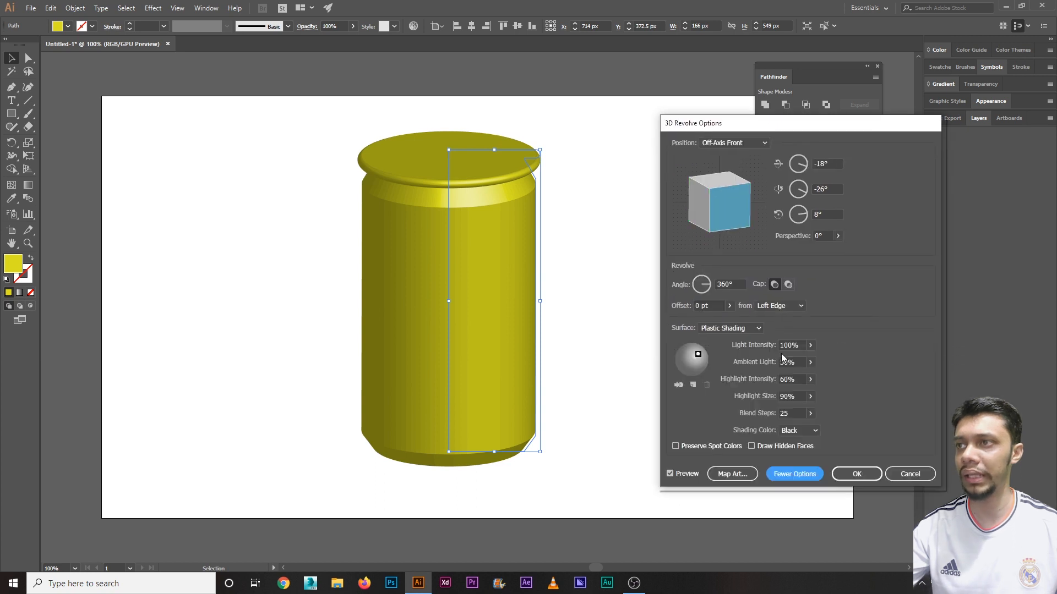
double_click(787, 413)
type("100")
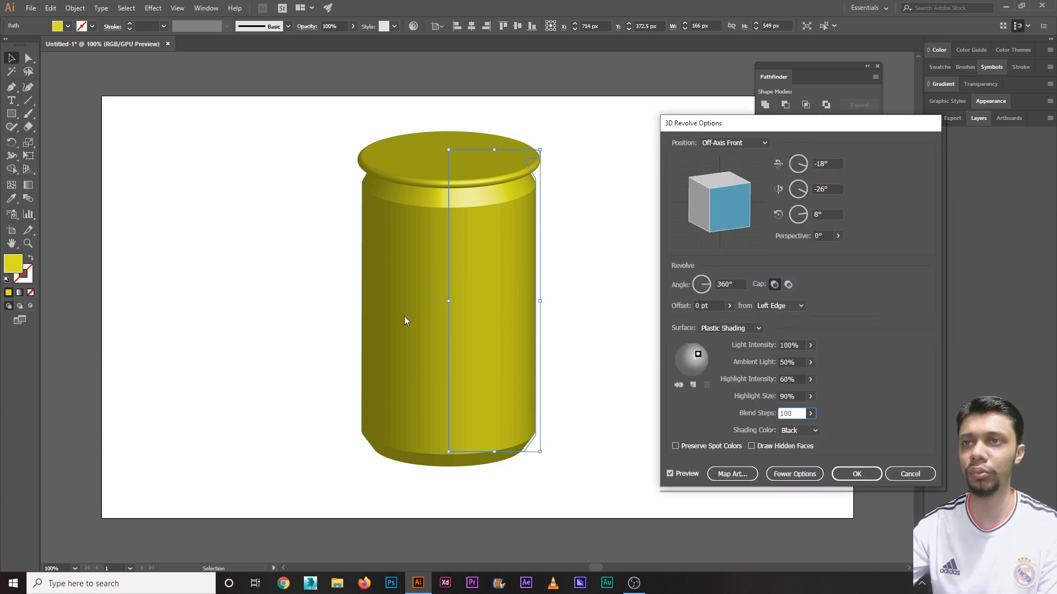
left_click(794, 394)
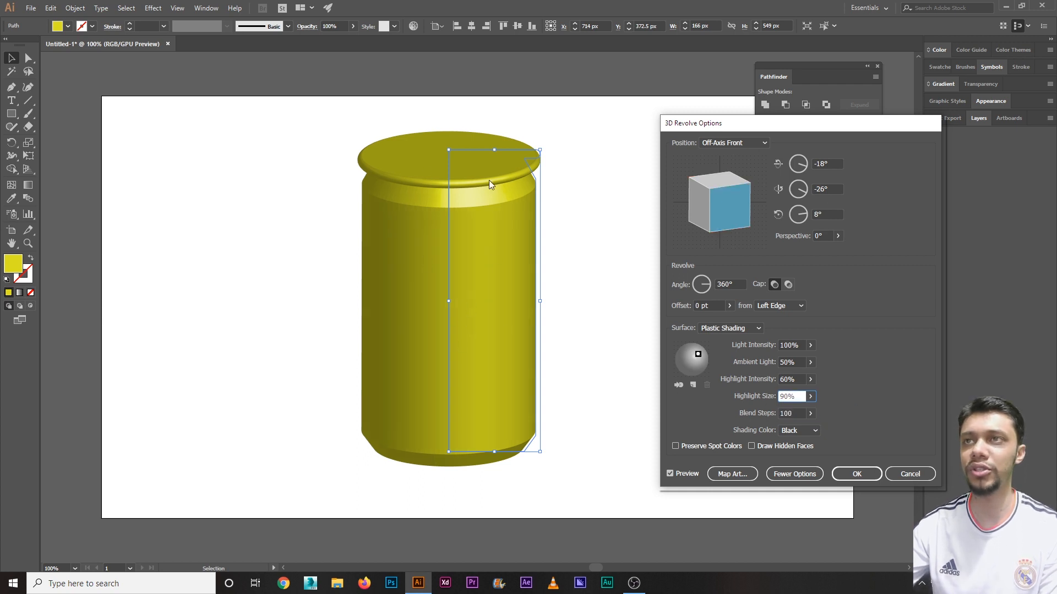
left_click(730, 144)
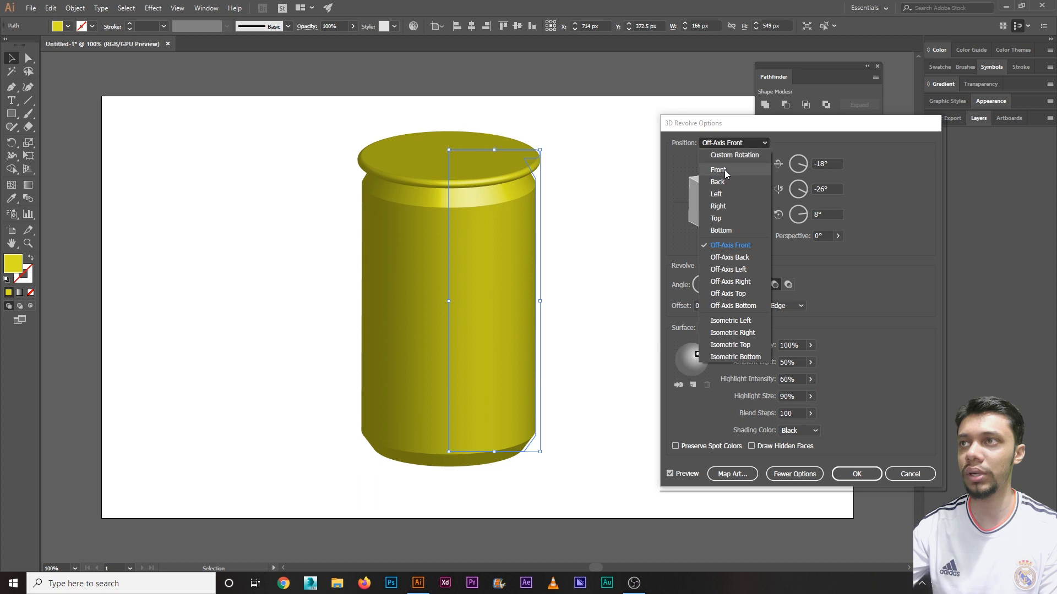
Step: Set the revolve position to Front and add a second light at the lower left
left_click(725, 169)
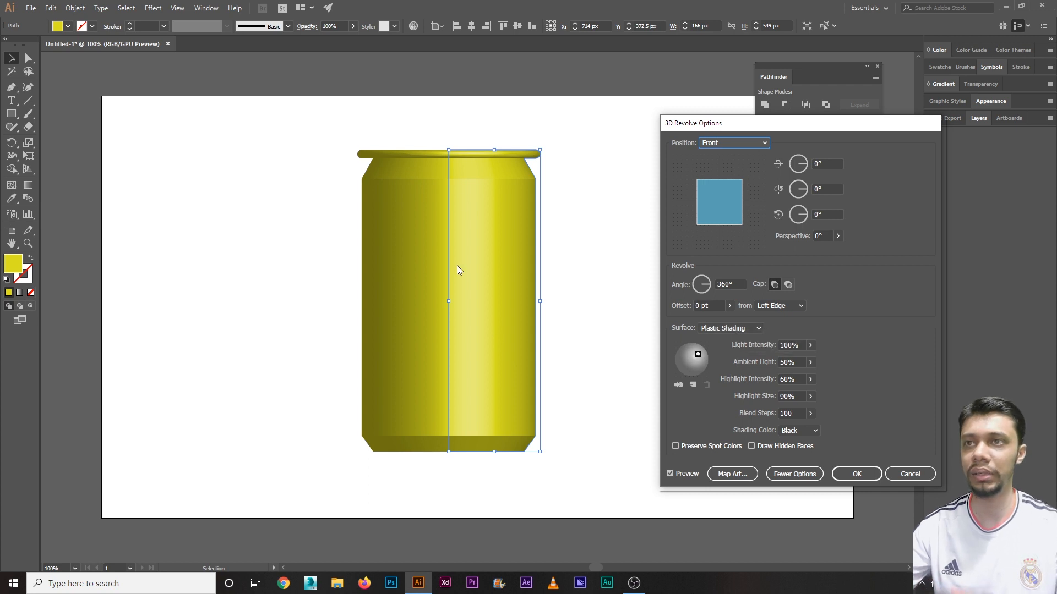
left_click_drag(699, 357, 704, 350)
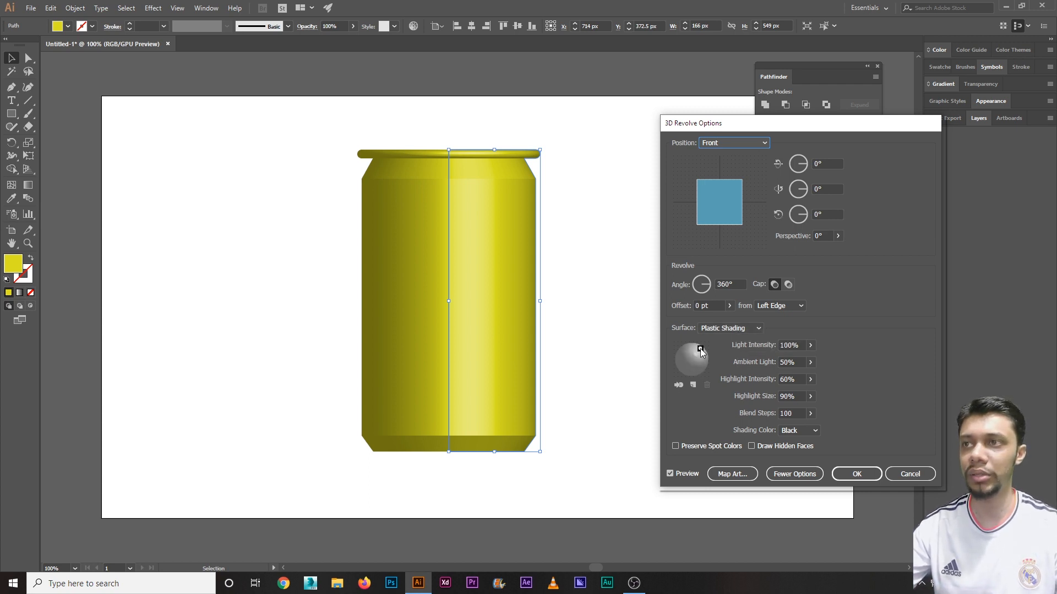
left_click(694, 387)
left_click_drag(693, 363, 684, 368)
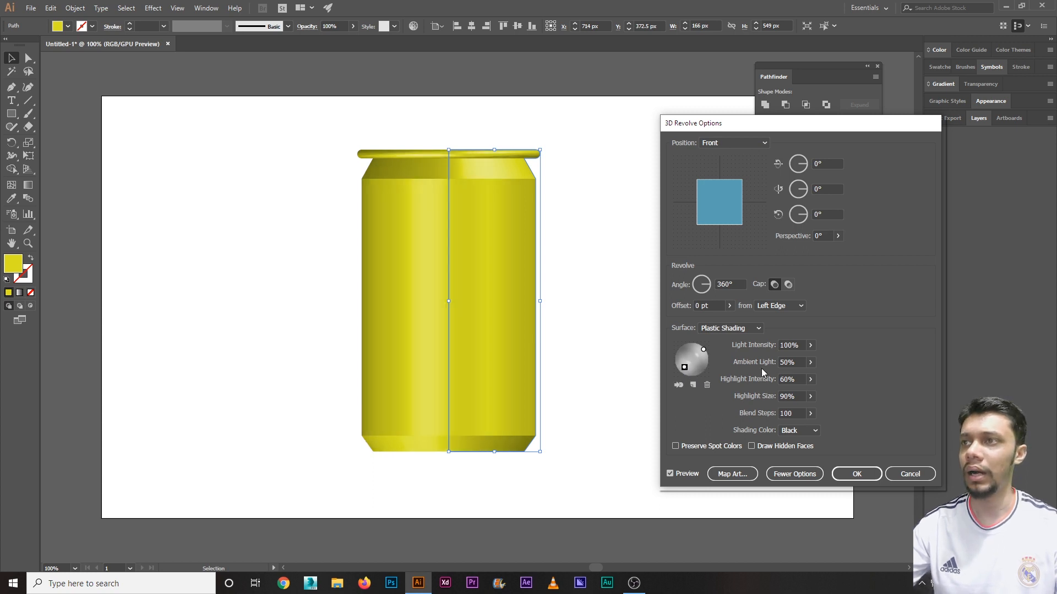
Step: Set ambient light to 30% and light intensity to 70%, then apply the revolve
double_click(797, 363)
type("20")
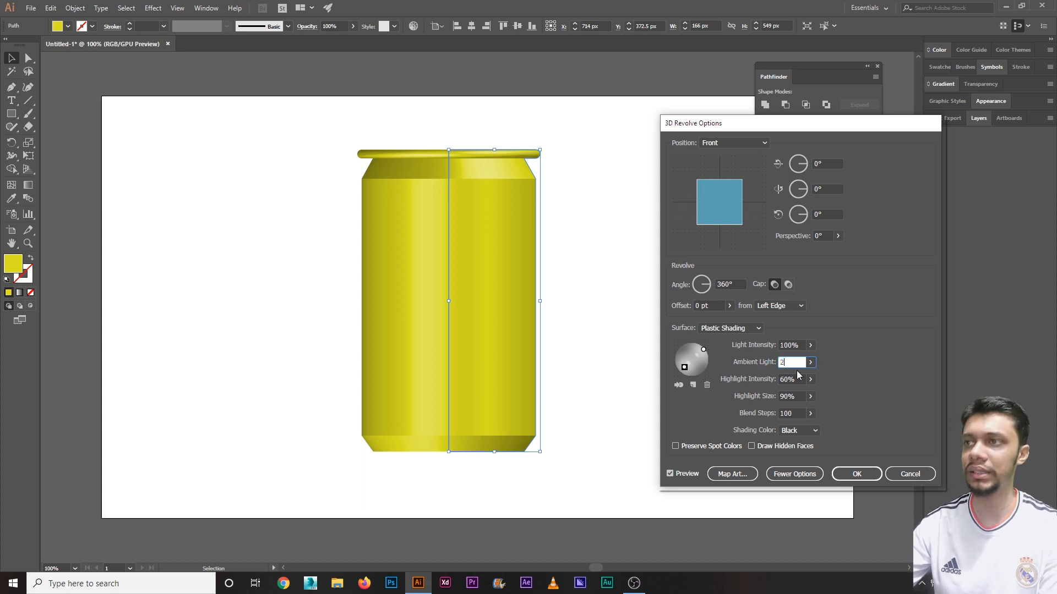
left_click(792, 345)
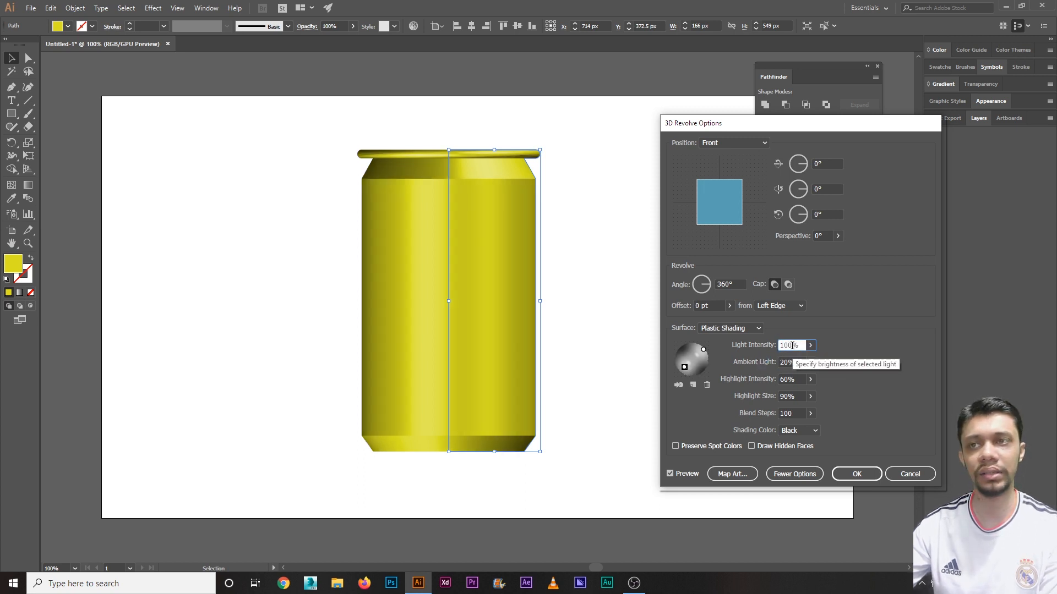
double_click(795, 362)
type("30")
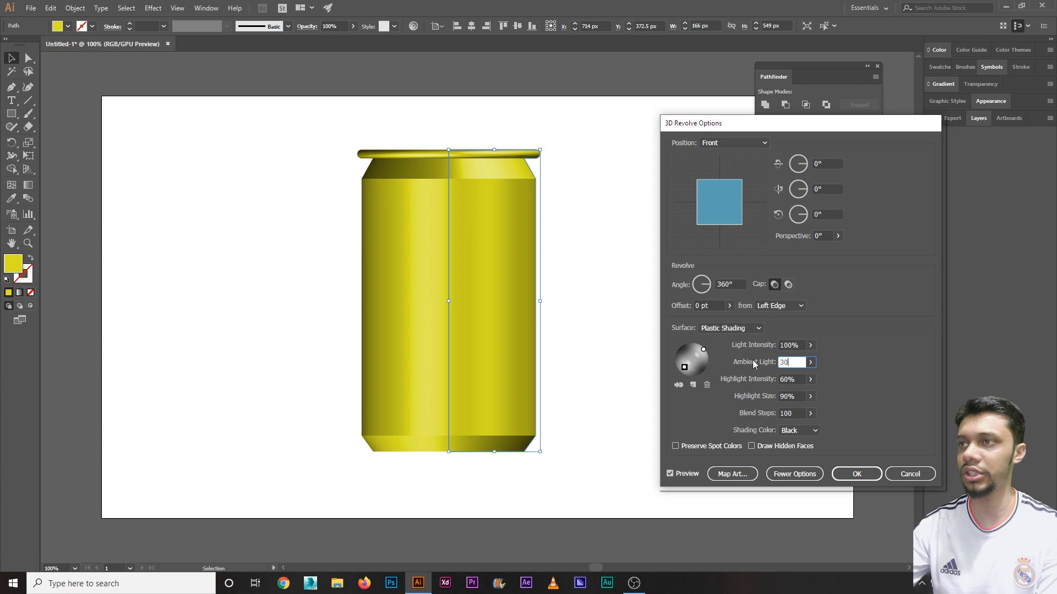
left_click(787, 345)
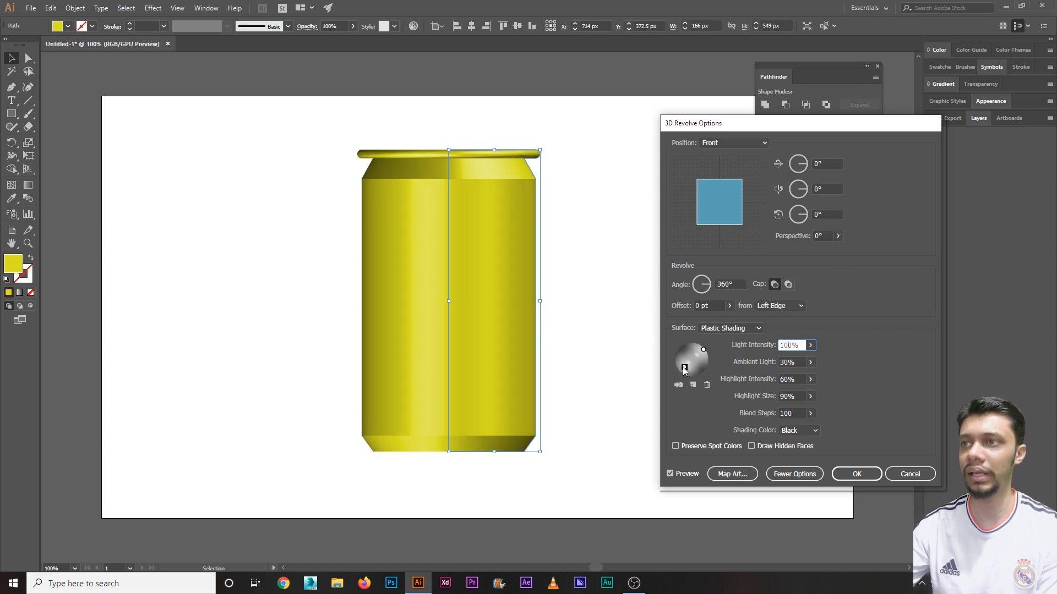
left_click_drag(800, 346, 714, 339)
type("70")
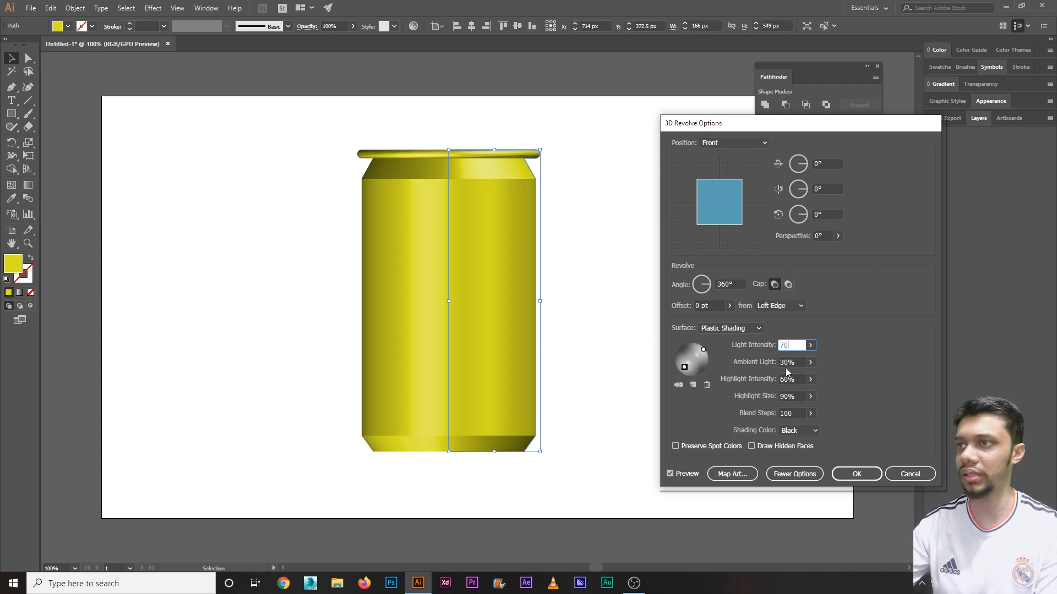
left_click(777, 363)
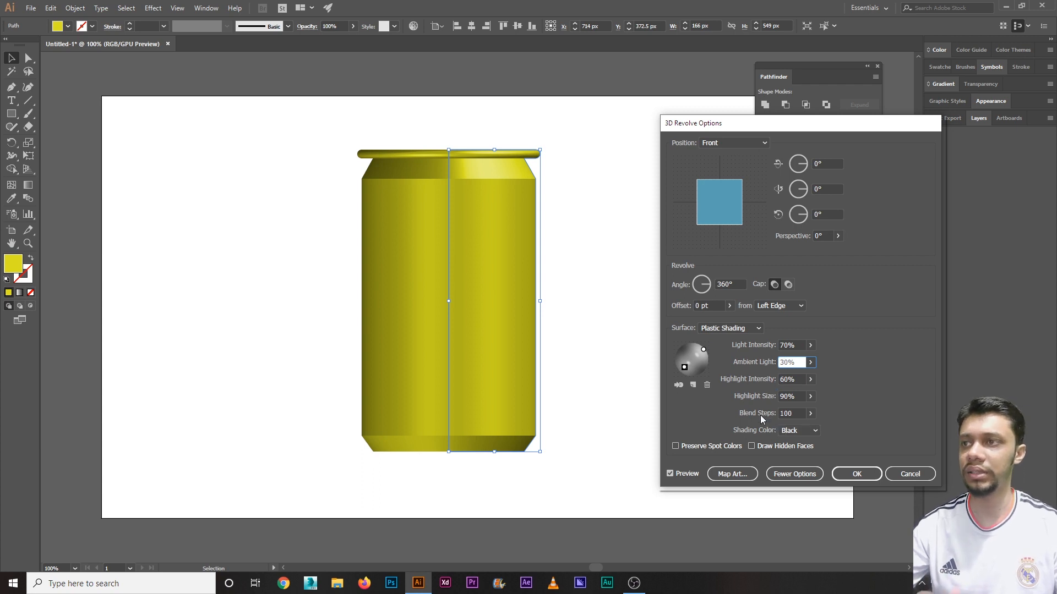
left_click(856, 474)
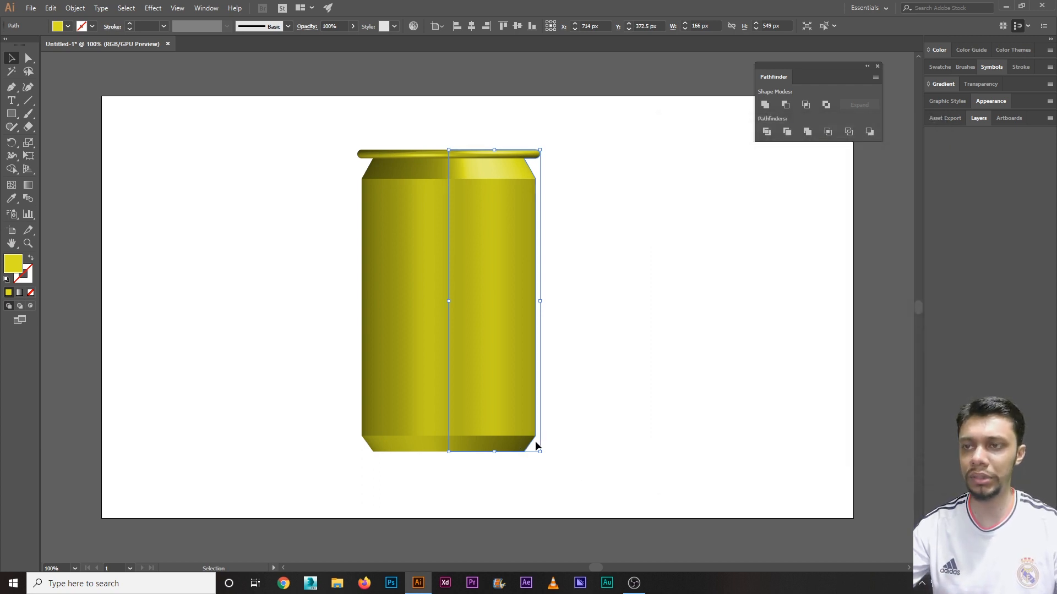
Step: Zoom in to 200% on the 3D can's base
key("ctrl+equal")
key("ctrl+shift+a")
scroll(533, 444, "down", 3)
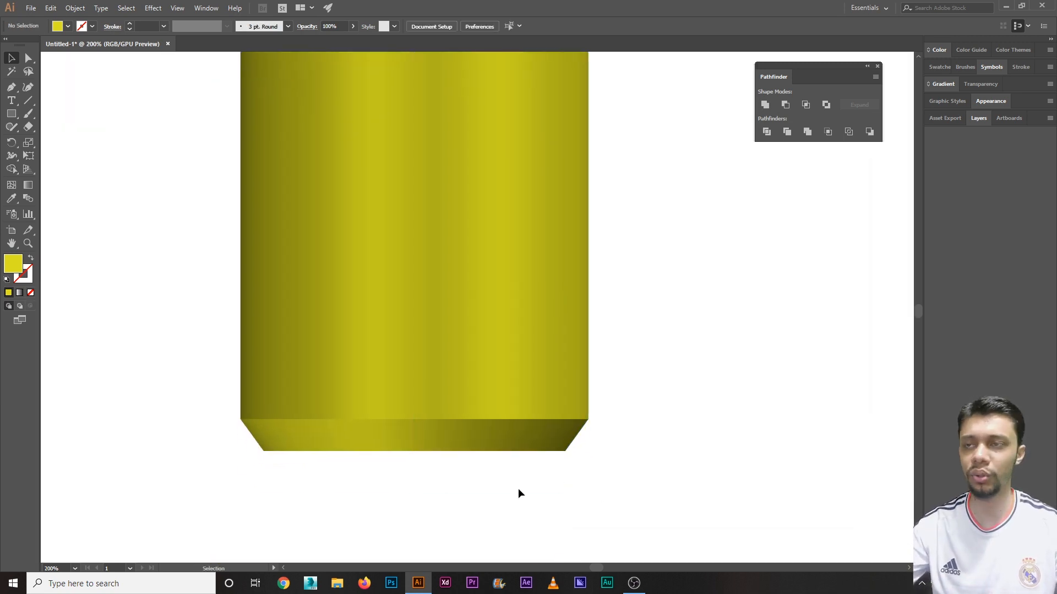
left_click(570, 370)
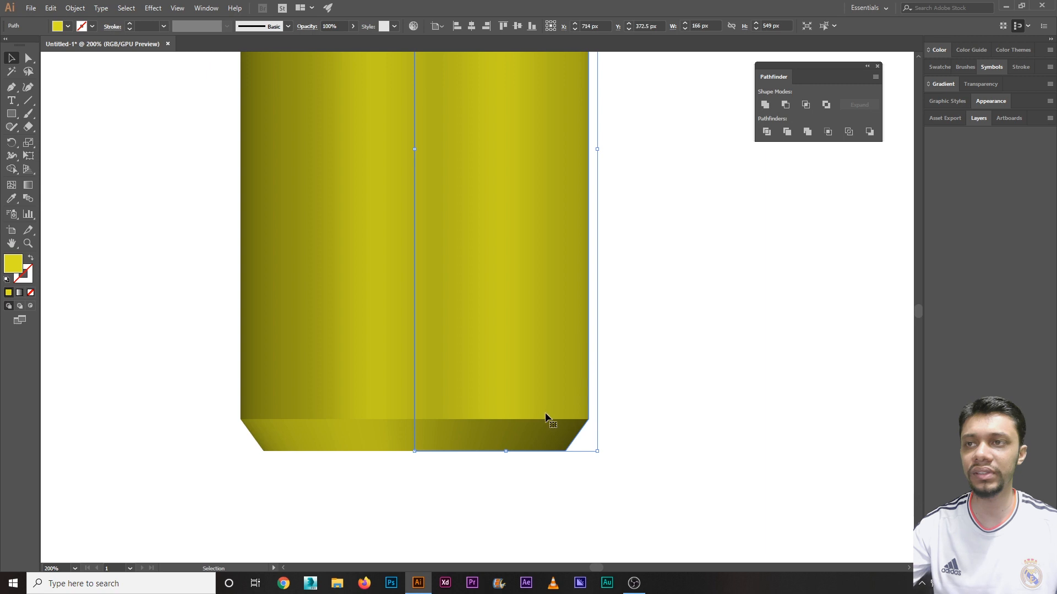
left_click_drag(623, 433, 77, 191)
left_click(84, 175)
Step: Pen-draw a 158 x 29 px closed shape over the right half of the can's bottom band
key("p")
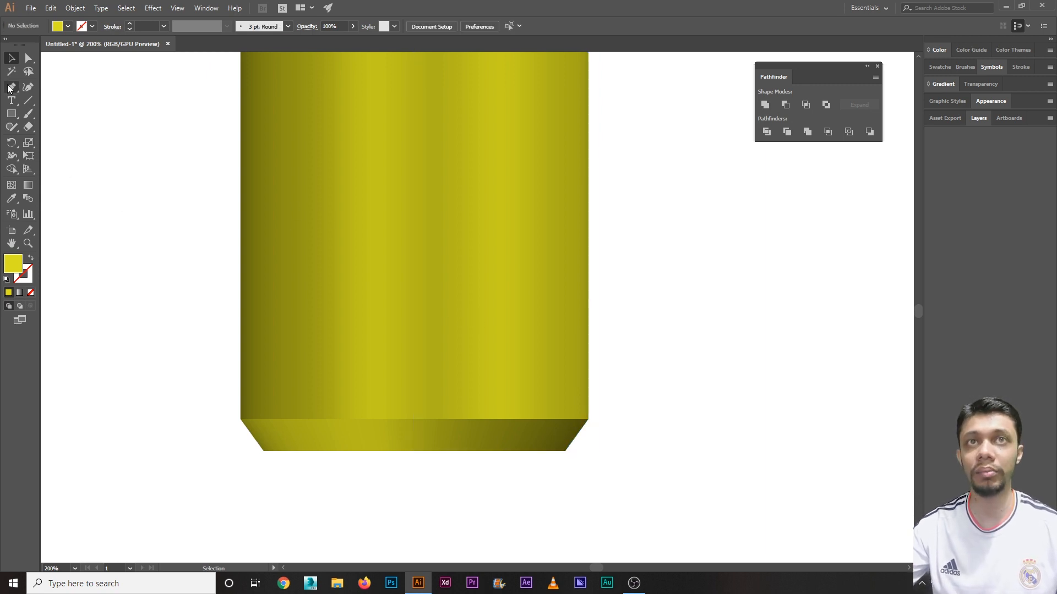
left_click(588, 420)
left_click(565, 451)
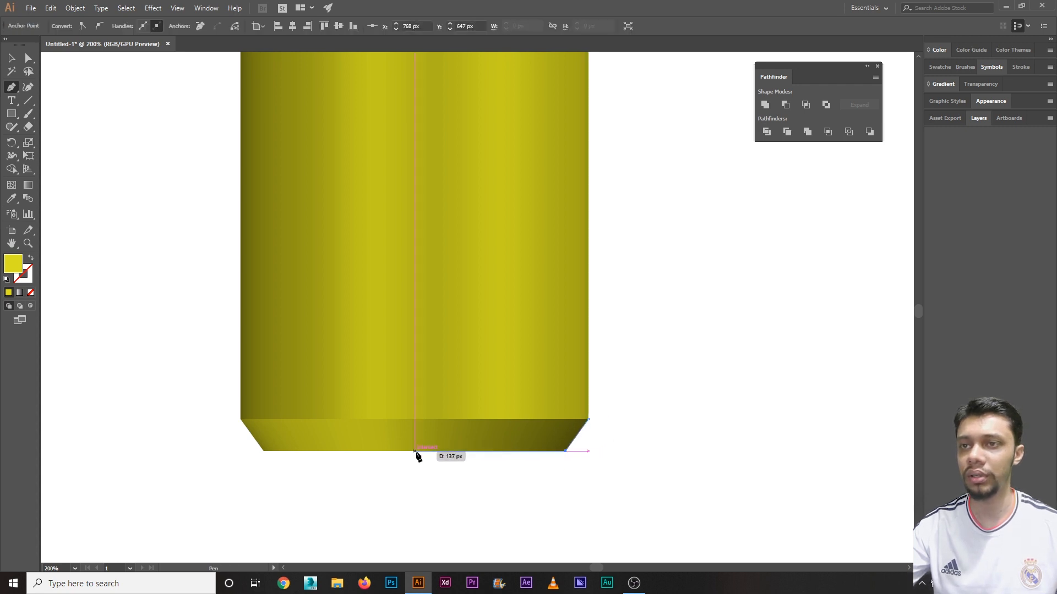
left_click(414, 451)
left_click(11, 58)
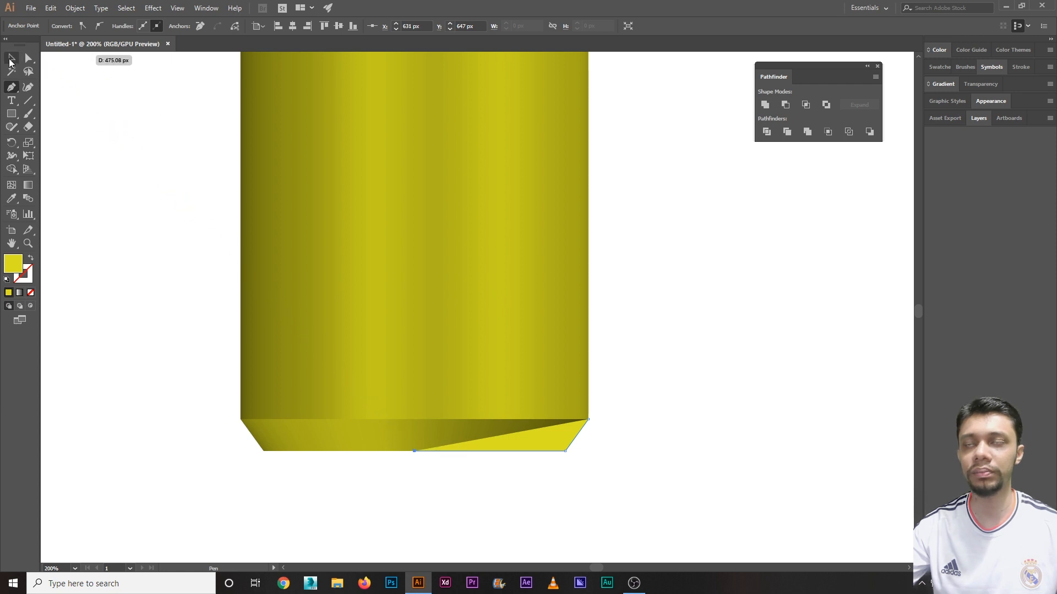
left_click(617, 375)
left_click(556, 438)
Step: Fill the bottom shape light grey and apply 3D Revolve at the Front position
left_click(67, 25)
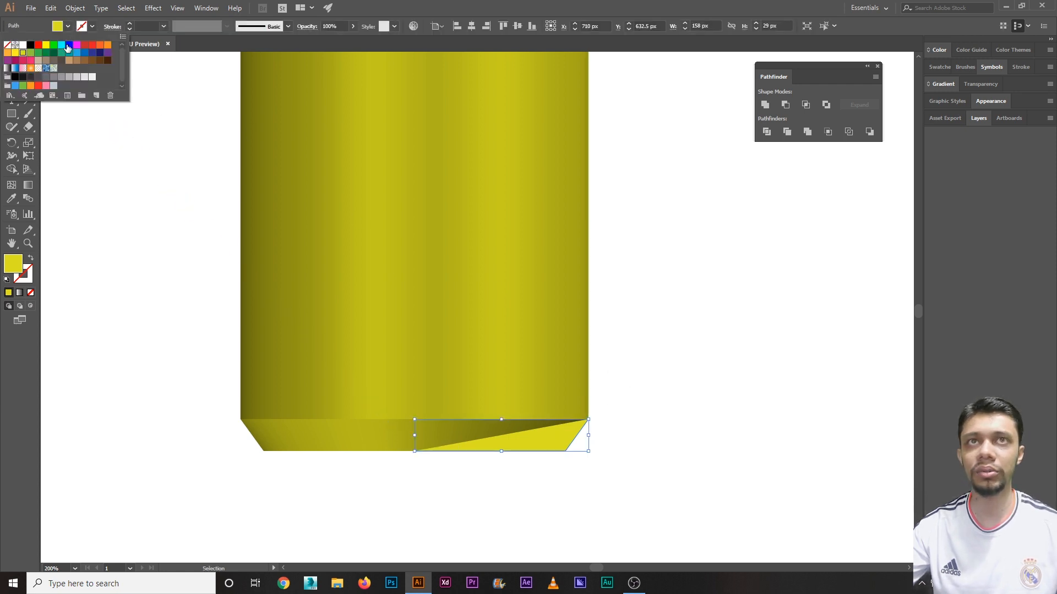
left_click(80, 77)
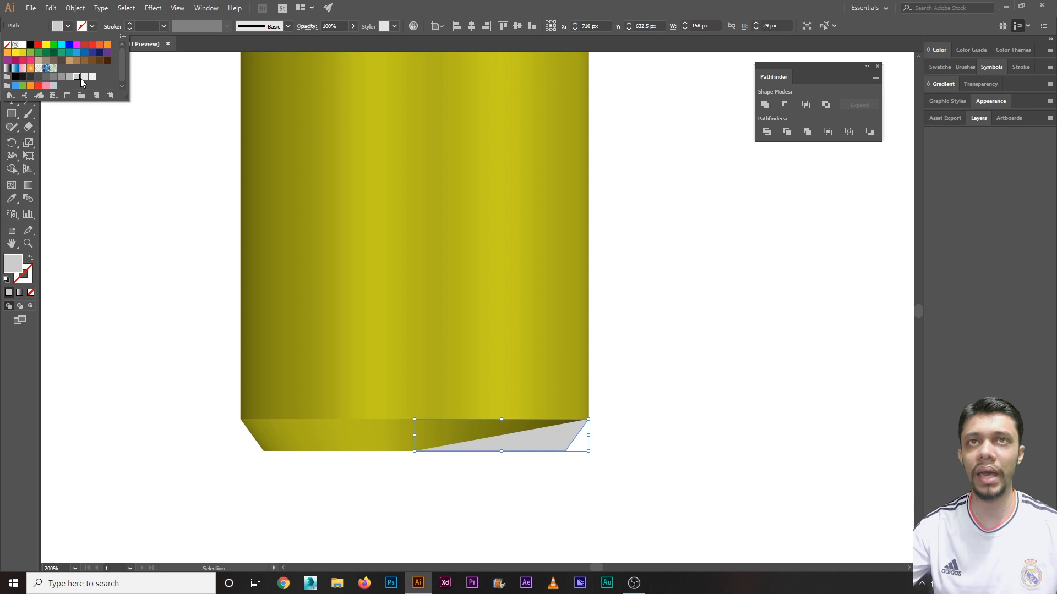
left_click(159, 9)
mouse_move(182, 74)
left_click(300, 86)
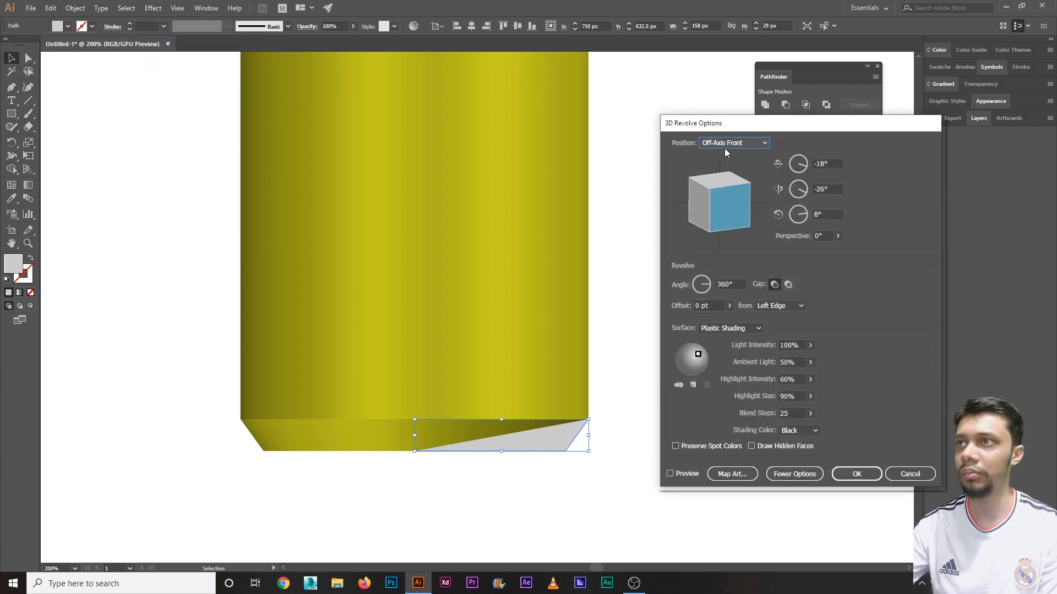
left_click(732, 143)
left_click(723, 167)
Step: Preview the rim, set Blend Steps to 100, lower the light, and apply the revolve
left_click(683, 474)
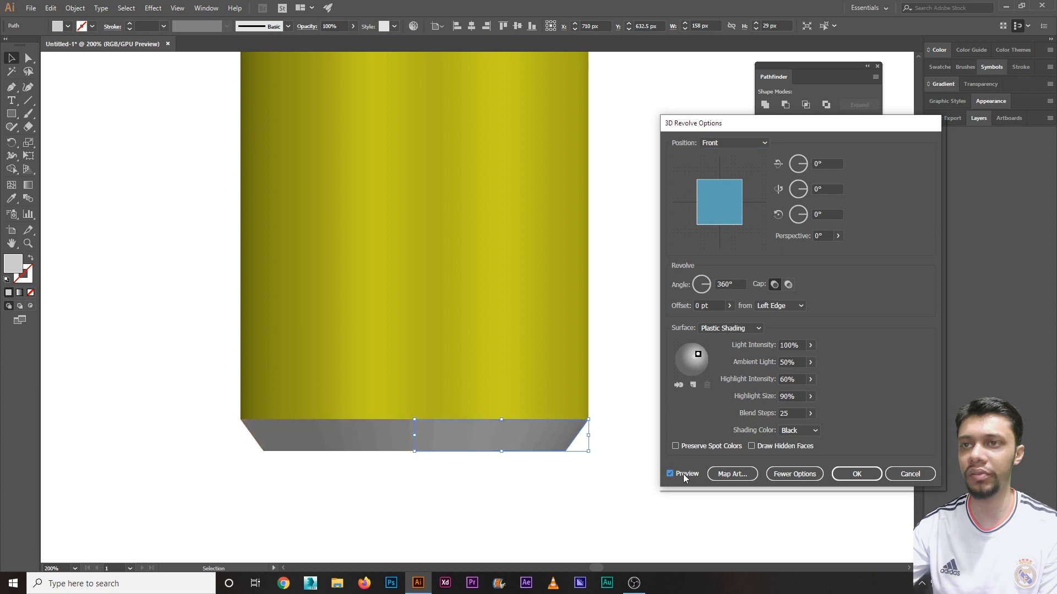
left_click(793, 413)
type("100")
left_click(801, 396)
left_click_drag(695, 357, 692, 371)
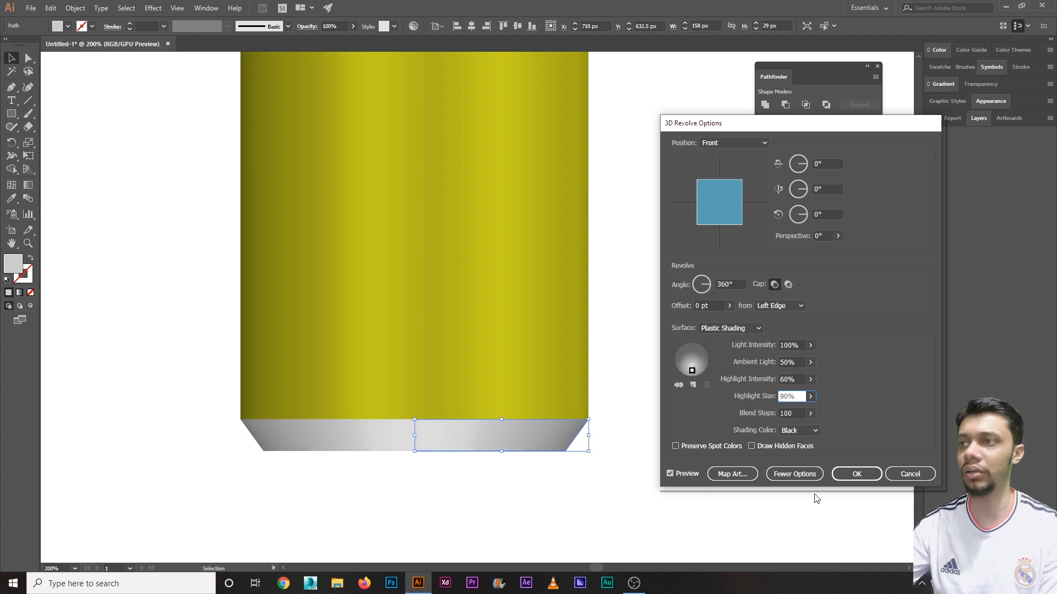
left_click(857, 474)
left_click(751, 362)
key("ctrl+minus")
key("ctrl+minus")
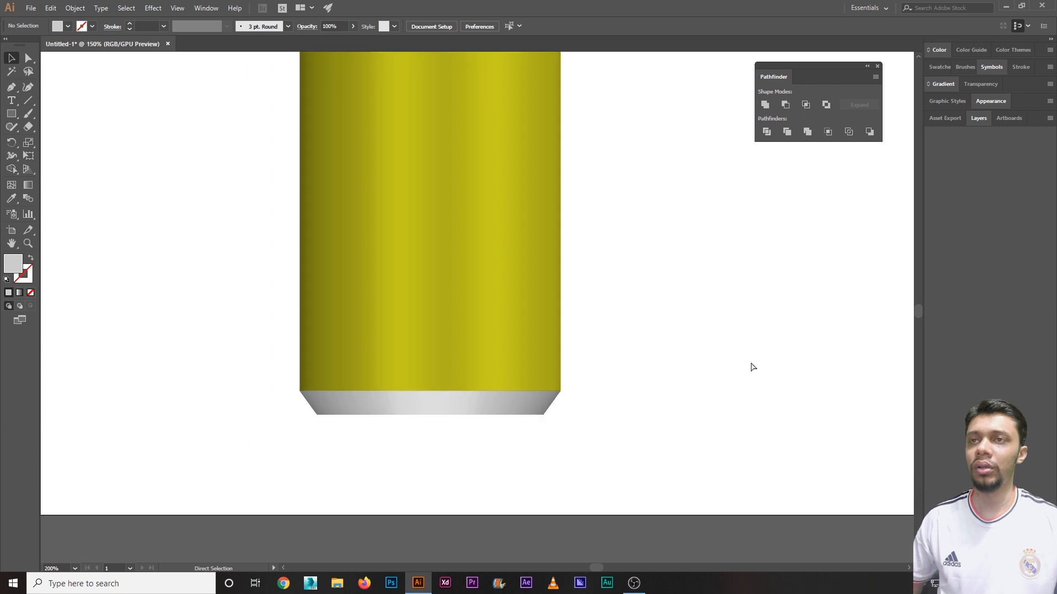
Step: Select the can's right-half body path
scroll(663, 352, "up", 3)
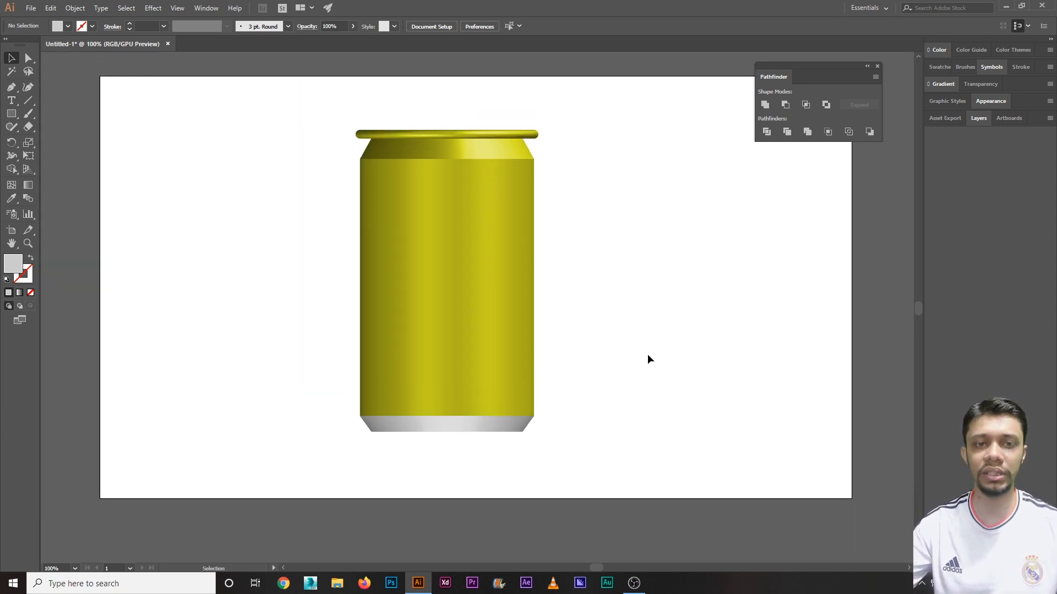
left_click(464, 279)
left_click(631, 297)
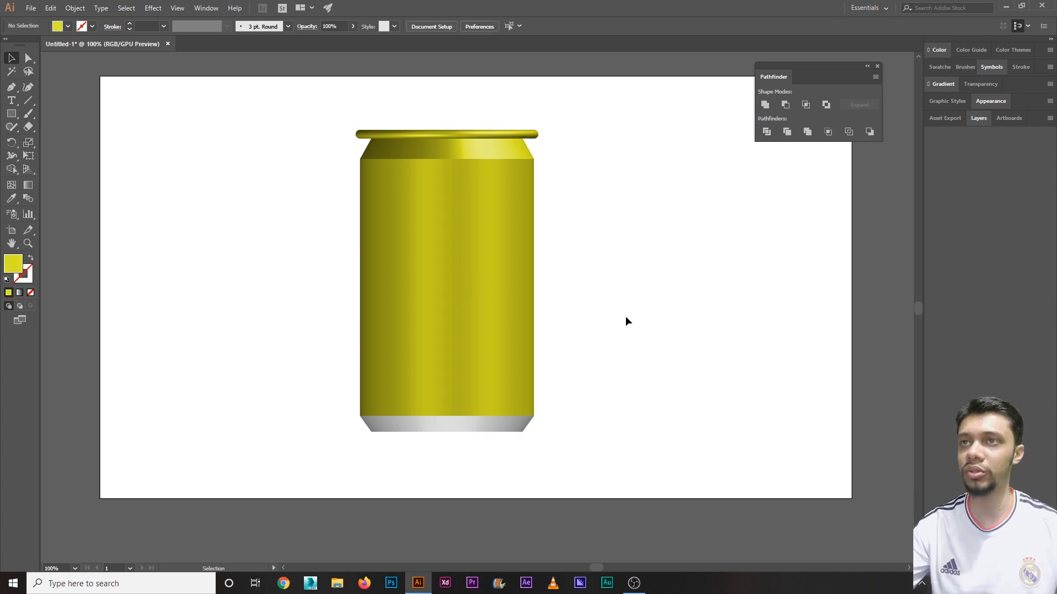
left_click(507, 236)
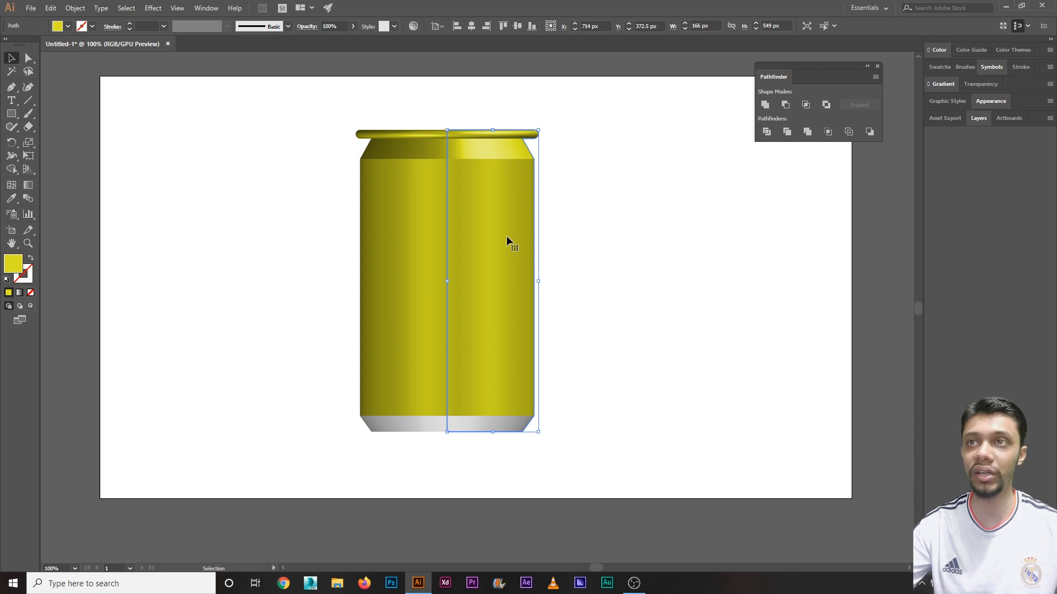
left_click(577, 236)
left_click(480, 235)
Step: Check the Effect > 3D menu, then open the Appearance panel for the selected path
left_click(153, 8)
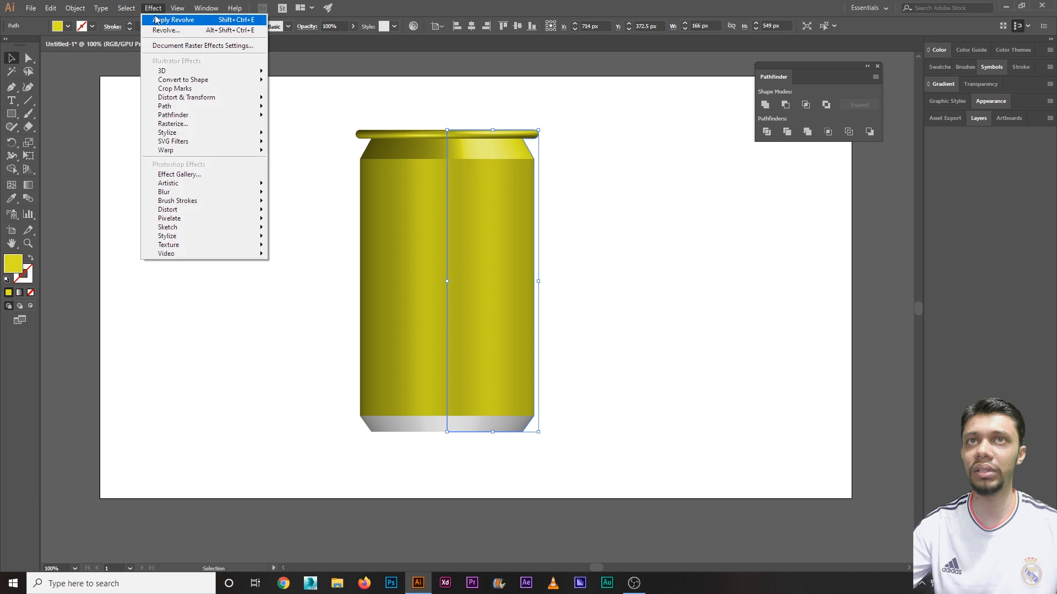
mouse_move(242, 70)
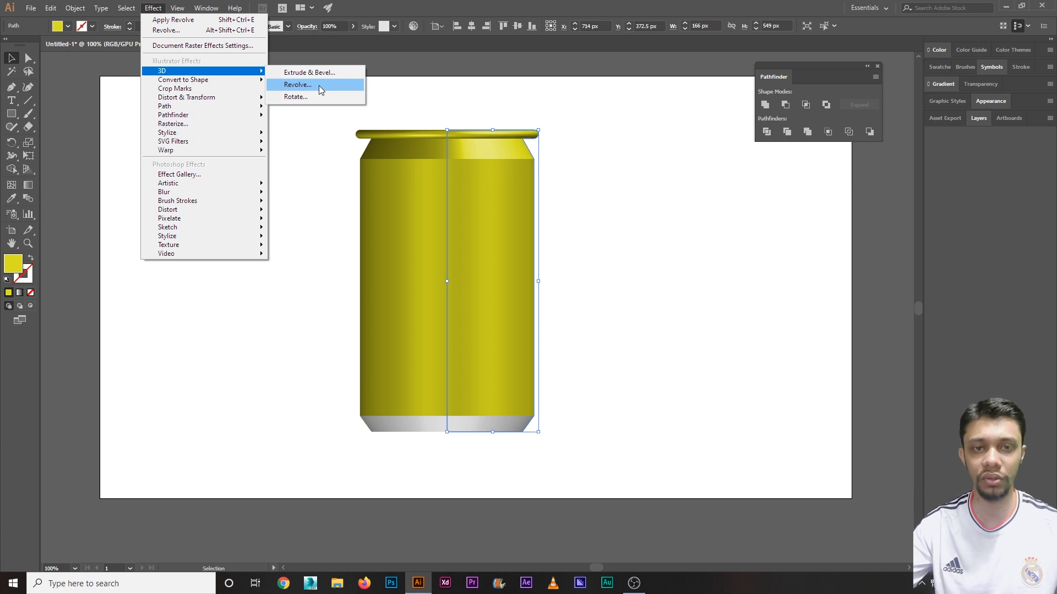
left_click(568, 2)
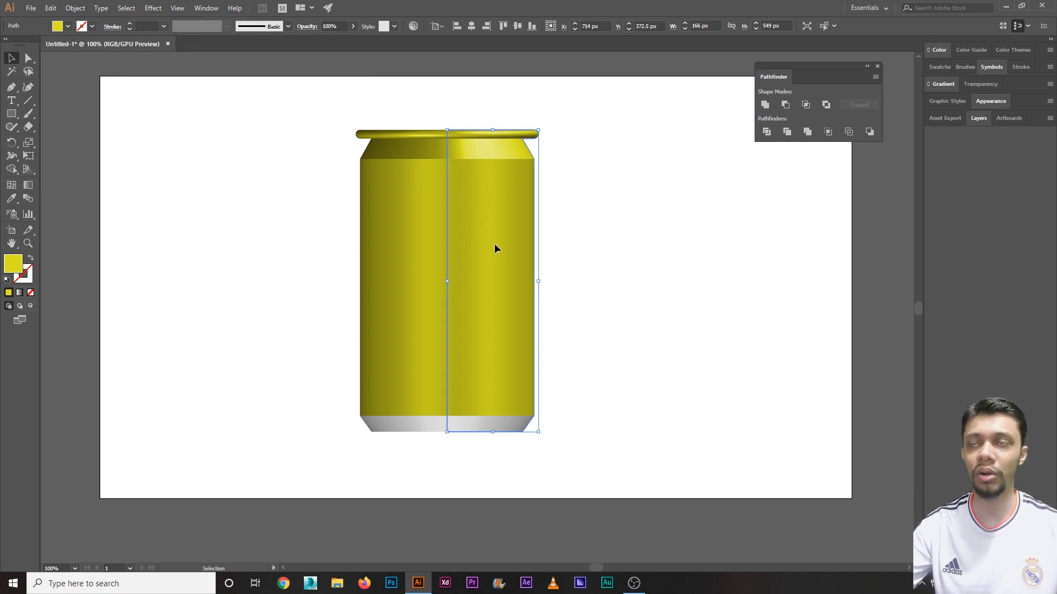
left_click(207, 8)
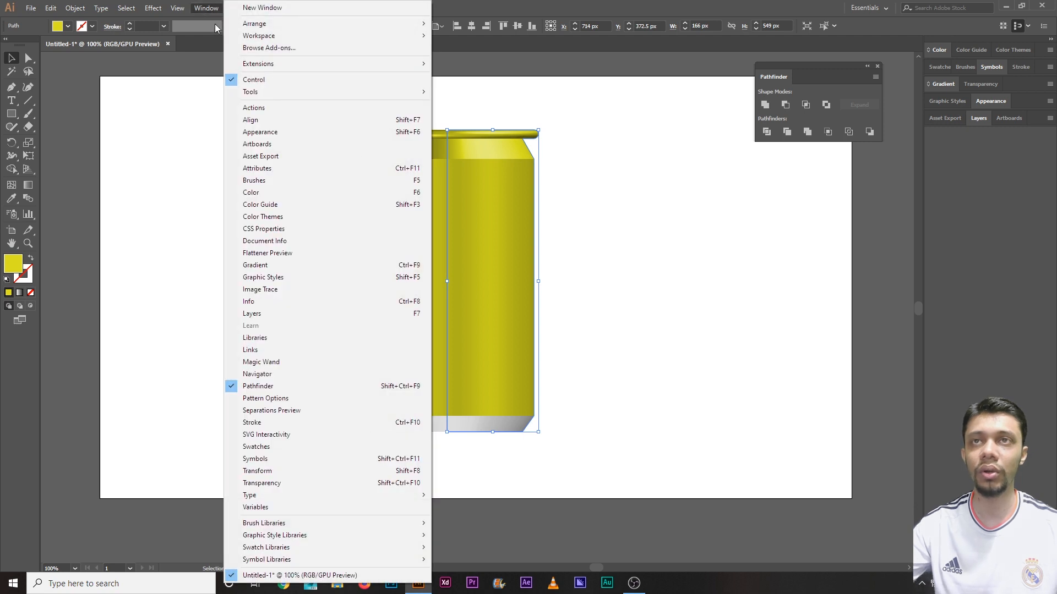
left_click(264, 132)
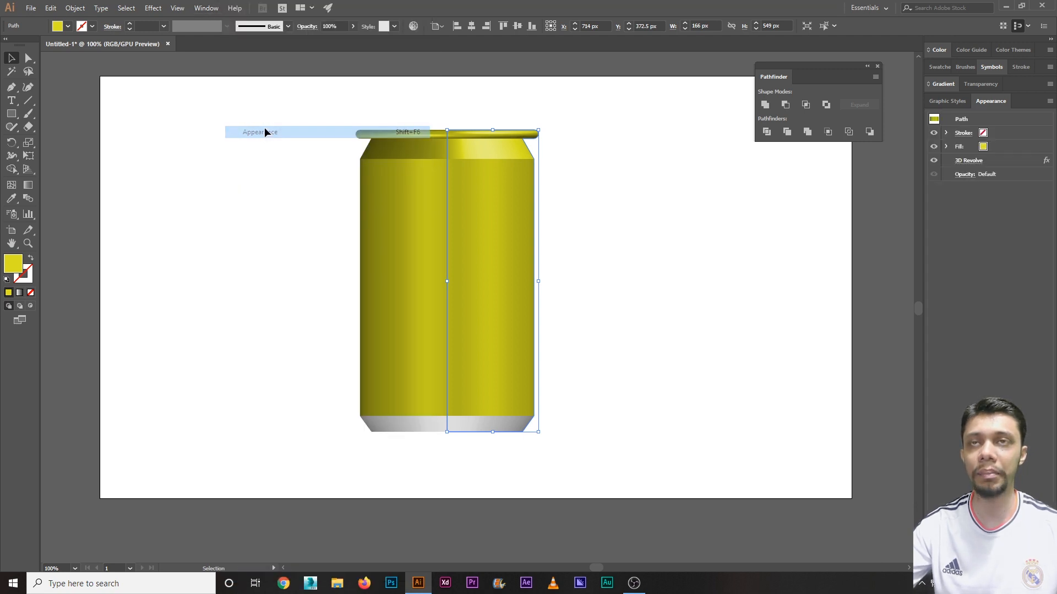
left_click(758, 243)
left_click(486, 249)
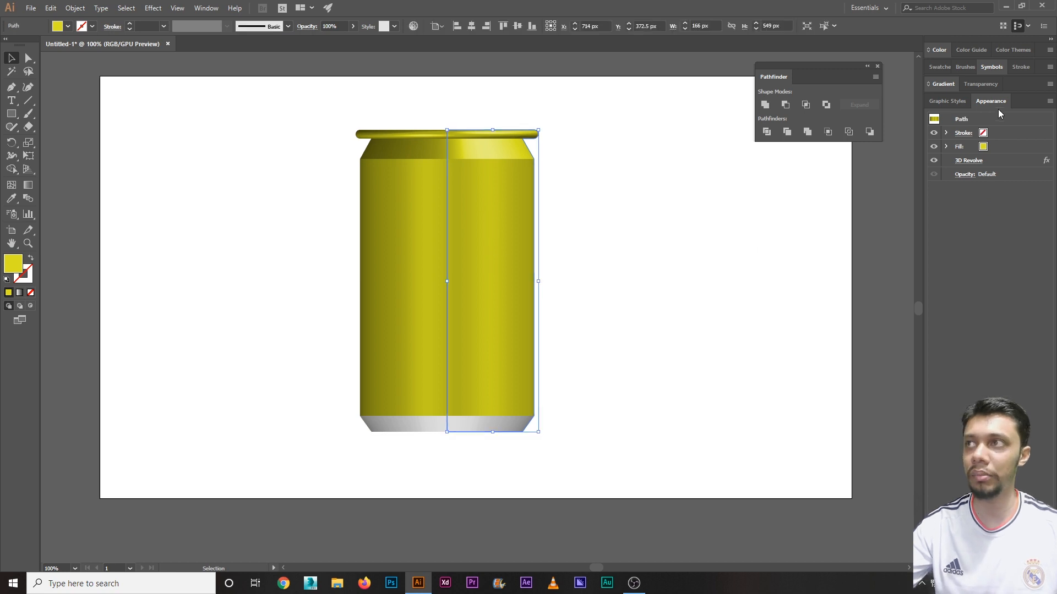
left_click(971, 164)
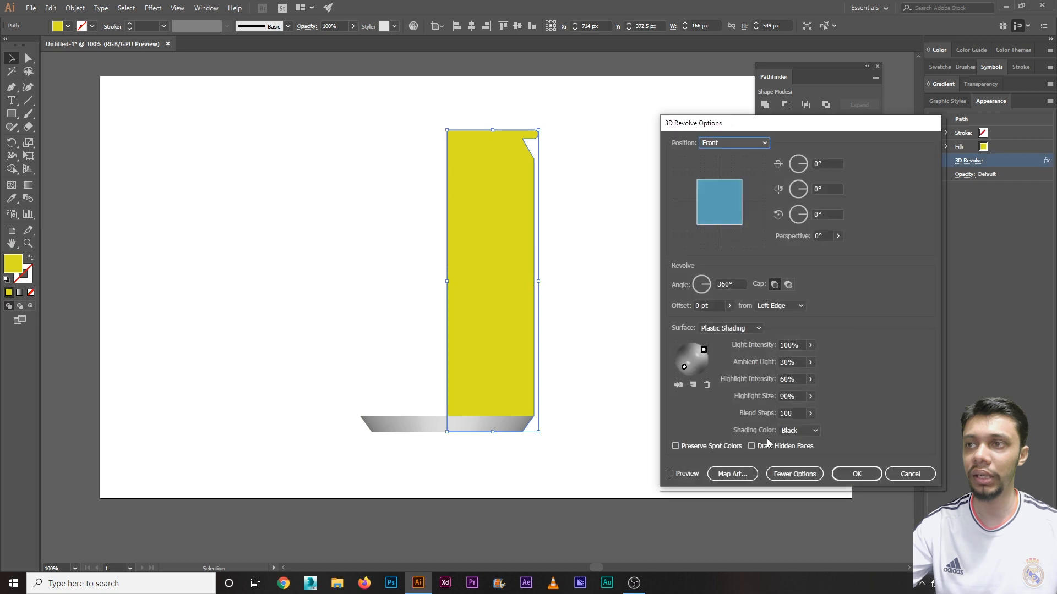
left_click(670, 474)
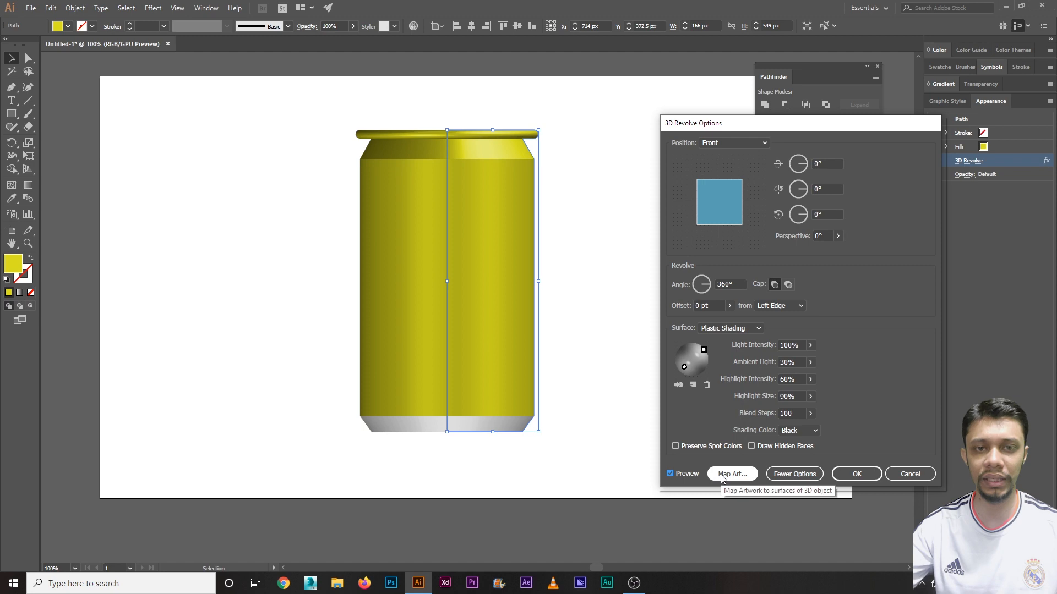
left_click(910, 474)
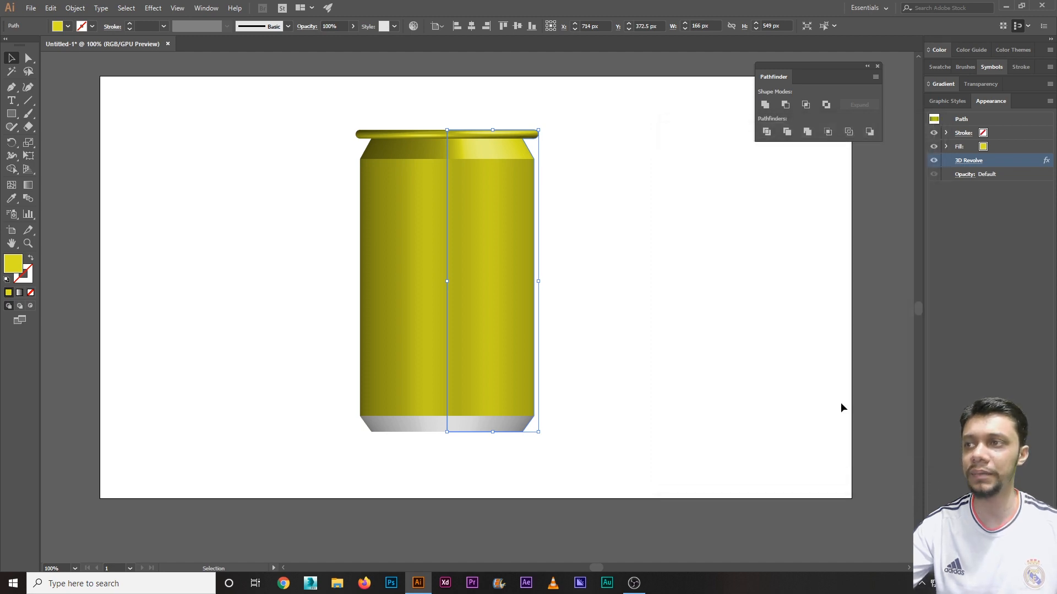
left_click(875, 457)
Step: Drag the Berry Splash label image from the desktop onto the can and enlarge it
left_click(1003, 6)
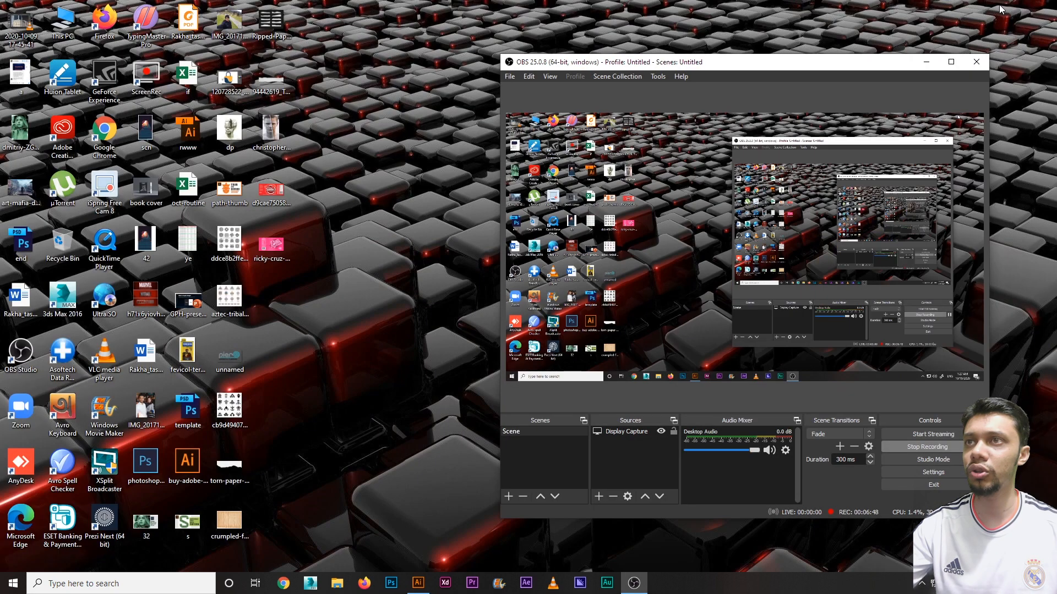
left_click(926, 61)
left_click_drag(295, 269, 418, 314)
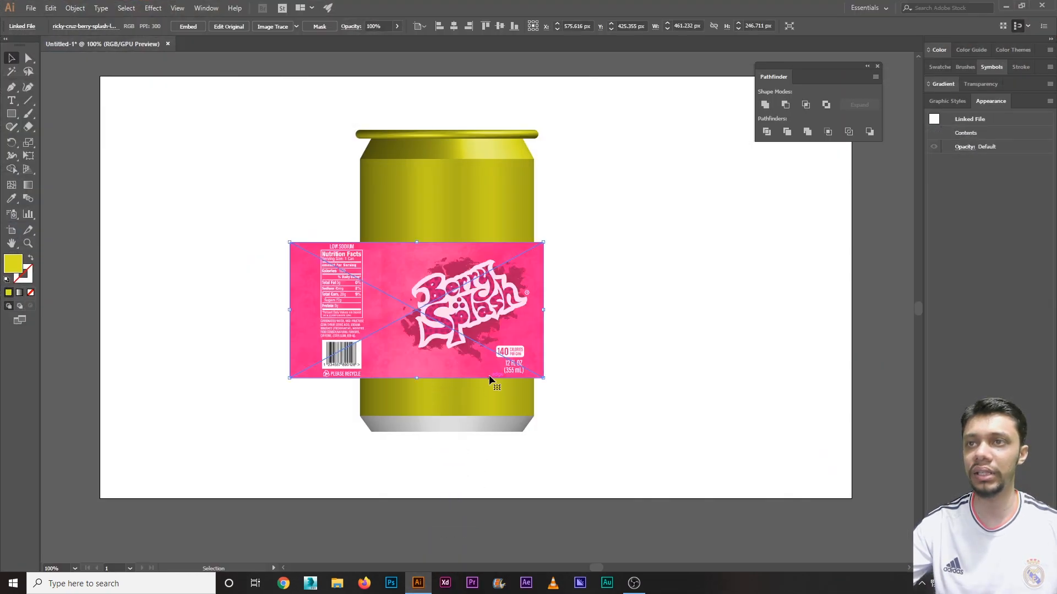
mouse_move(537, 376)
left_mouse_down()
mouse_move(721, 455)
mouse_move(547, 383)
left_mouse_up()
left_click_drag(703, 451, 767, 485)
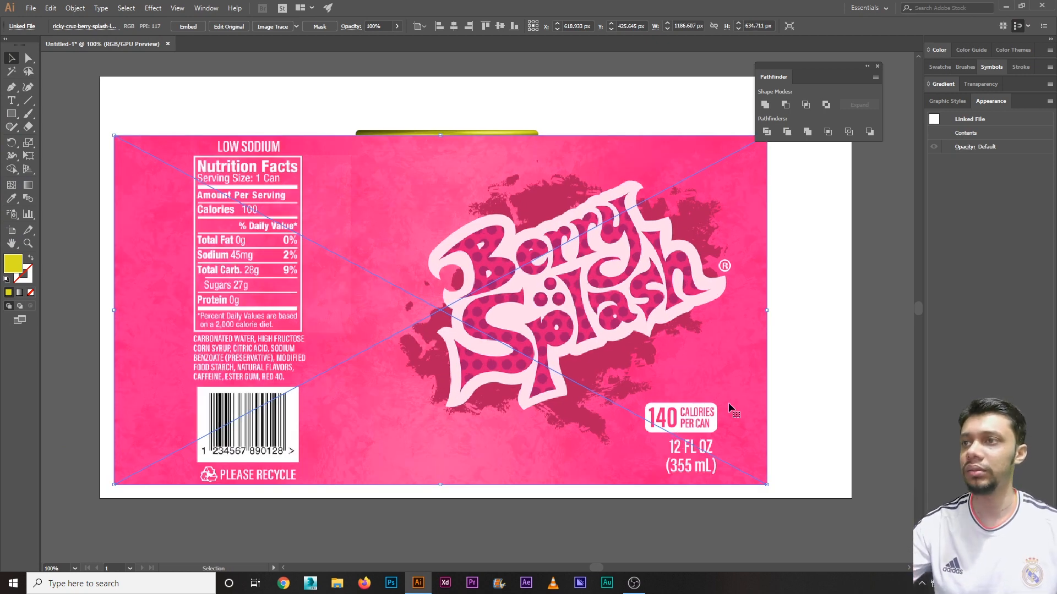
Step: Embed the placed label image in the document
left_click(774, 428)
left_click(665, 408)
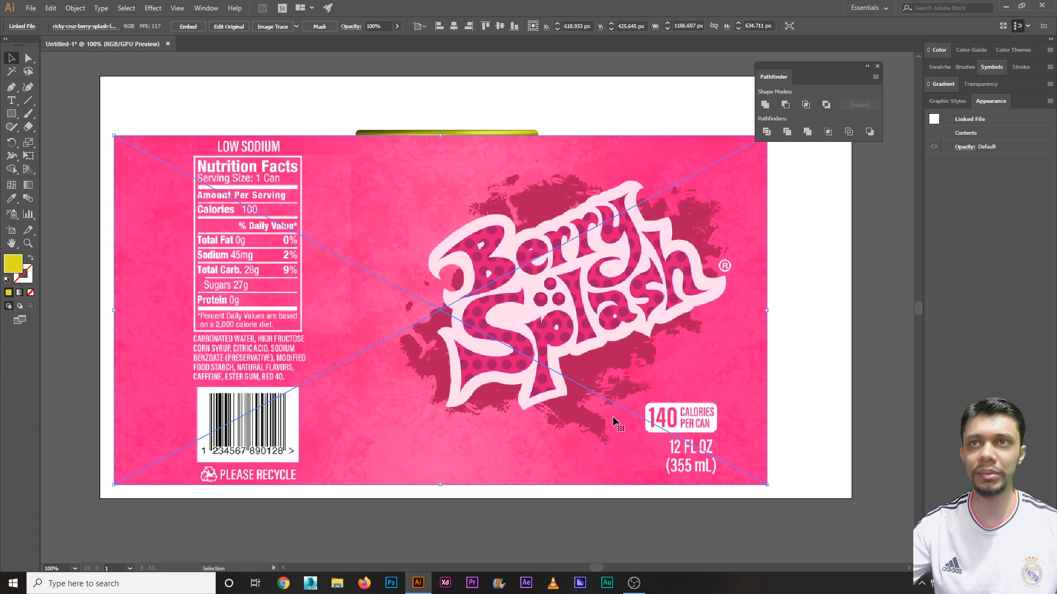
left_click(187, 27)
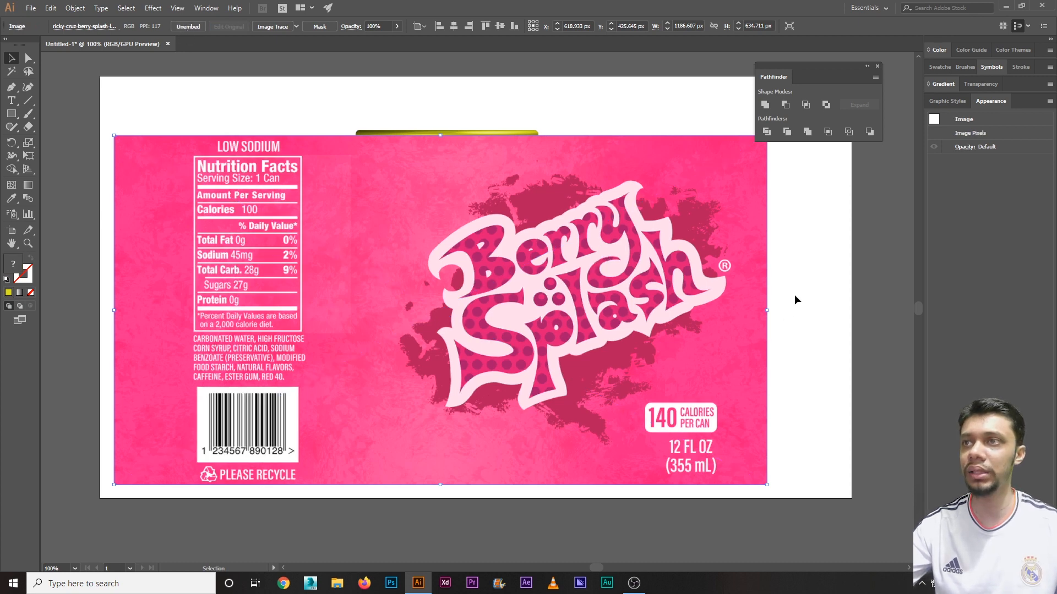
left_click(992, 68)
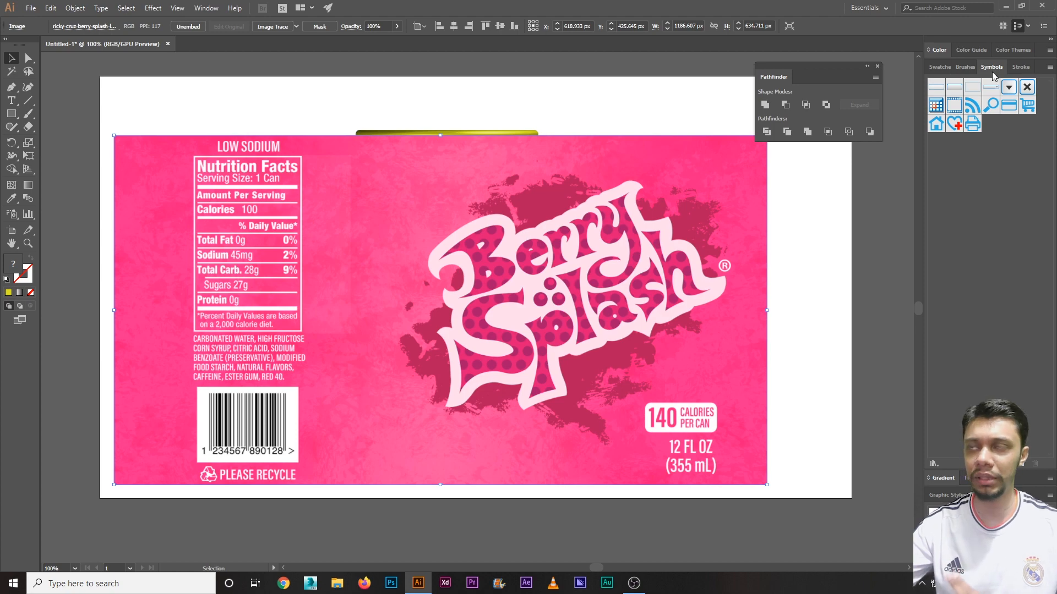
Step: Add the label image to the Symbols panel as a new symbol, then delete it from the artboard
left_click(206, 7)
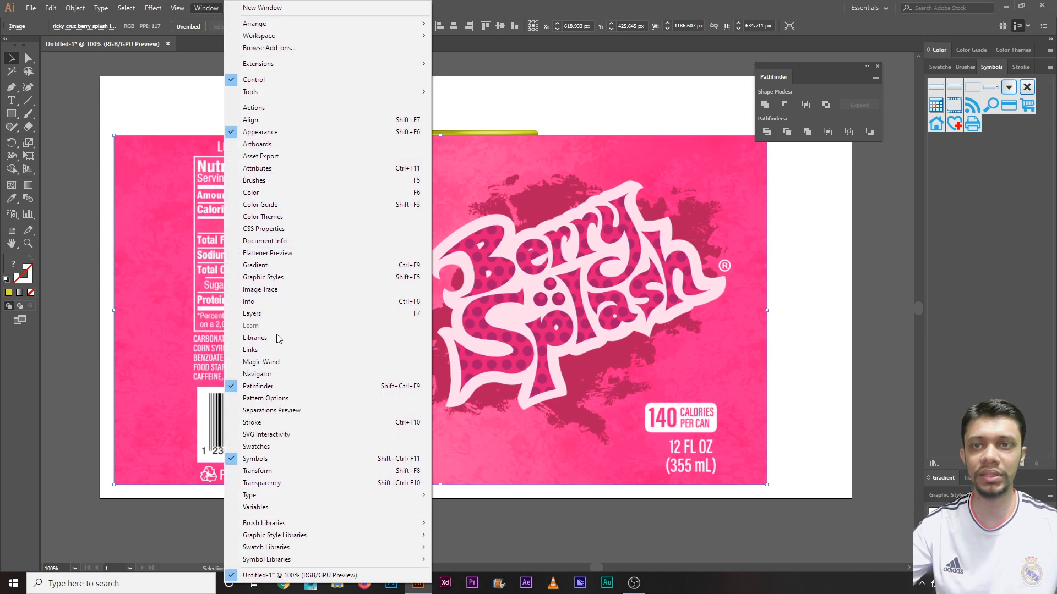
left_click(590, 4)
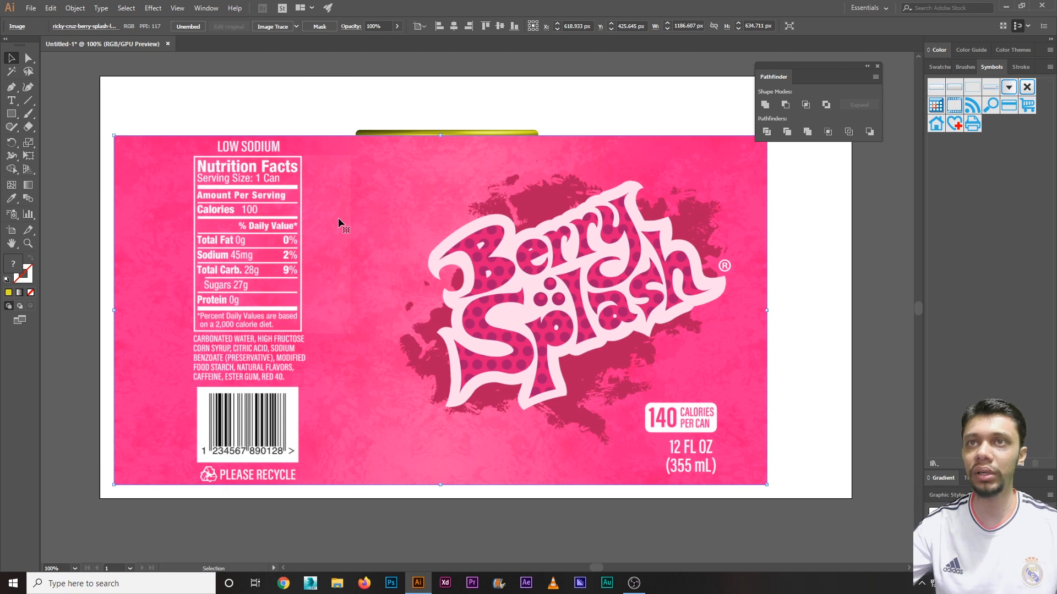
left_click_drag(338, 219, 961, 208)
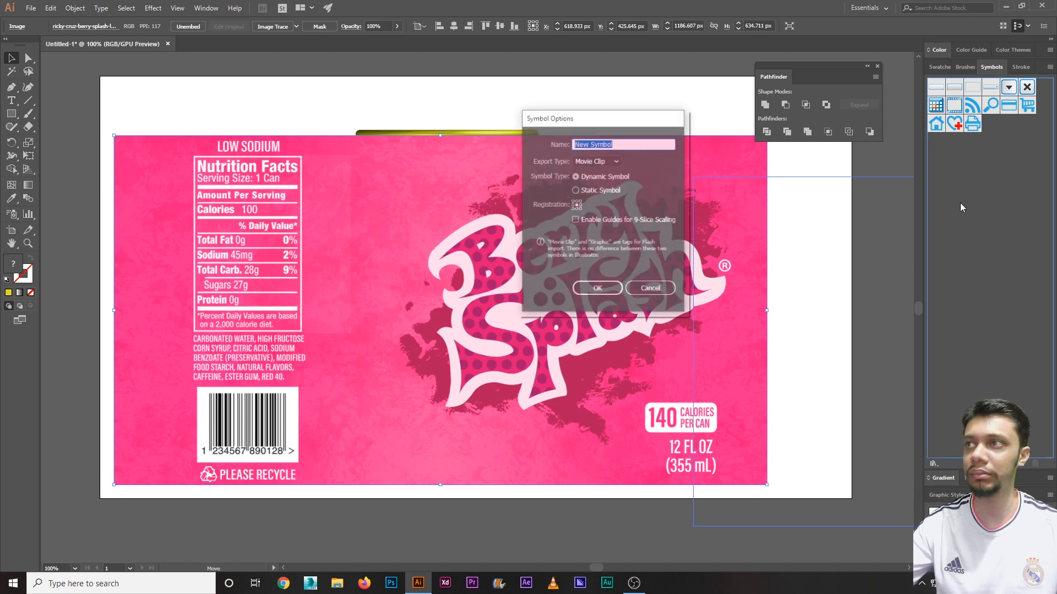
left_click(597, 289)
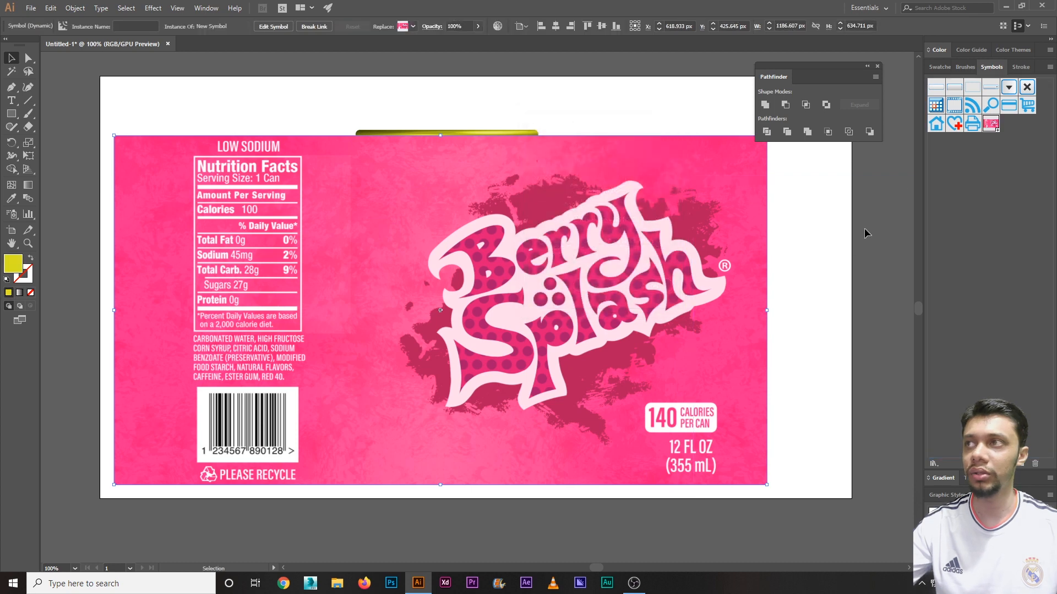
left_click_drag(990, 126, 592, 274)
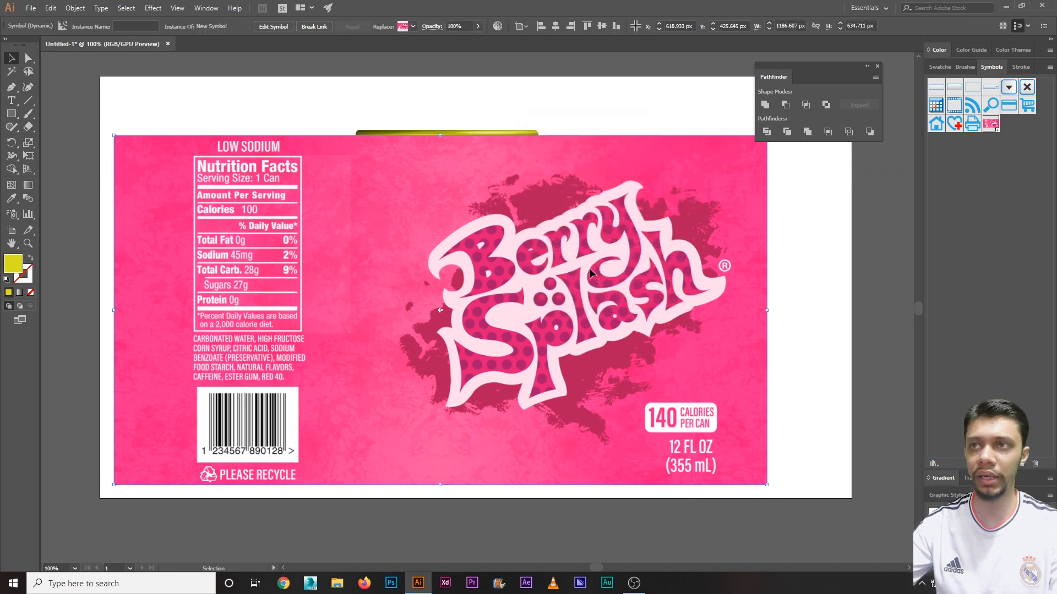
key("Delete")
left_click(483, 262)
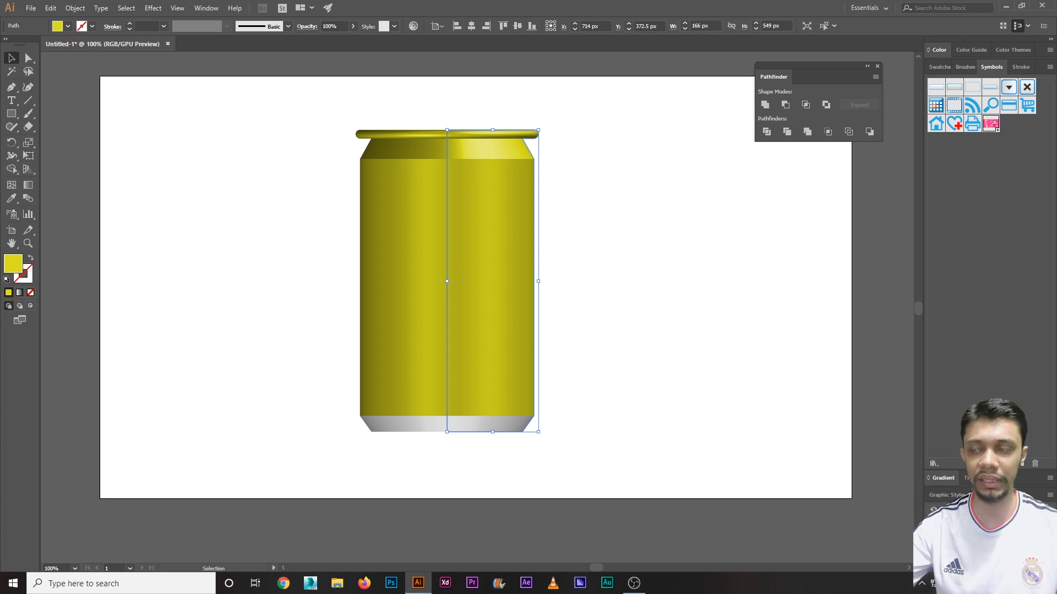
Step: Turn on the 3D Revolve preview for the can and open Map Art
left_click(964, 536)
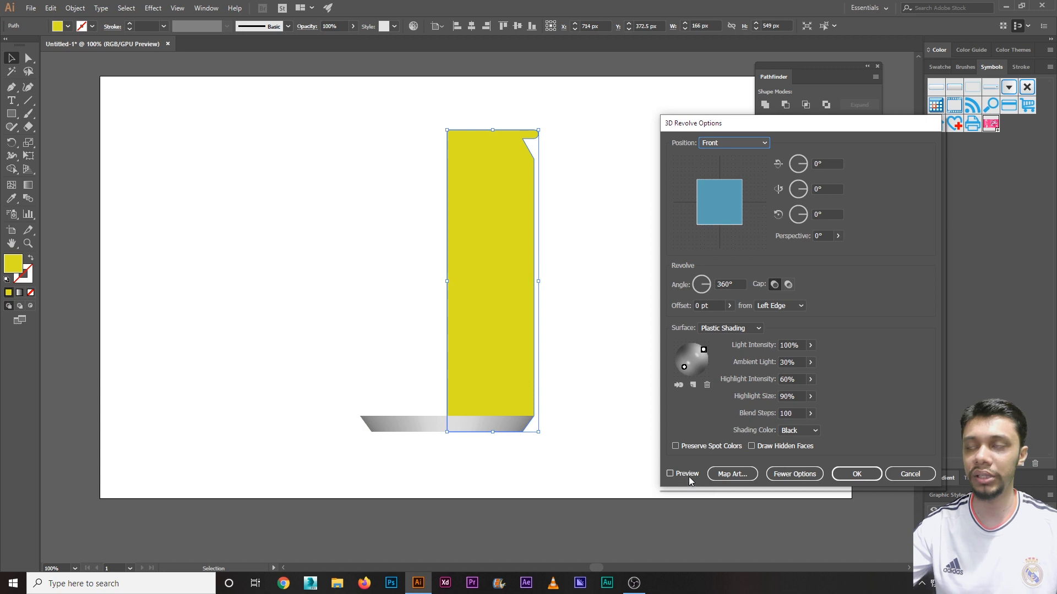
left_click(689, 477)
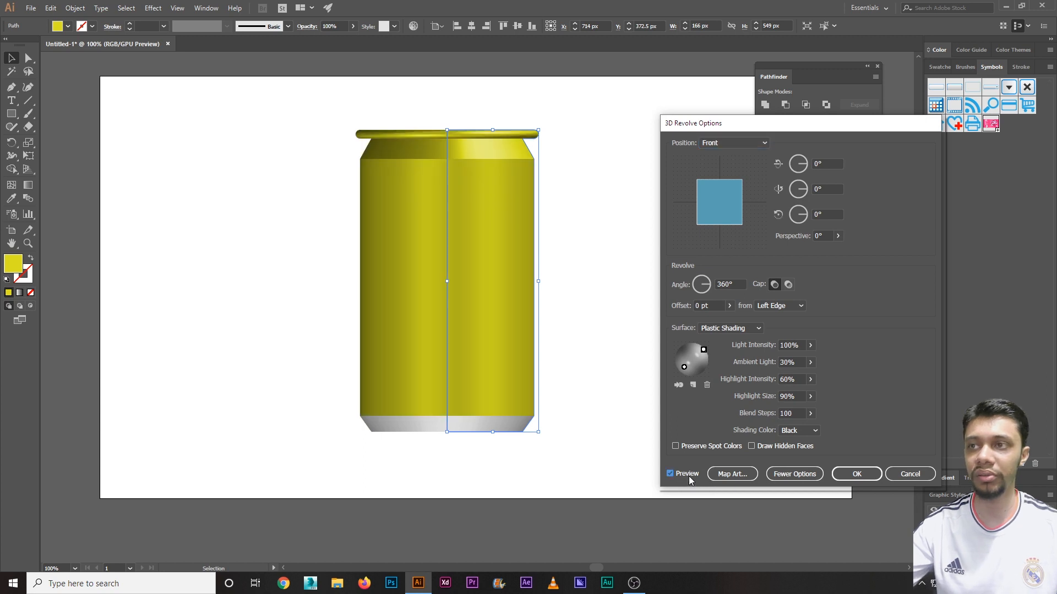
left_click(724, 475)
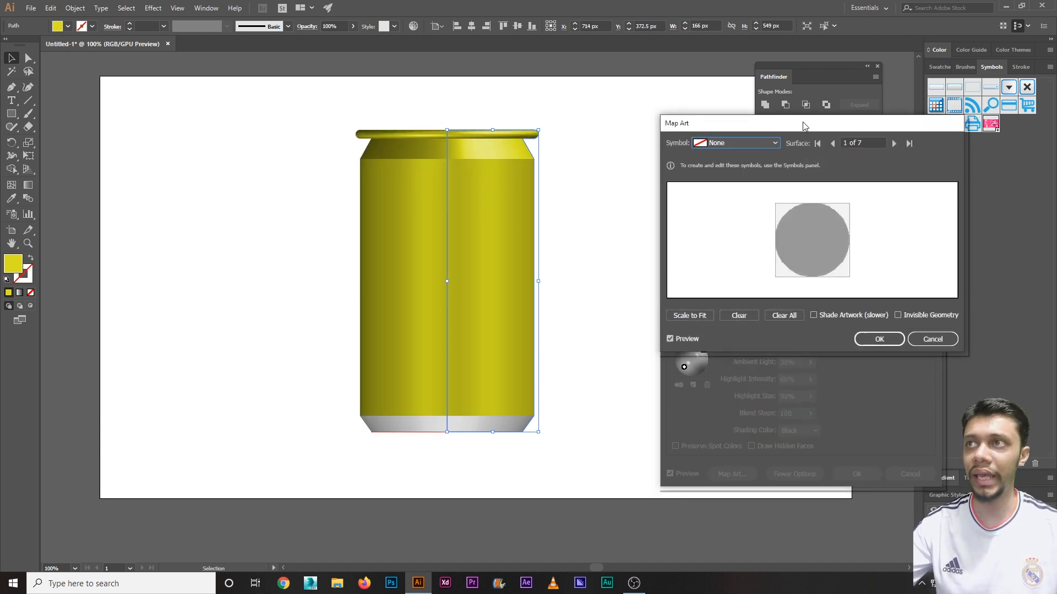
left_click_drag(804, 126, 775, 129)
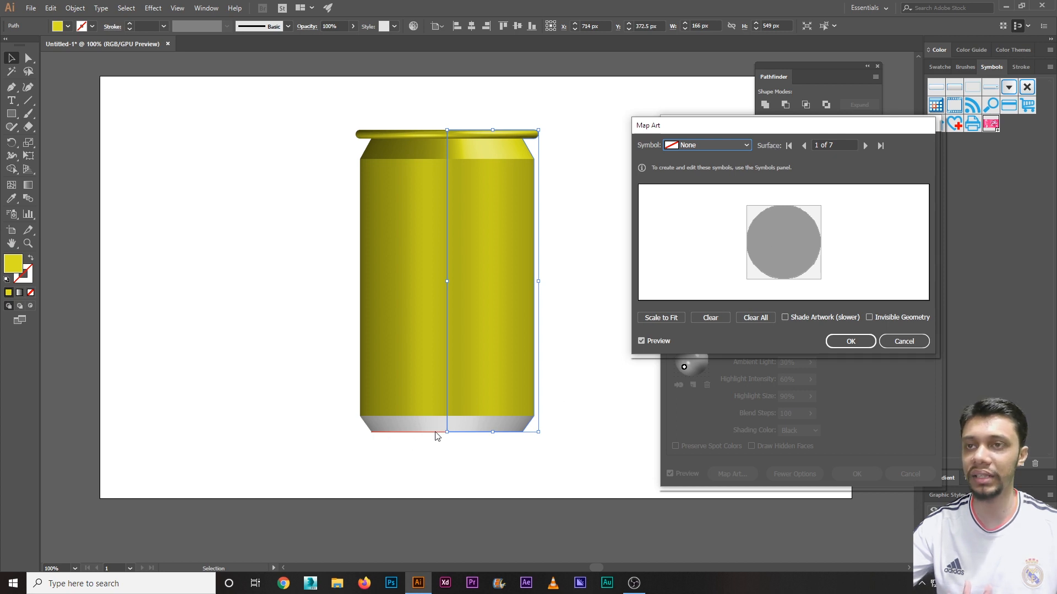
Step: Step the Map Art surface to 4 of 7, the can's main body
left_click(865, 146)
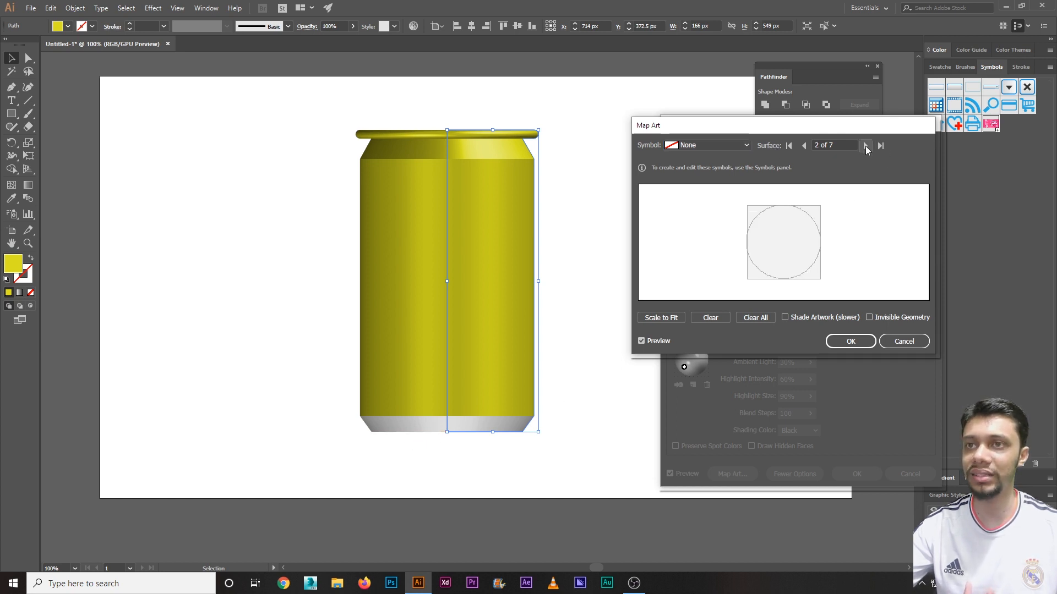
left_click(865, 146)
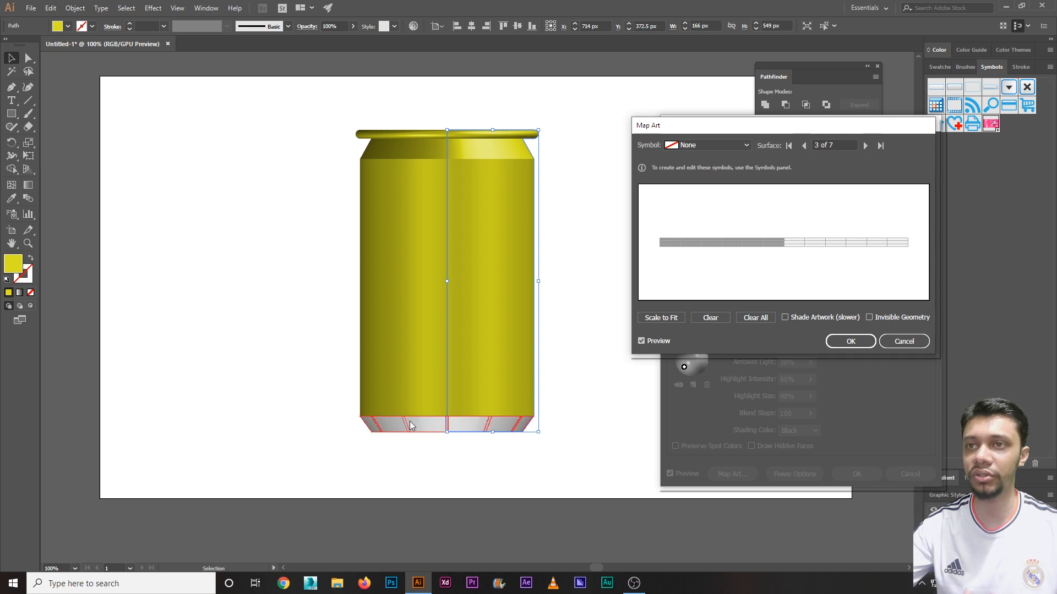
left_click(866, 147)
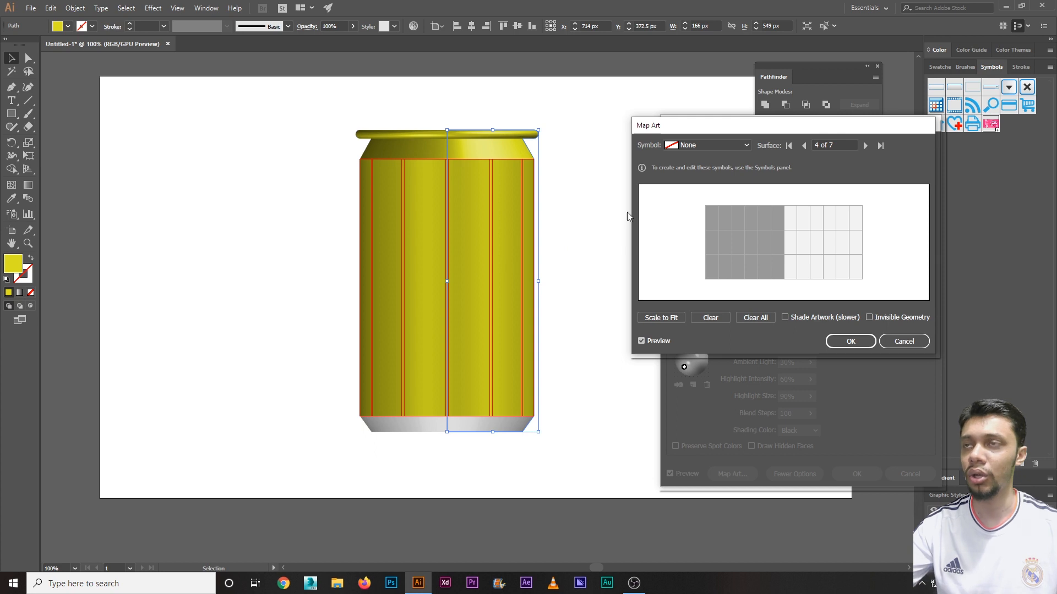
left_click(705, 147)
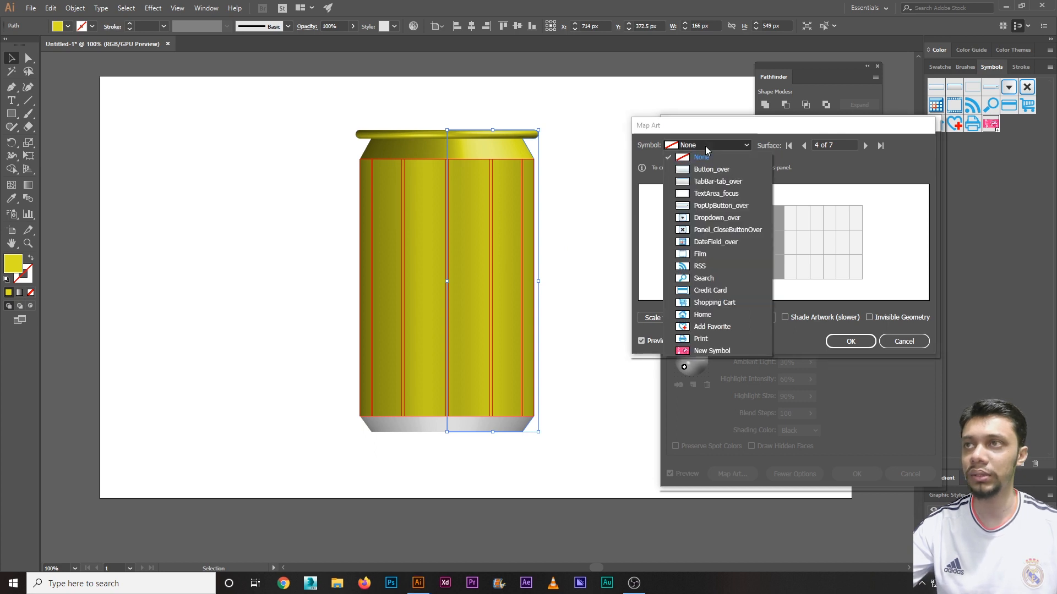
Step: Map the New Symbol label onto surface 4, resize it to wrap the body, and enable Shade Artwork
left_click(712, 352)
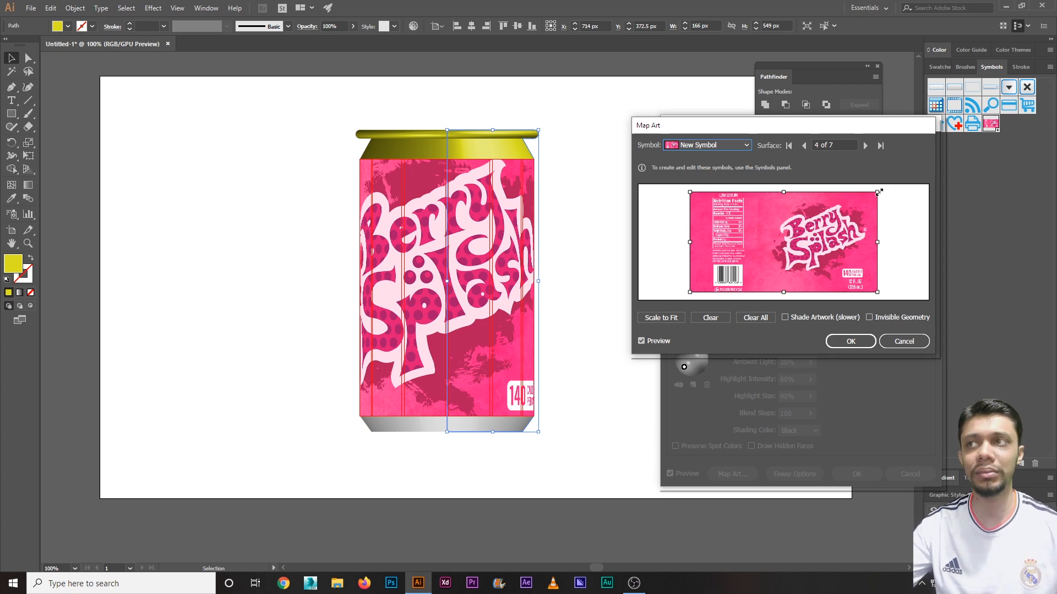
left_click_drag(878, 192, 820, 235)
mouse_move(841, 275)
left_mouse_down()
mouse_move(872, 289)
mouse_move(857, 280)
left_mouse_up()
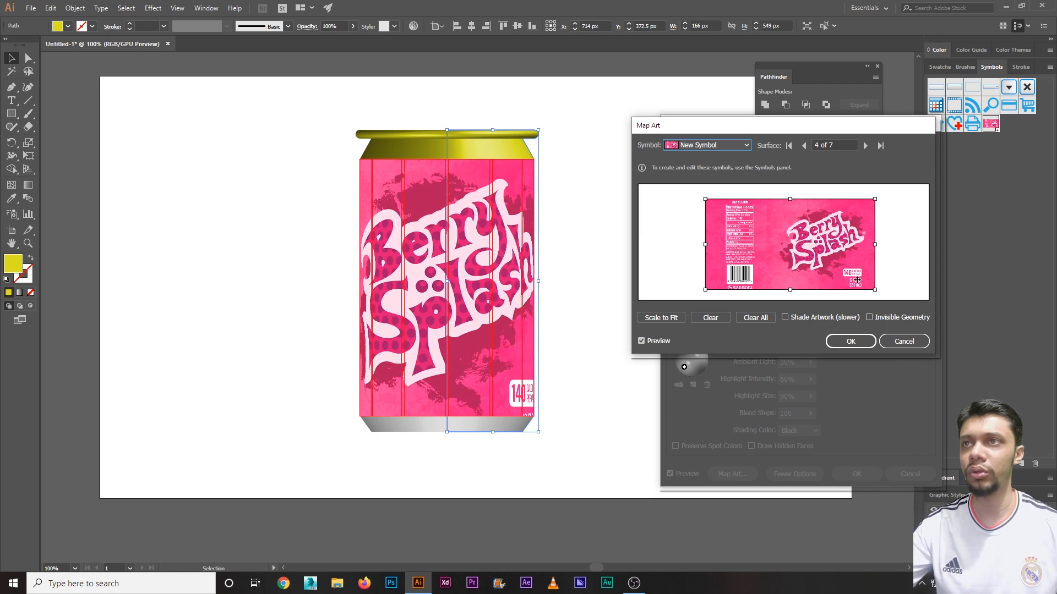
left_click(805, 317)
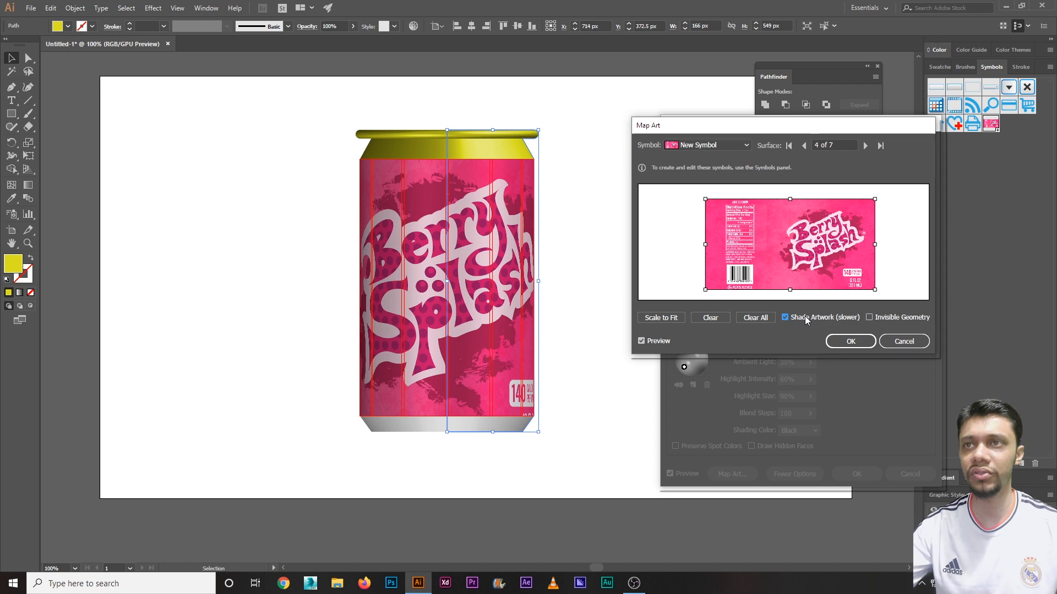
left_click(805, 318)
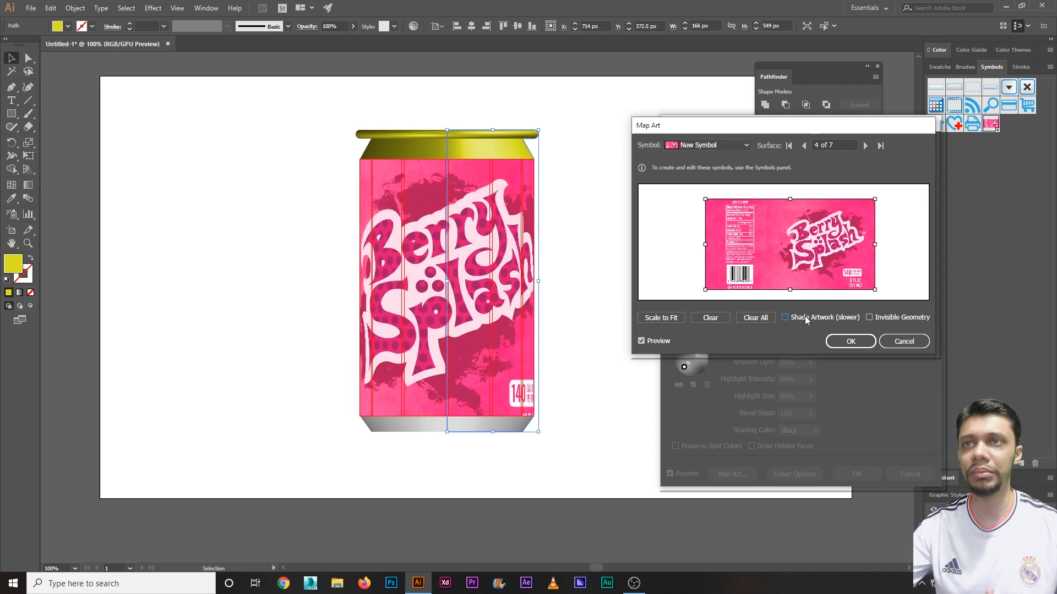
left_click(805, 318)
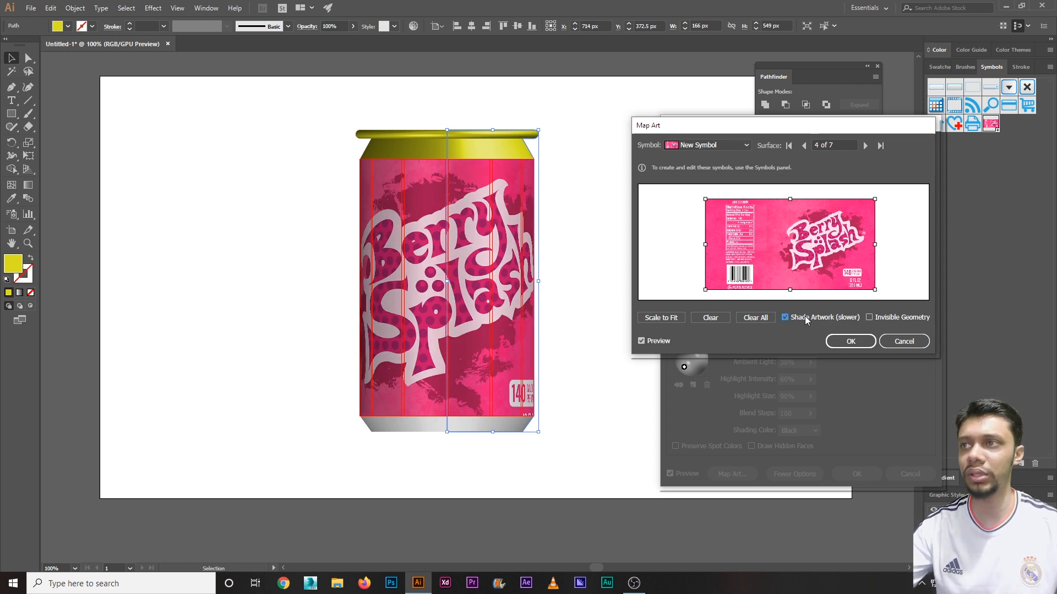
left_click(850, 341)
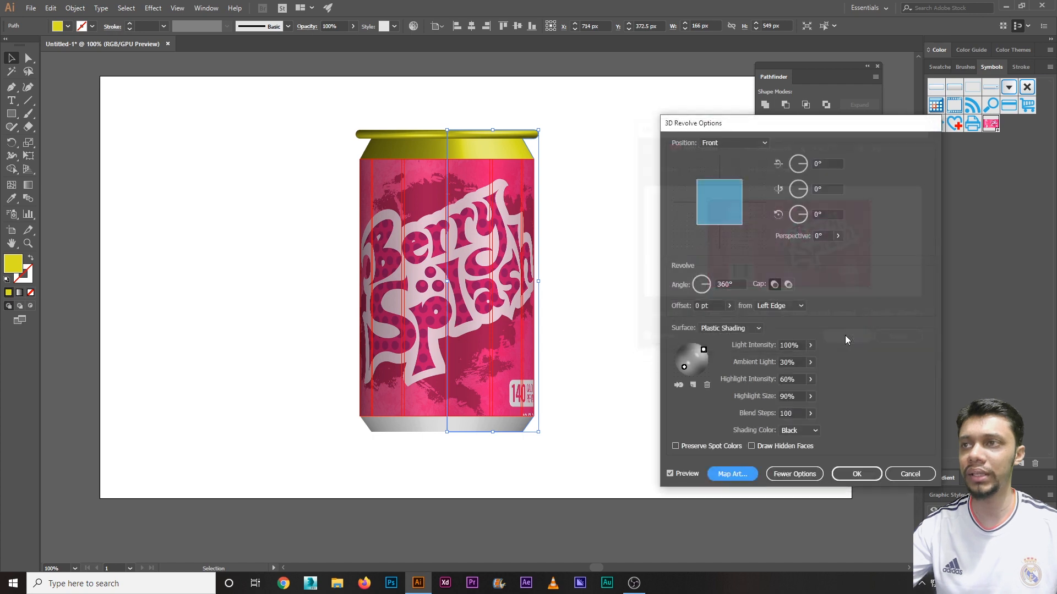
Step: Set the sphere light to 80% intensity and 40% ambient light, then click OK
left_click(685, 366)
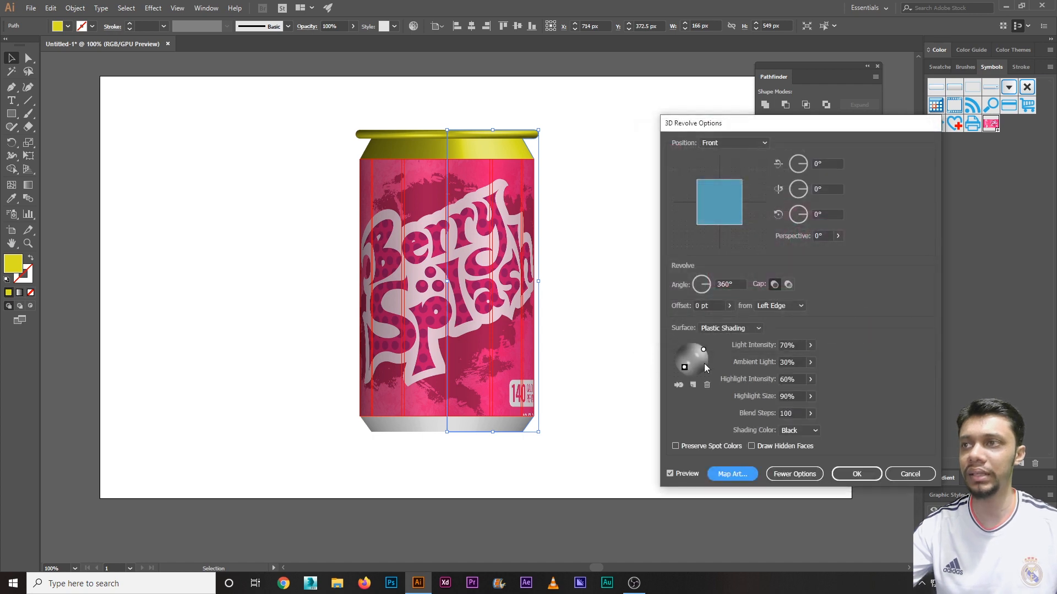
left_click(801, 346)
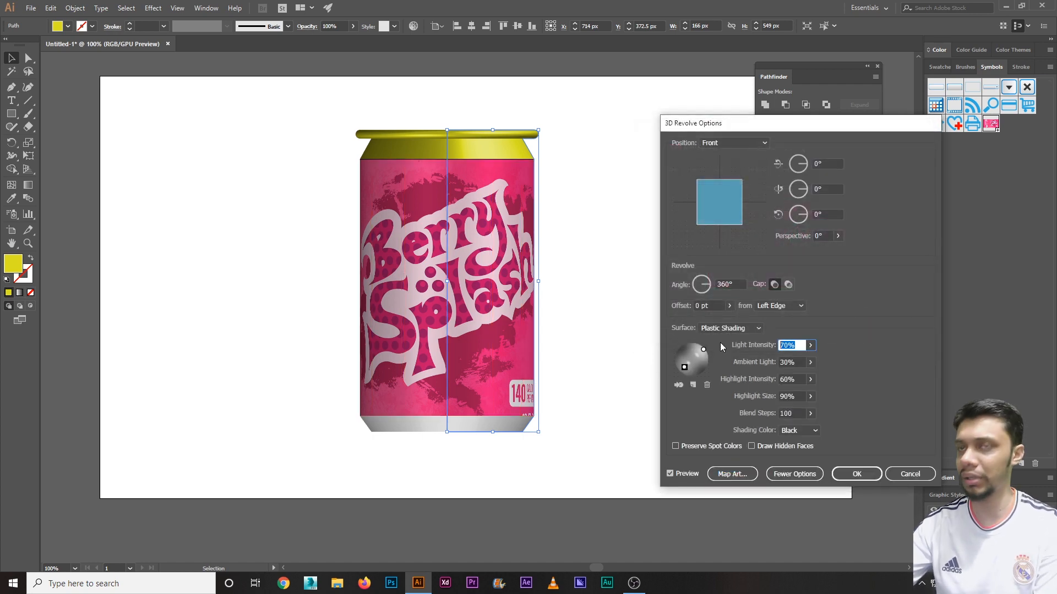
type("80")
left_click(784, 361)
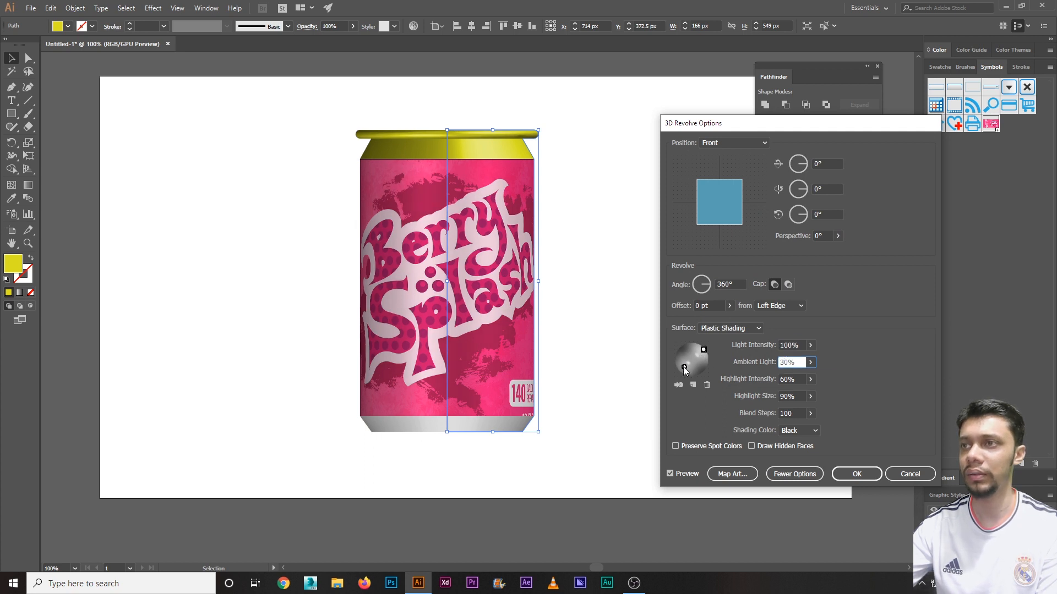
left_click(797, 345)
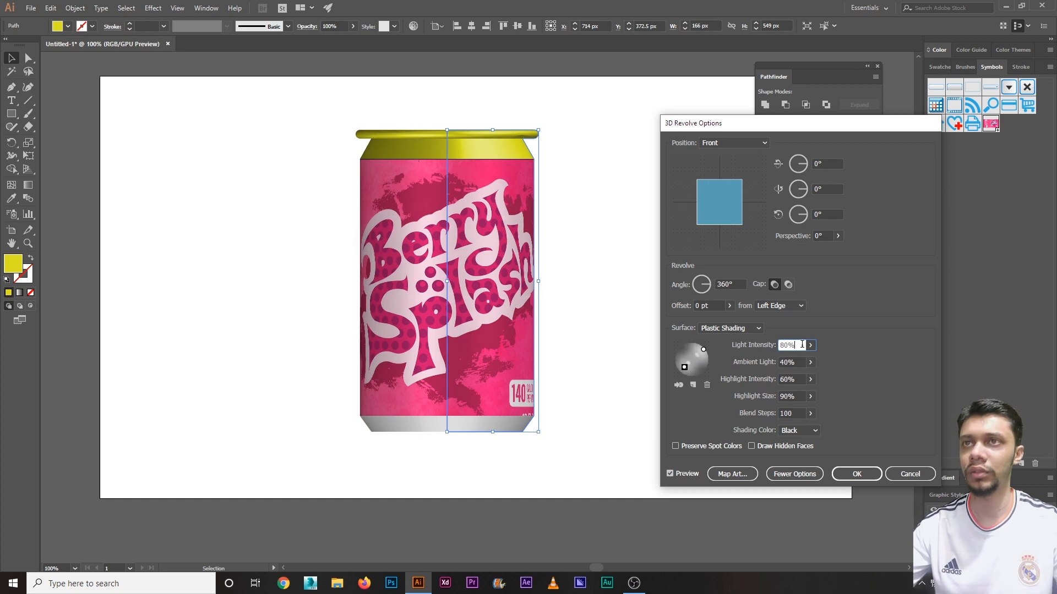
left_click(857, 474)
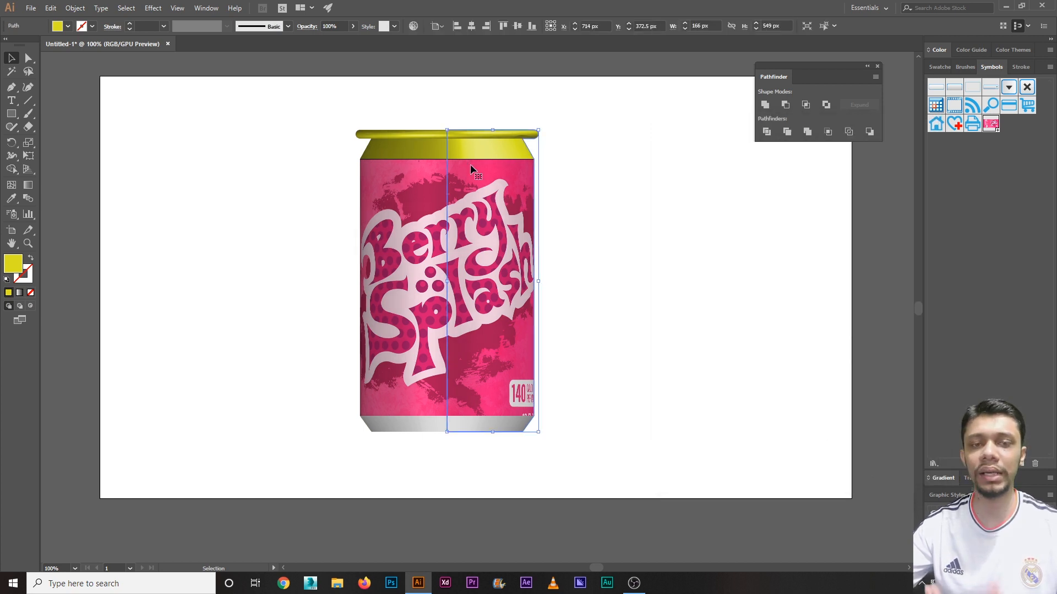
Step: Fill the can top magenta and draw a small magenta square beside the can
left_click(69, 26)
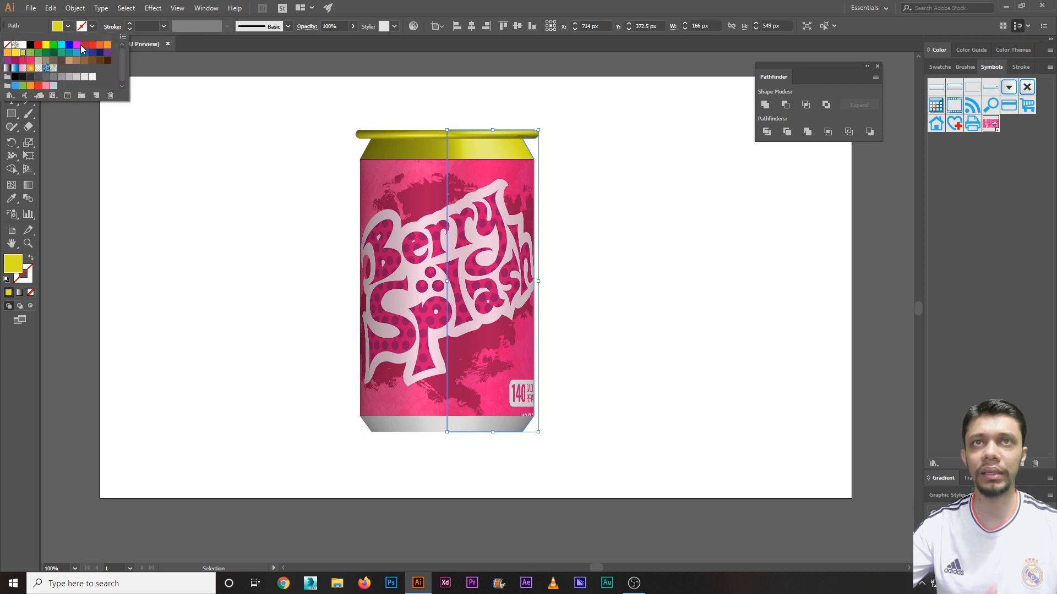
left_click(77, 47)
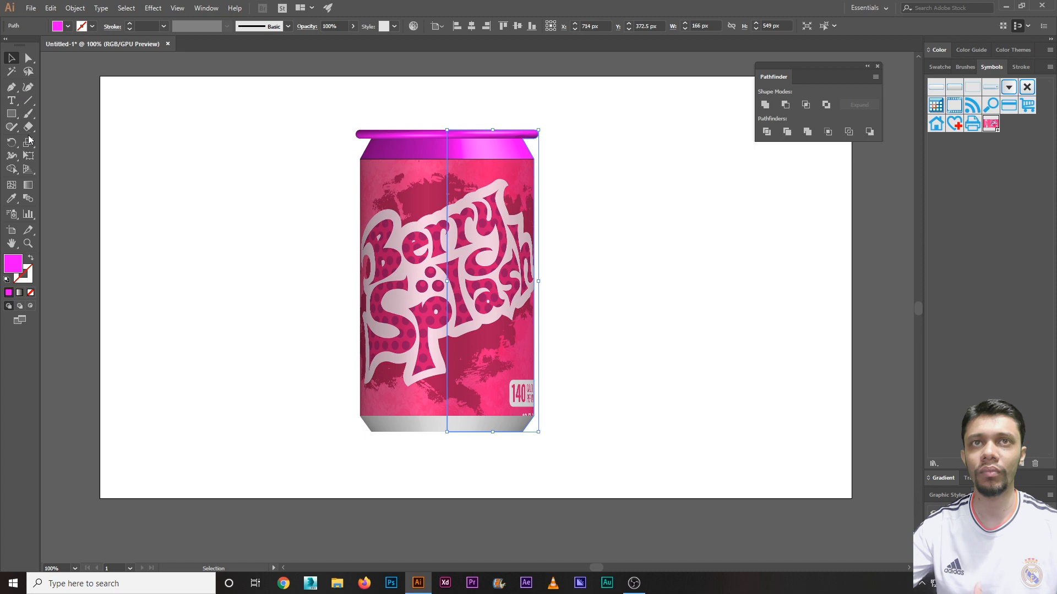
left_click(11, 114)
left_click_drag(180, 178, 232, 229)
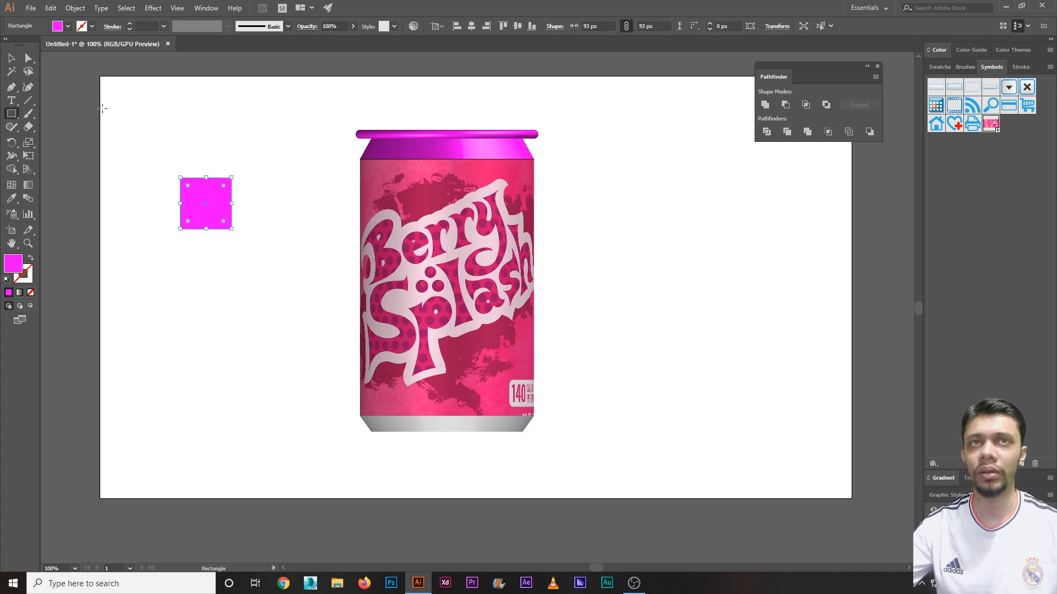
left_click(11, 58)
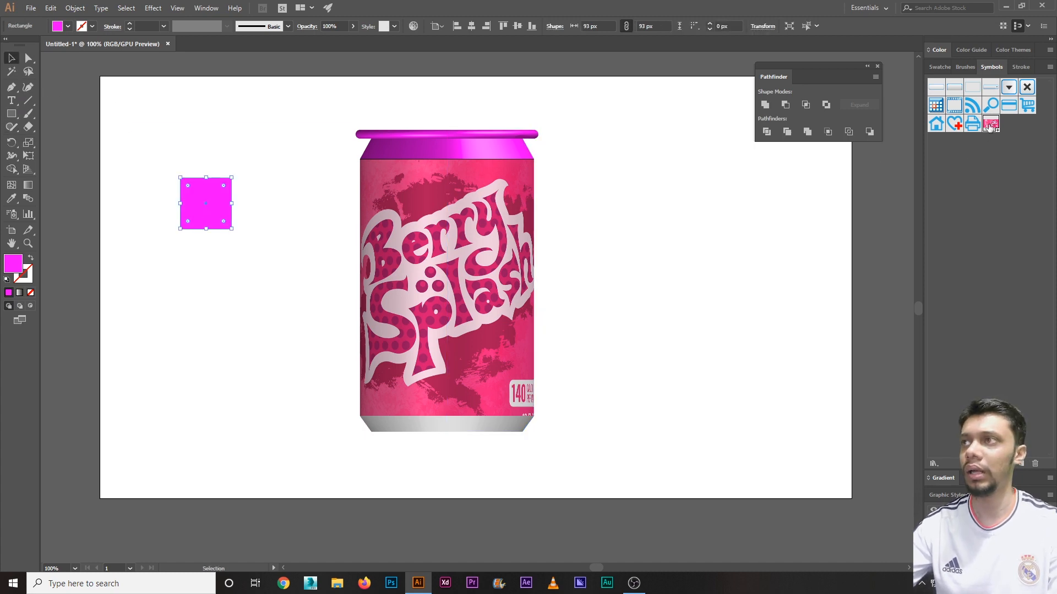
Step: Place the label symbol, eyedrop its pink into a new small square, then delete the label
left_click_drag(989, 126, 651, 256)
left_click(236, 207)
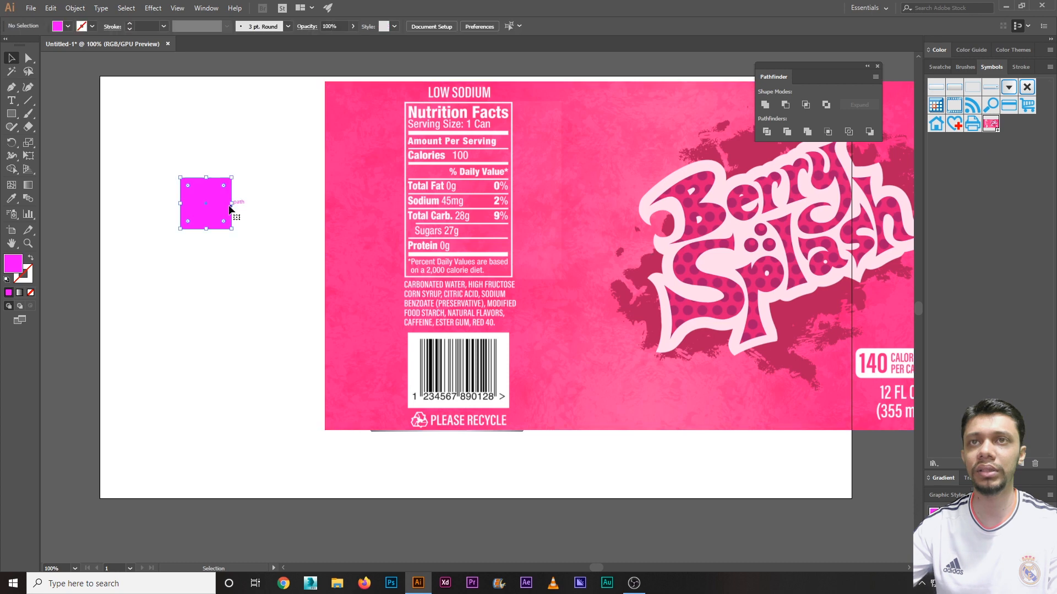
key("m")
left_click_drag(123, 134, 155, 164)
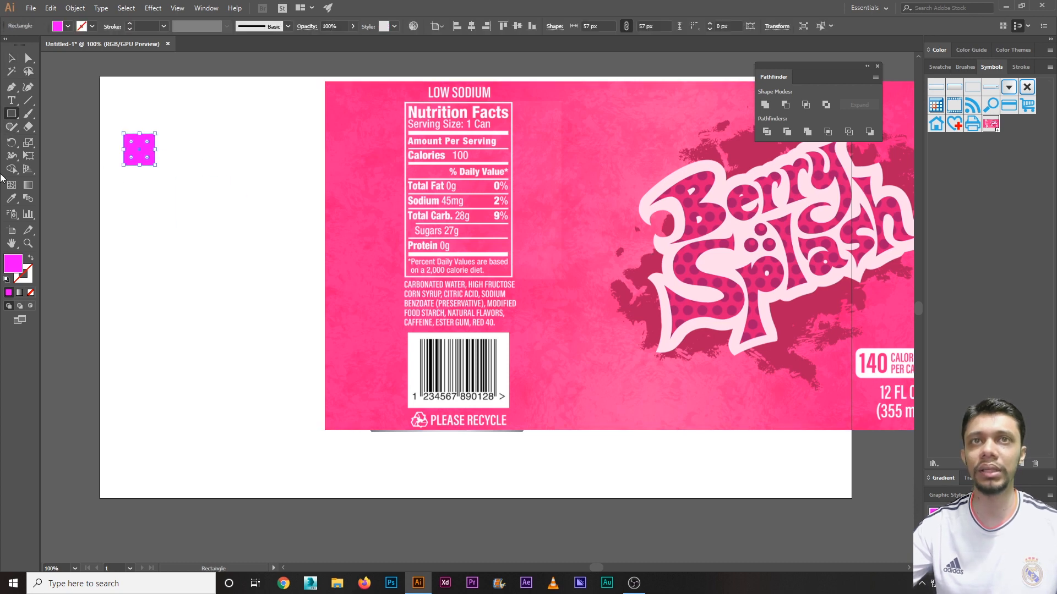
left_click(12, 199)
left_click(345, 149)
left_click(13, 58)
left_click(365, 150)
key("Delete")
Step: Eyedrop the square's pink onto the can's top
left_click(382, 141)
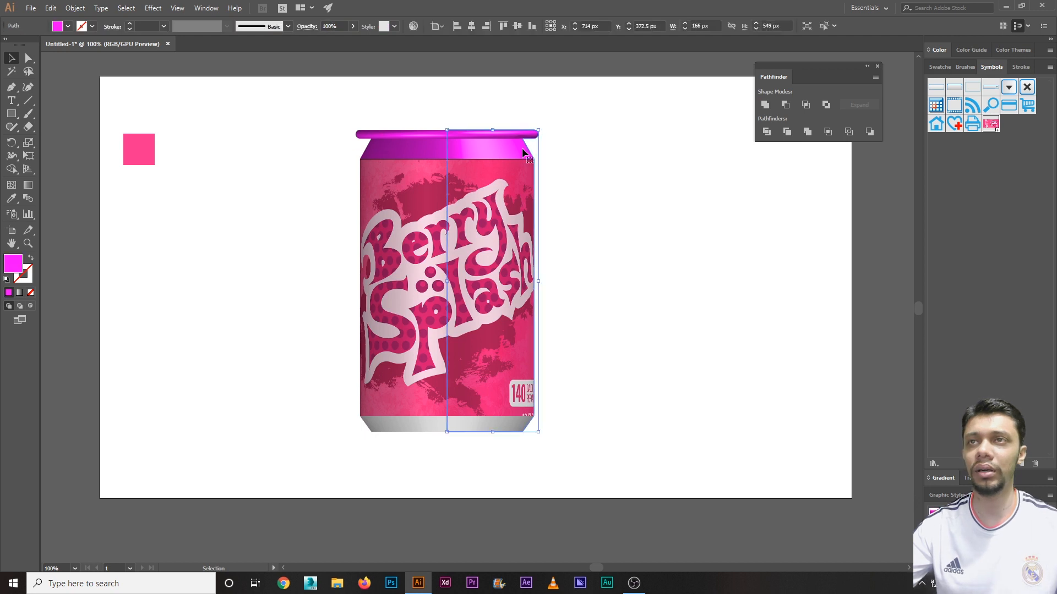
left_click(12, 199)
left_click(141, 148)
left_click(12, 57)
left_click(215, 245)
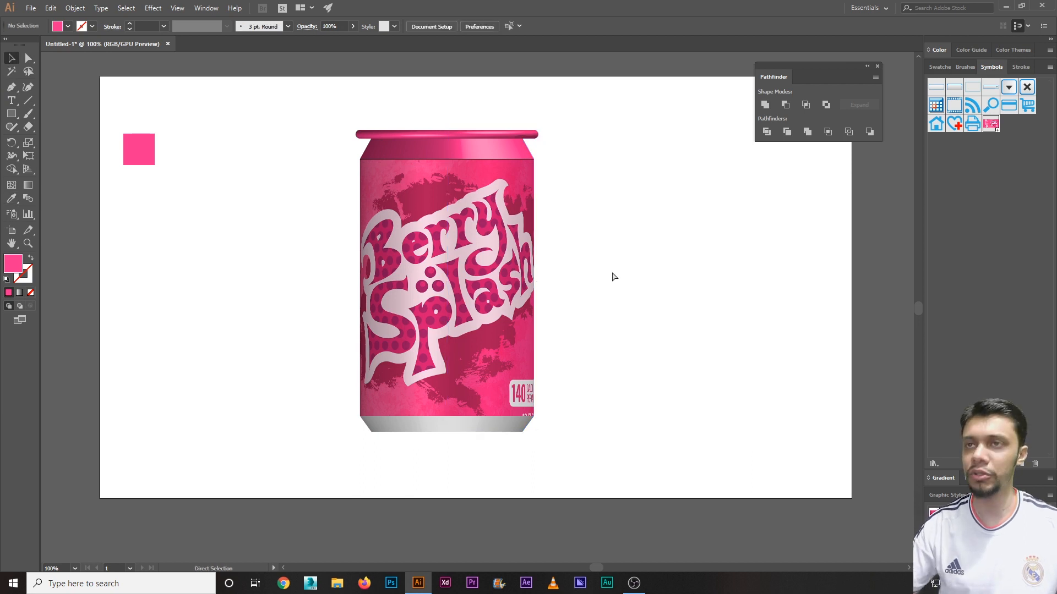
key("ctrl+plus")
Step: Delete the pink sample square and return the view to 100%
left_click_drag(616, 269, 617, 312)
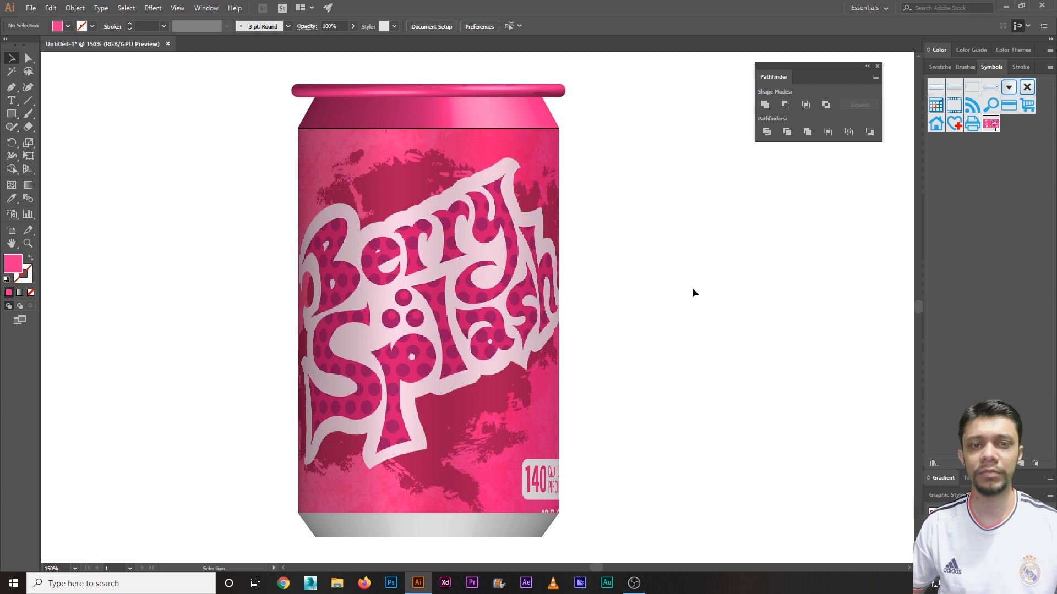
key("ctrl+minus")
key("ctrl+minus")
left_click_drag(185, 197, 309, 245)
key("Delete")
key("ctrl+1")
key("v")
Step: Draw a 1366 × 559 px pink rectangle across the upper artboard
left_click(11, 114)
left_click(44, 113)
left_click(11, 57)
left_click_drag(196, 130, 635, 462)
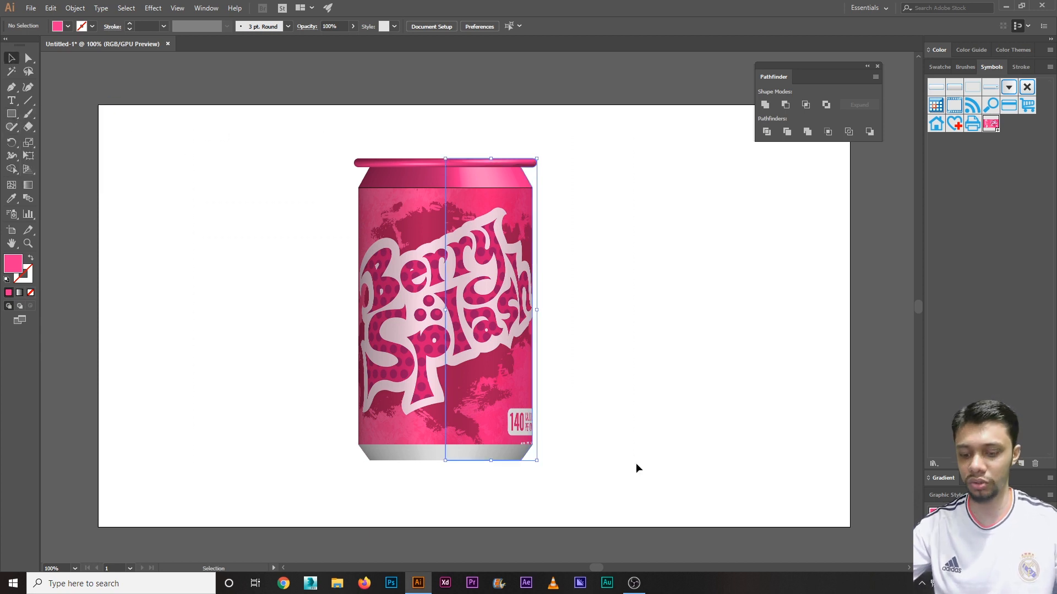
left_click(219, 285)
left_click(11, 113)
left_click_drag(99, 105, 850, 412)
Step: Send the pink rectangle behind the can and recolour it dark berry 8E034C
left_click(11, 58)
right_click(388, 251)
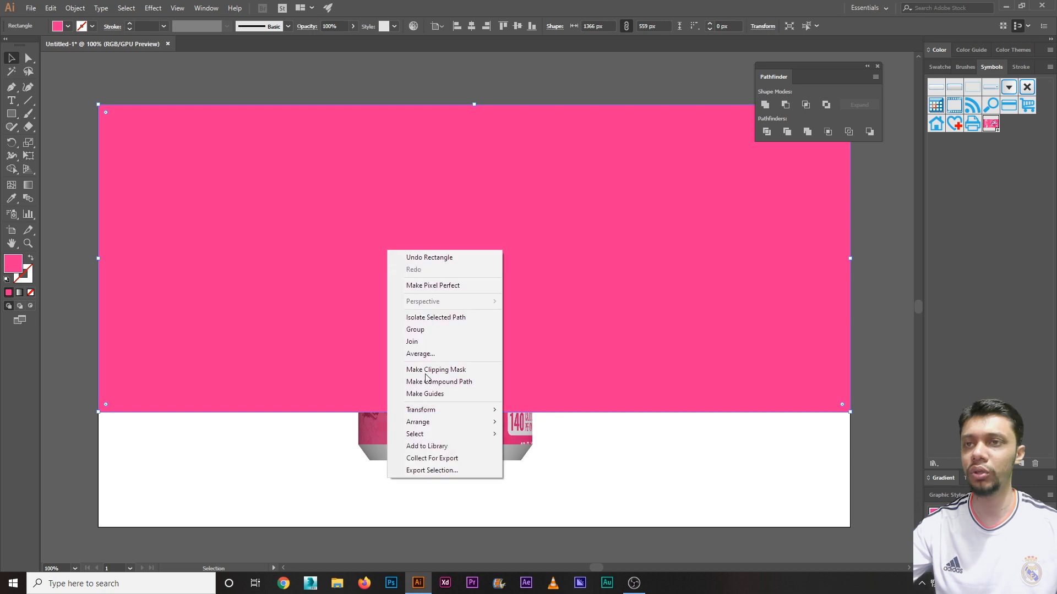
mouse_move(485, 421)
left_click(539, 456)
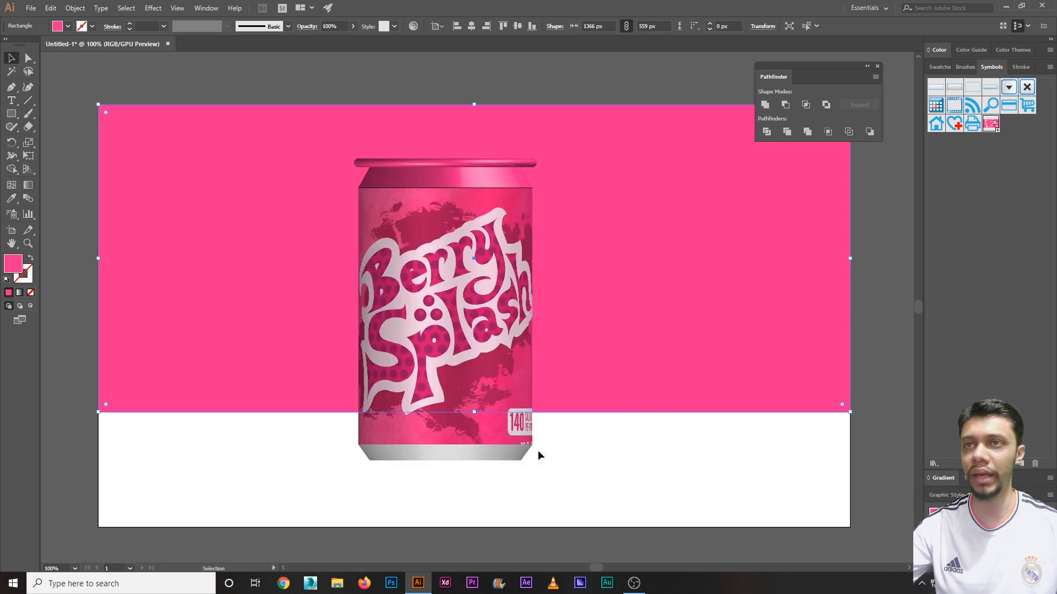
double_click(16, 267)
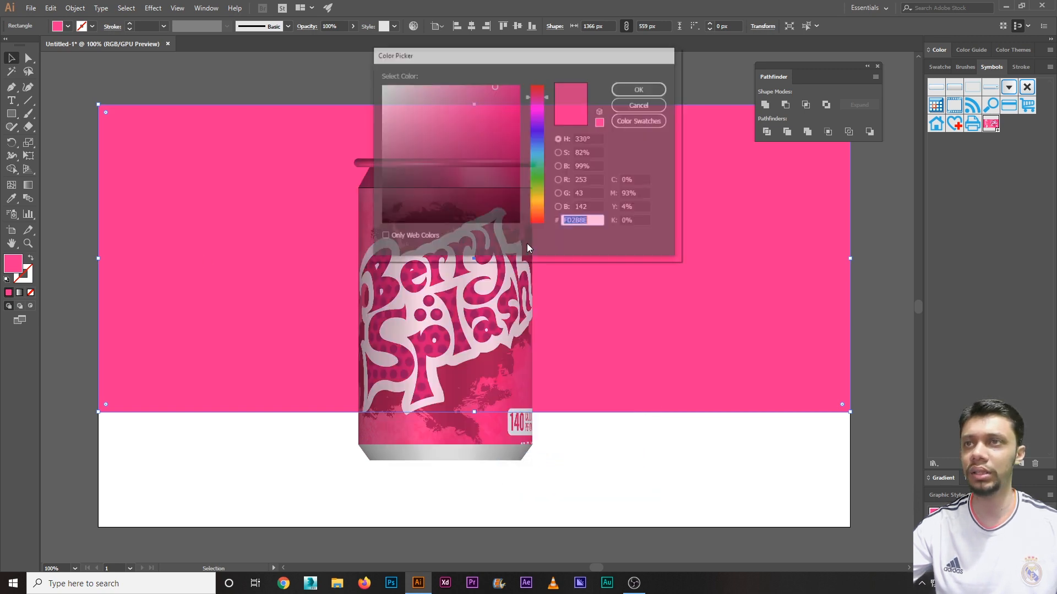
left_click(516, 146)
left_click(639, 90)
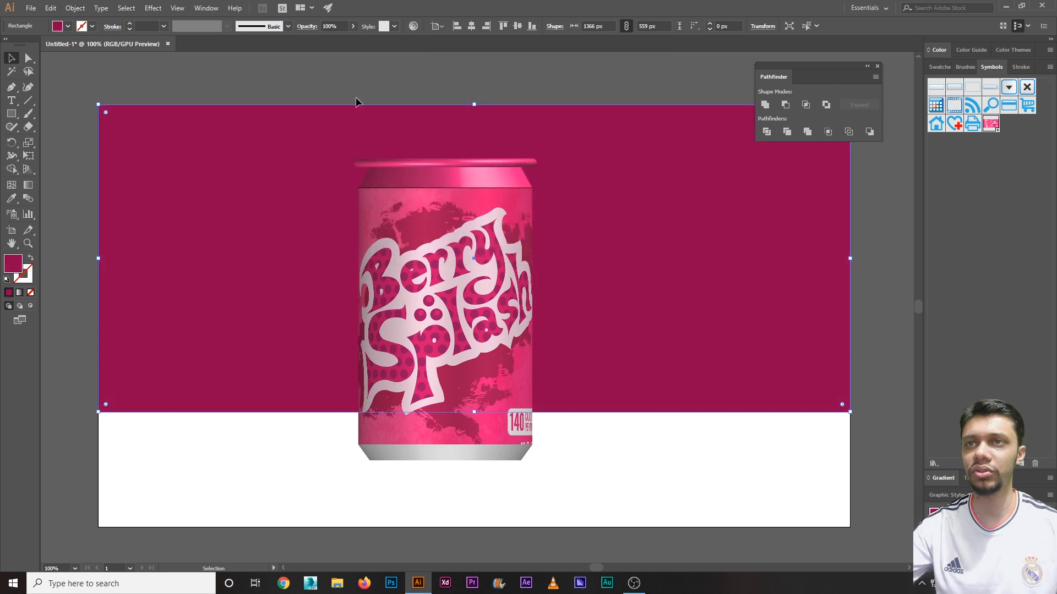
Step: Draw a 1366 × 209 px berry rectangle over the white lower strip as a floor
left_click(343, 81)
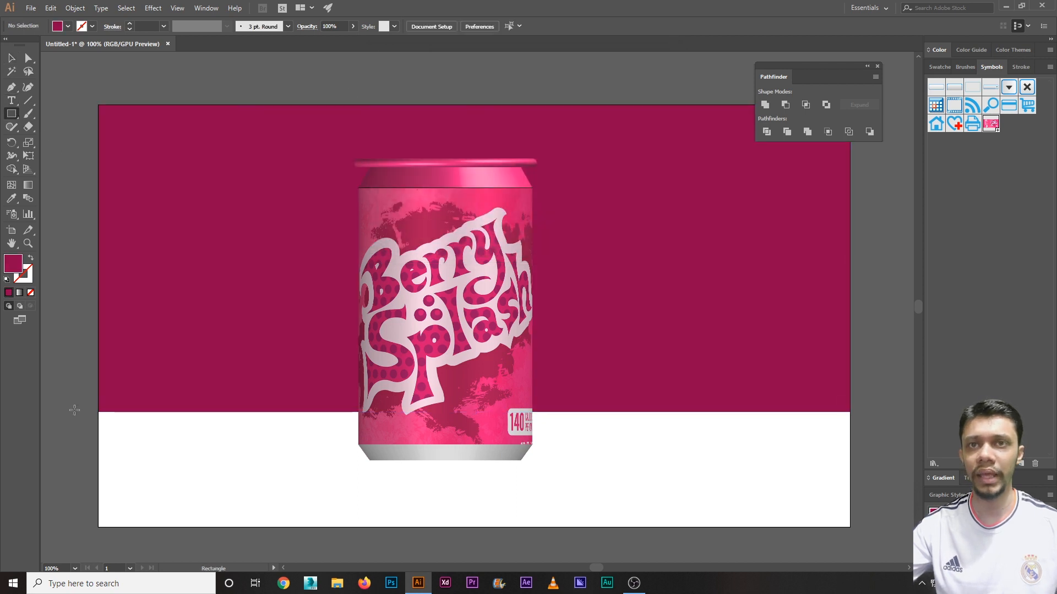
left_click(11, 114)
left_click_drag(101, 409, 850, 527)
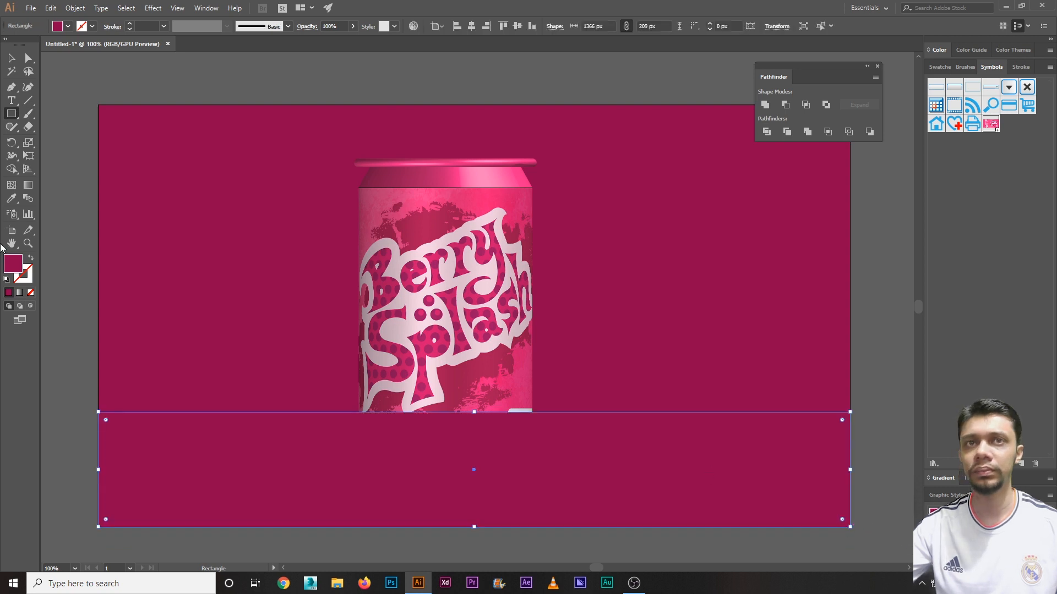
Step: Darken the floor rectangle's fill to a deeper maroon and send it behind the can
double_click(20, 267)
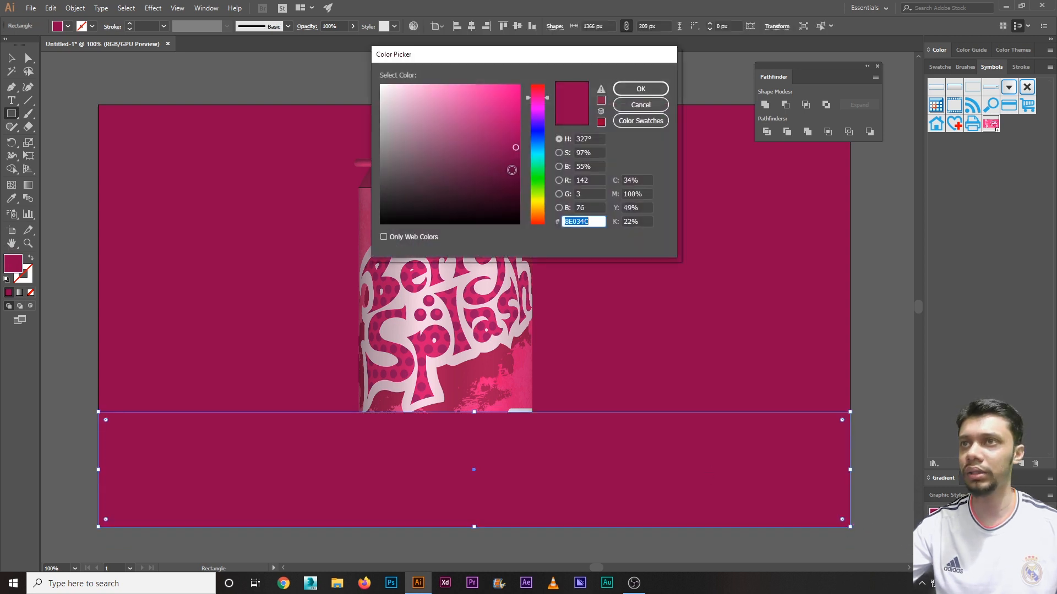
left_click_drag(512, 170, 517, 185)
left_click(640, 88)
right_click(582, 434)
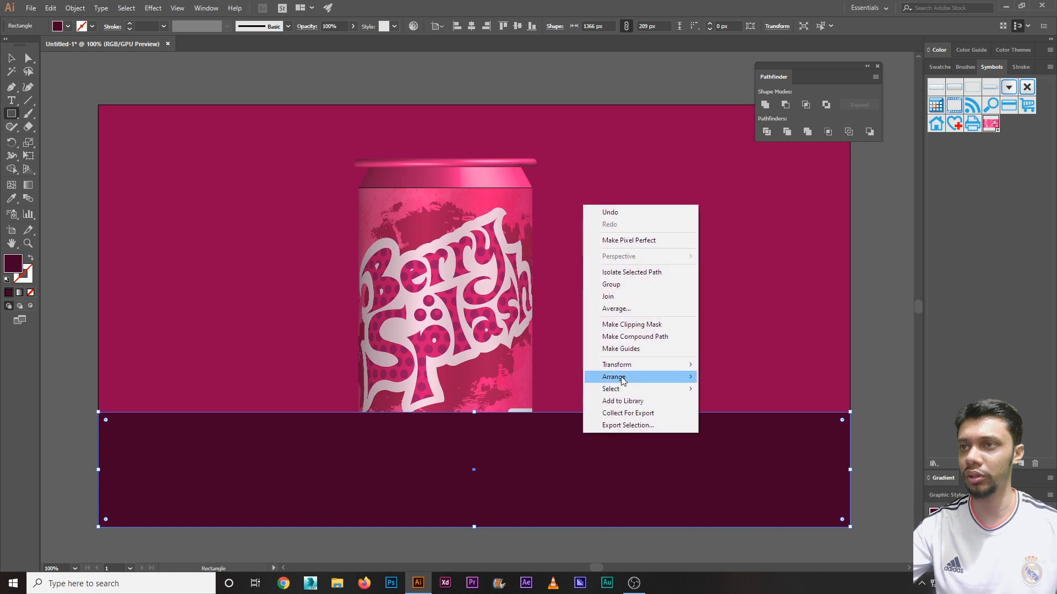
mouse_move(624, 380)
left_click(743, 414)
Step: Move the can slightly up and to the right so it stands on the floor
left_click(11, 57)
left_click(157, 97)
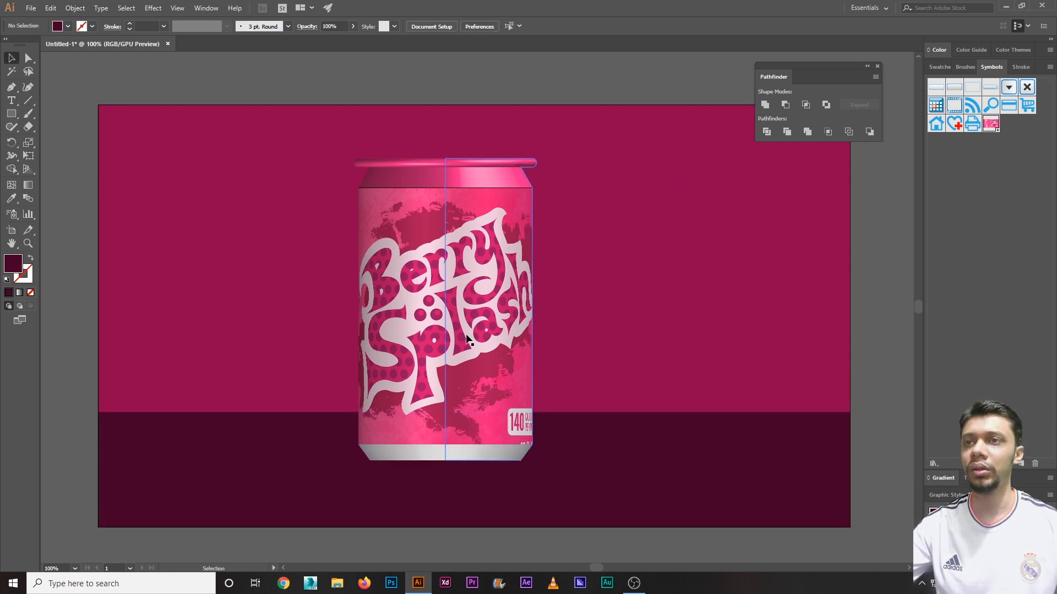
left_click_drag(468, 339, 479, 317)
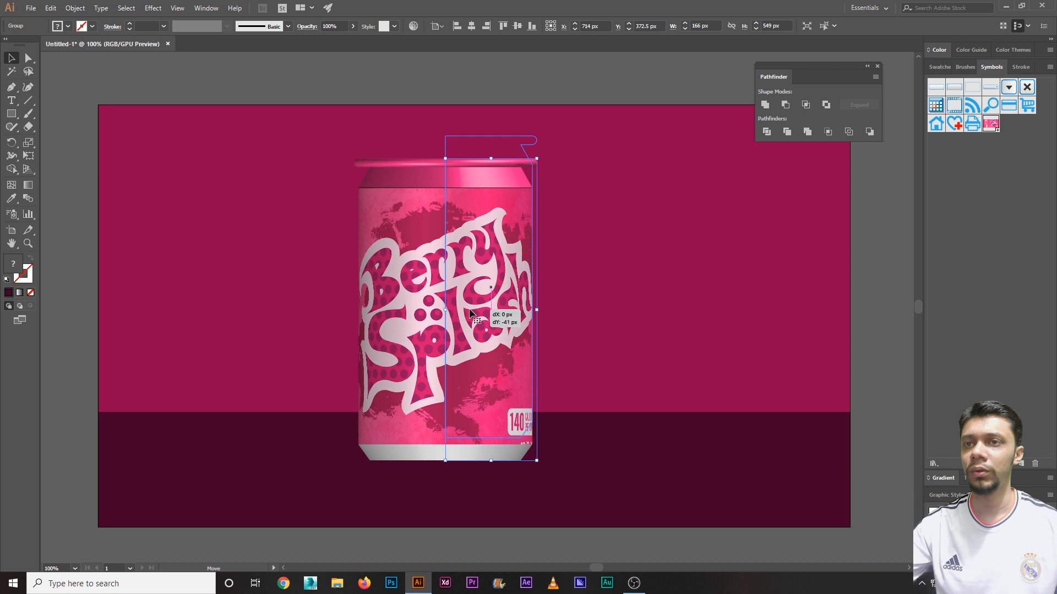
left_click(436, 489)
left_click(245, 94)
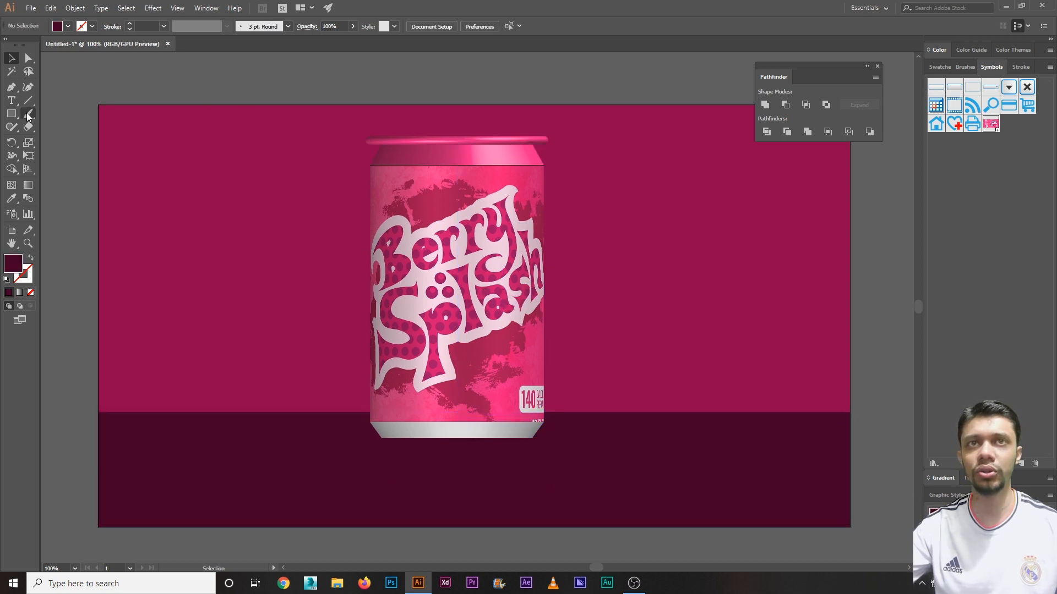
Step: Draw a flat ellipse below the can and fill it with a white-to-black gradient
left_click_drag(11, 113, 60, 140)
left_click_drag(323, 451, 644, 474)
key("v")
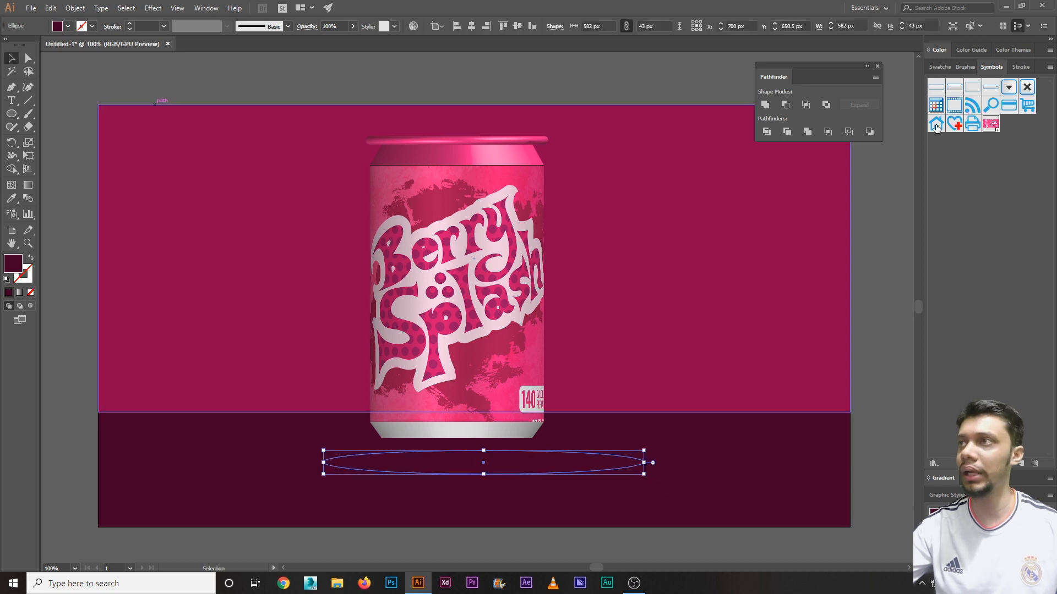
left_click(61, 26)
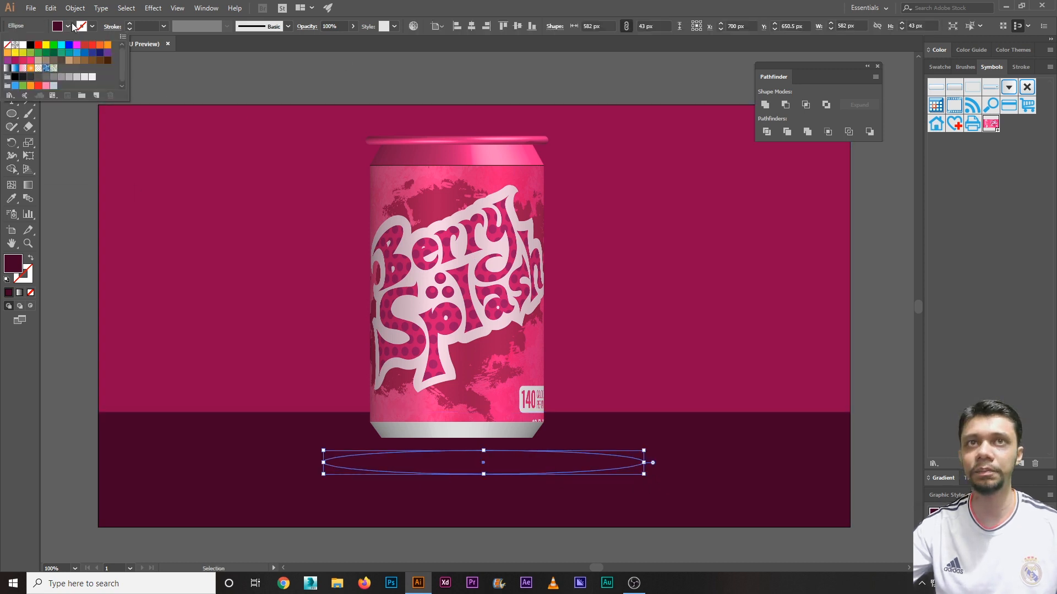
left_click(22, 70)
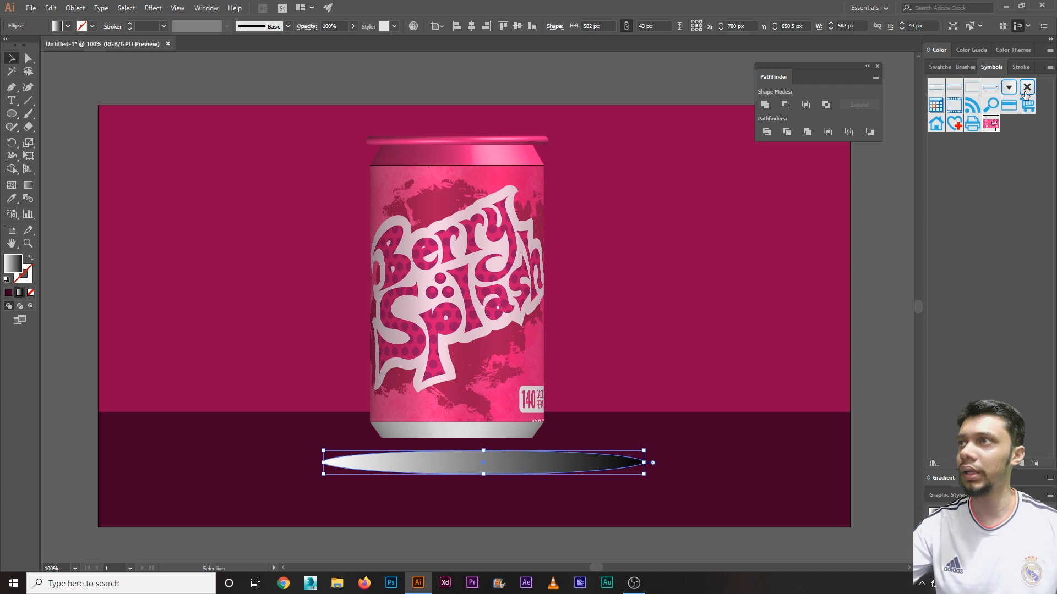
Step: Make the ellipse gradient radial, reversed to a black centre, with the white stop at 0% opacity
left_click(946, 479)
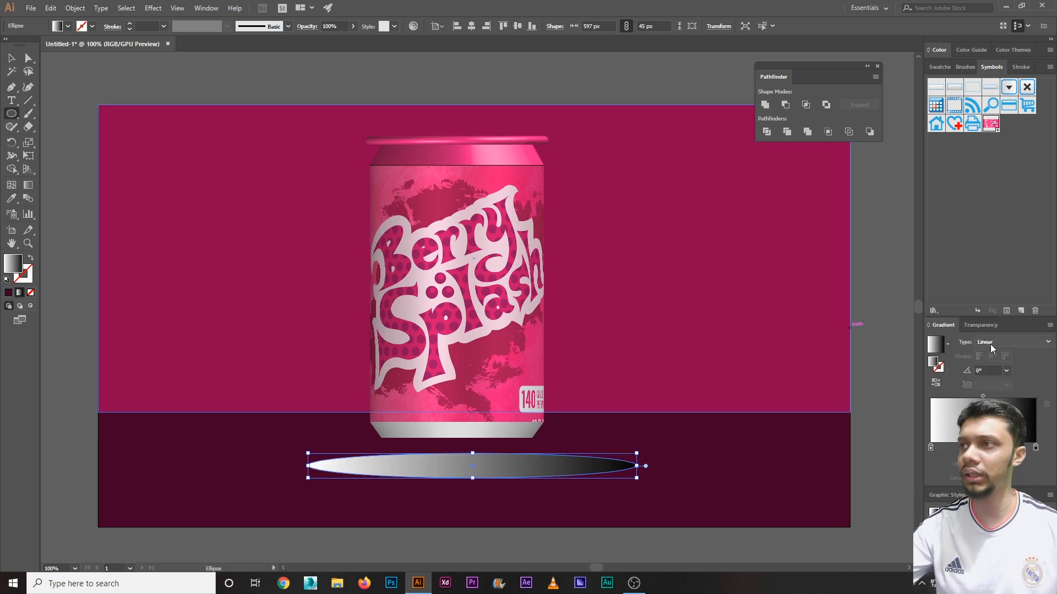
left_click(990, 345)
left_click(990, 368)
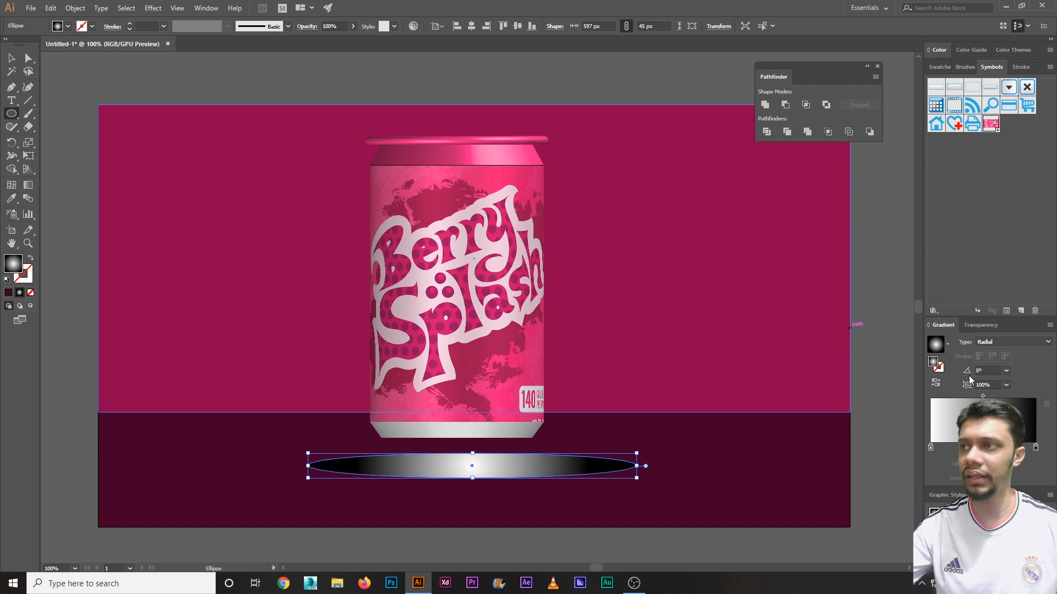
left_click(937, 382)
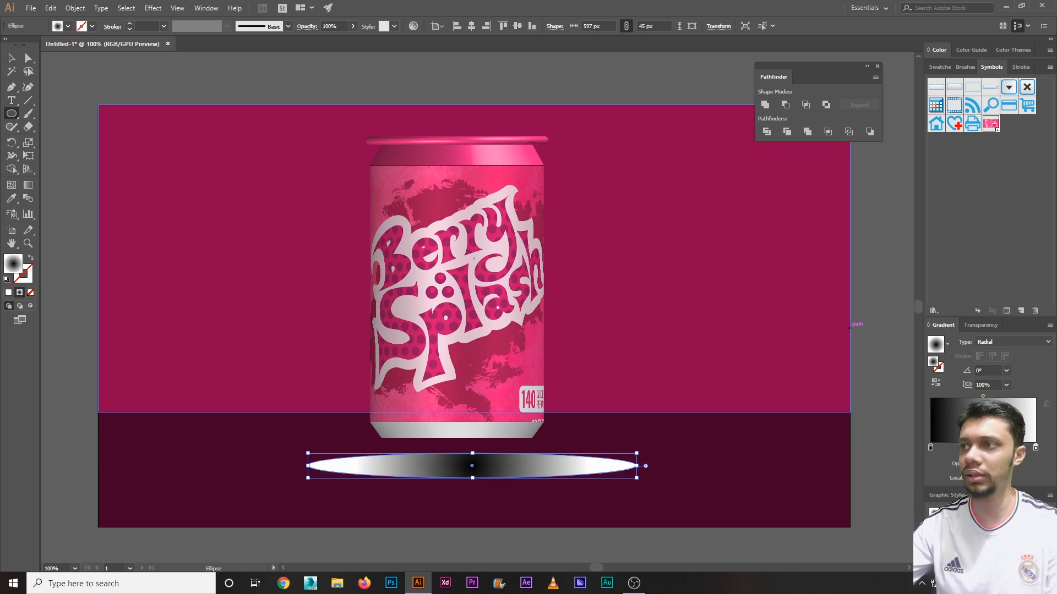
left_click_drag(987, 464, 947, 464)
type("0")
key("Return")
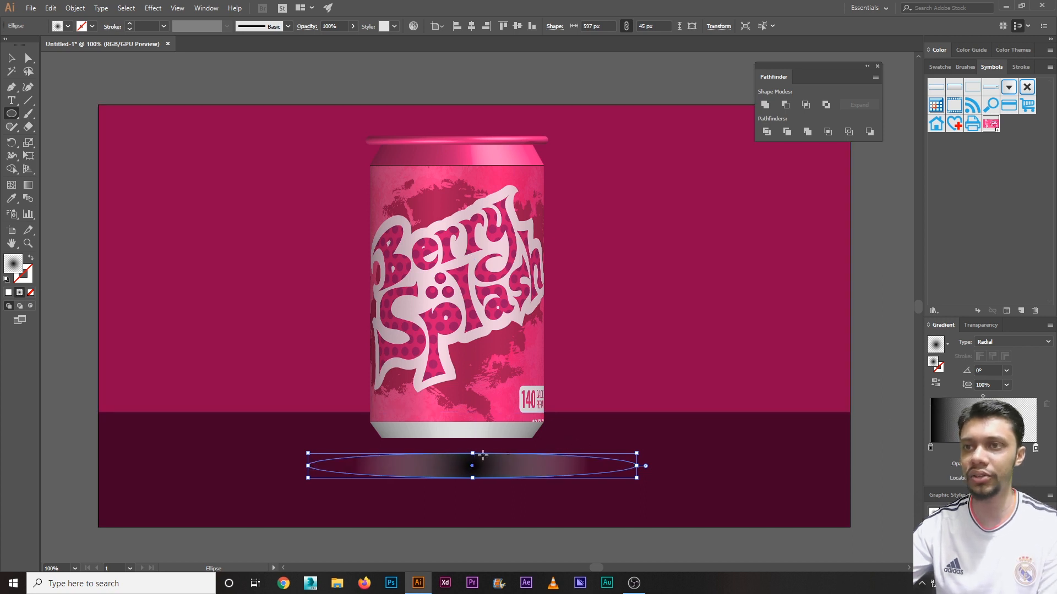
Step: Squash the radial gradient to a 10% aspect ratio
left_click(985, 385)
type("15")
key("Return")
left_click_drag(993, 386, 944, 384)
type("10")
key("Return")
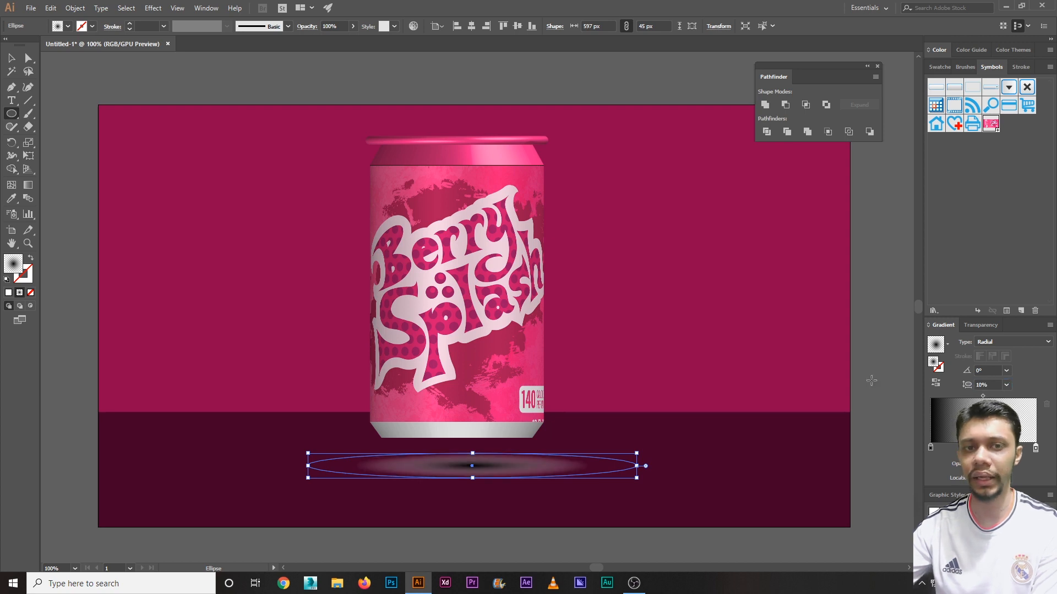
left_click(12, 59)
left_click(440, 206)
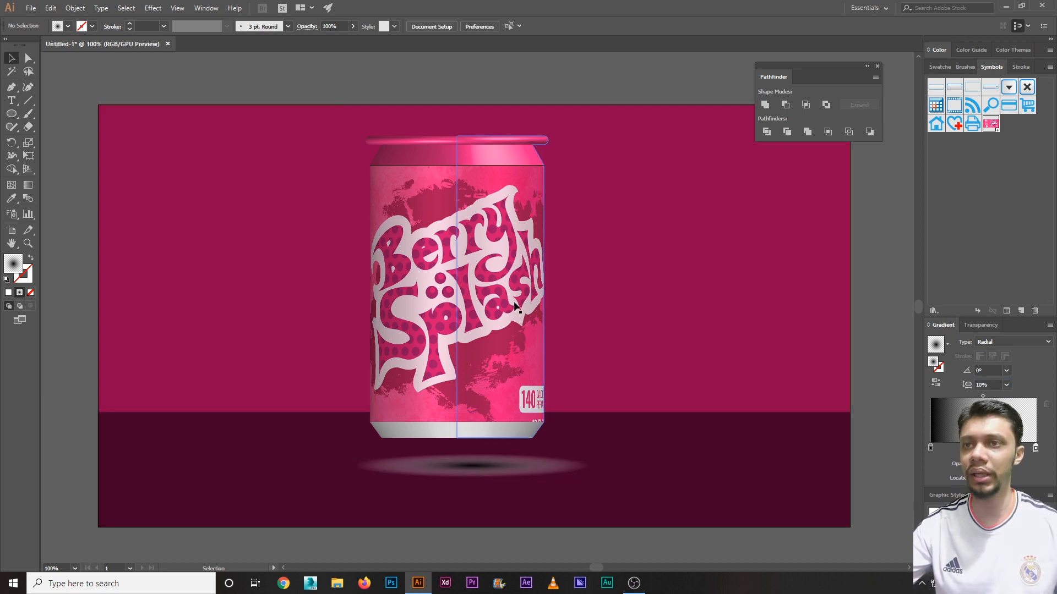
Step: Set the shadow ellipse's blending mode to Multiply in the Transparency panel
left_click(477, 467)
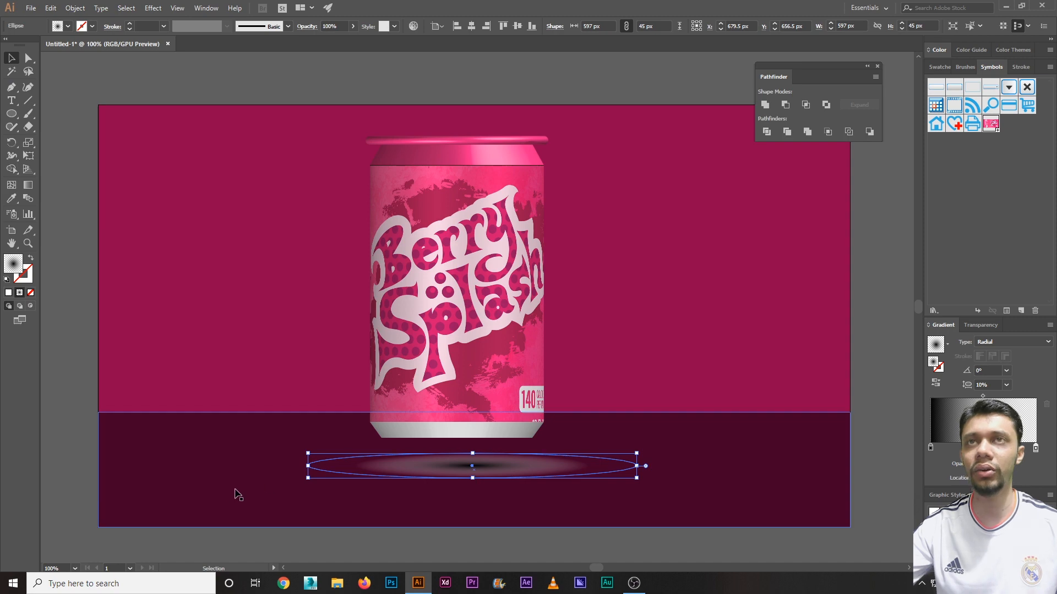
left_click(204, 8)
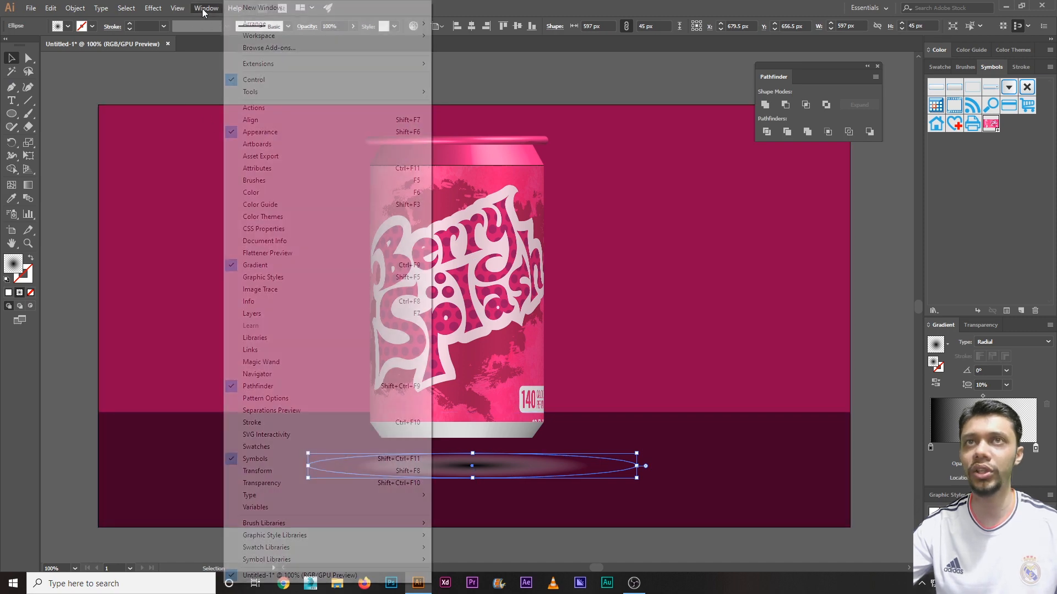
left_click(259, 483)
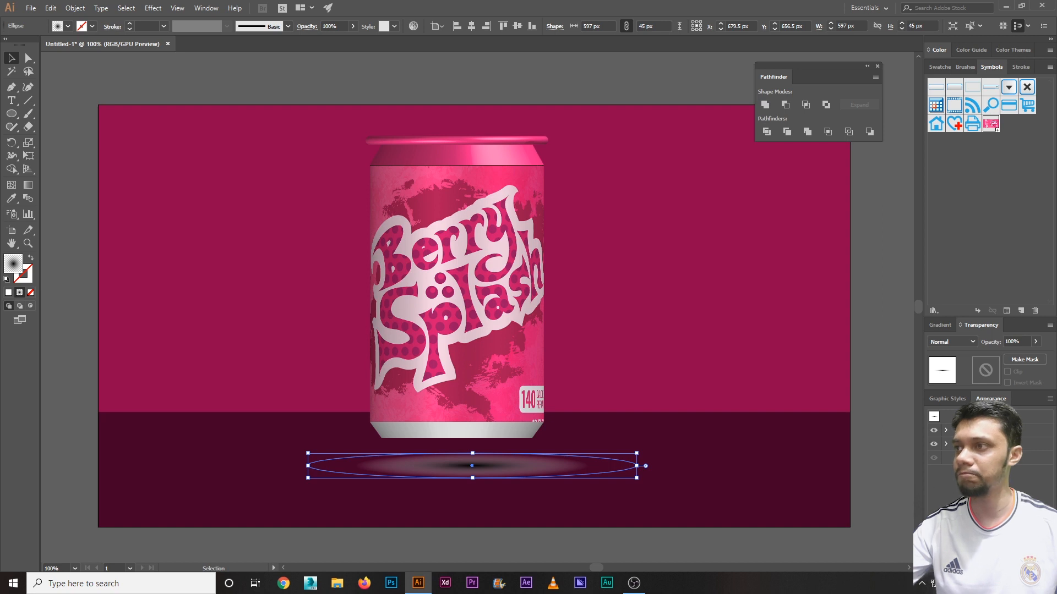
left_click(955, 341)
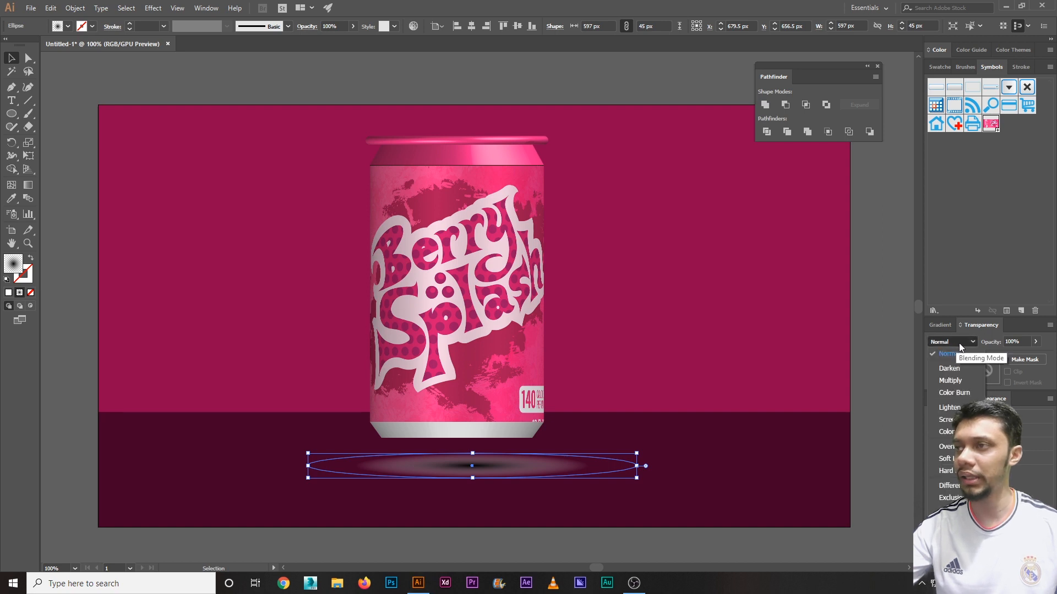
left_click(959, 381)
left_click(743, 531)
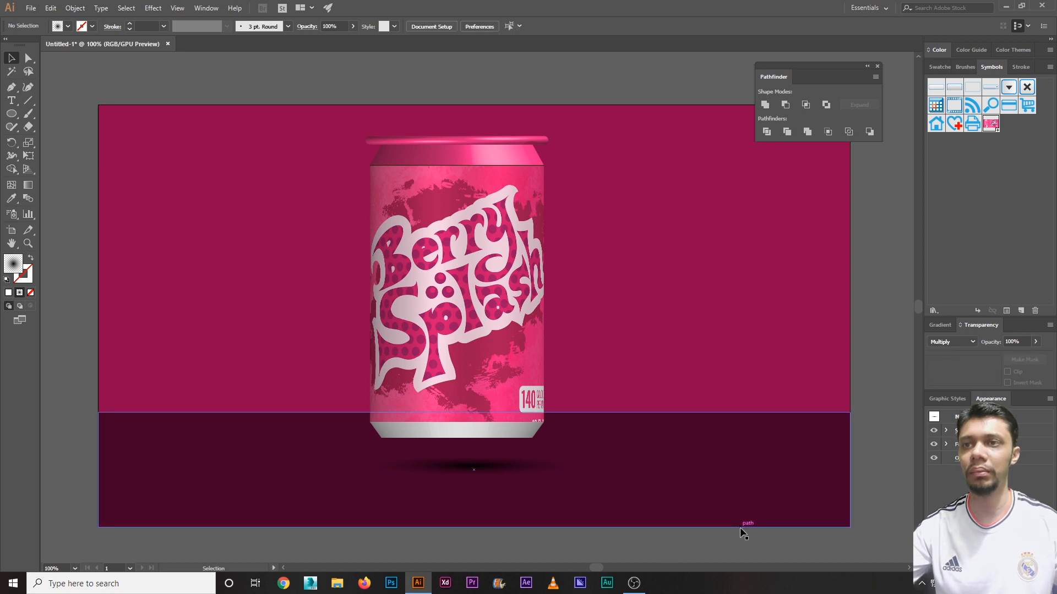
Step: Widen the shadow to about 869 px and move the can down and right onto it
left_click(503, 473)
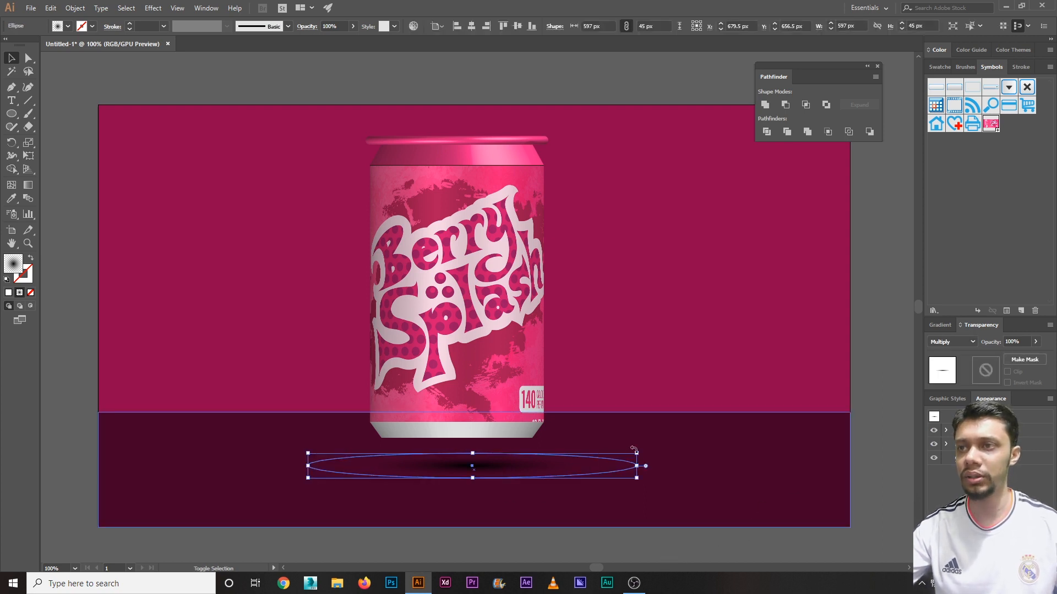
left_click_drag(637, 452, 711, 440)
left_click_drag(485, 373, 491, 391)
left_click_drag(498, 390, 499, 391)
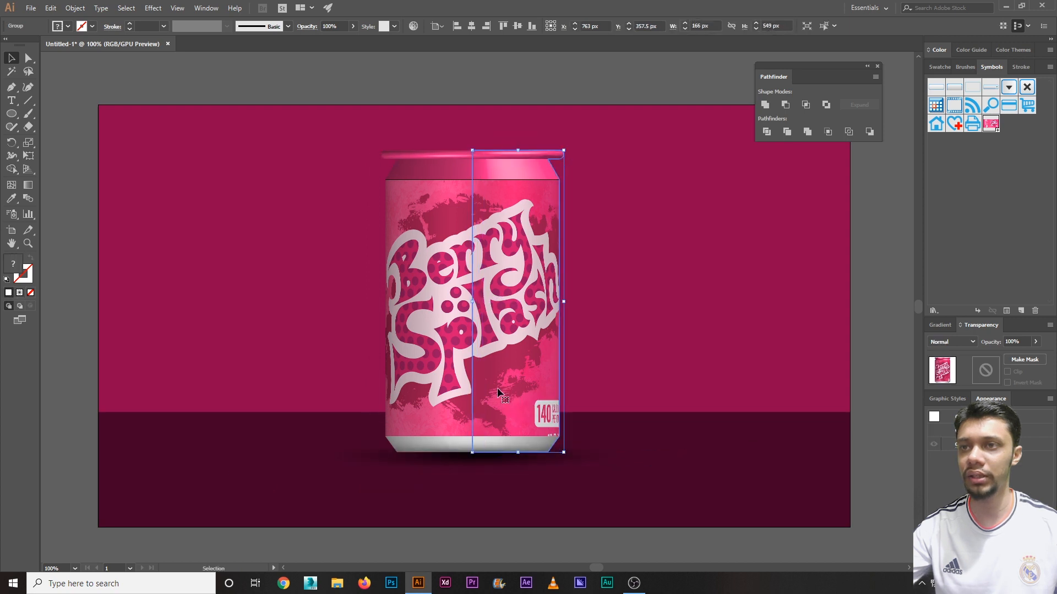
Step: Darken the shadow's core by shifting the gradient midpoint and set its opacity to 50%
left_click(623, 455)
left_click(496, 507)
left_click(507, 464)
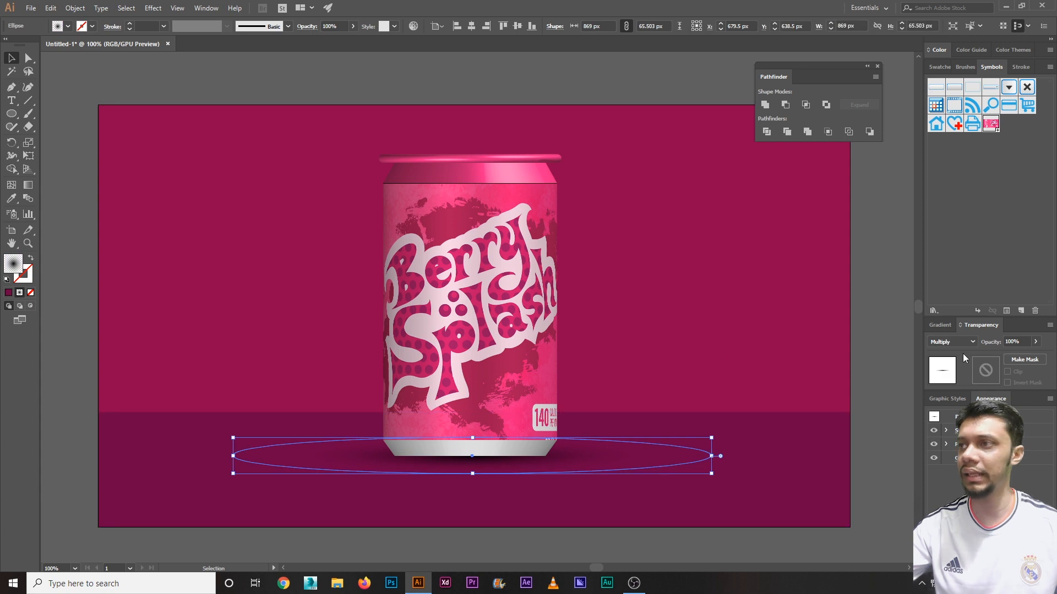
left_click(941, 324)
left_click_drag(983, 396, 1001, 397)
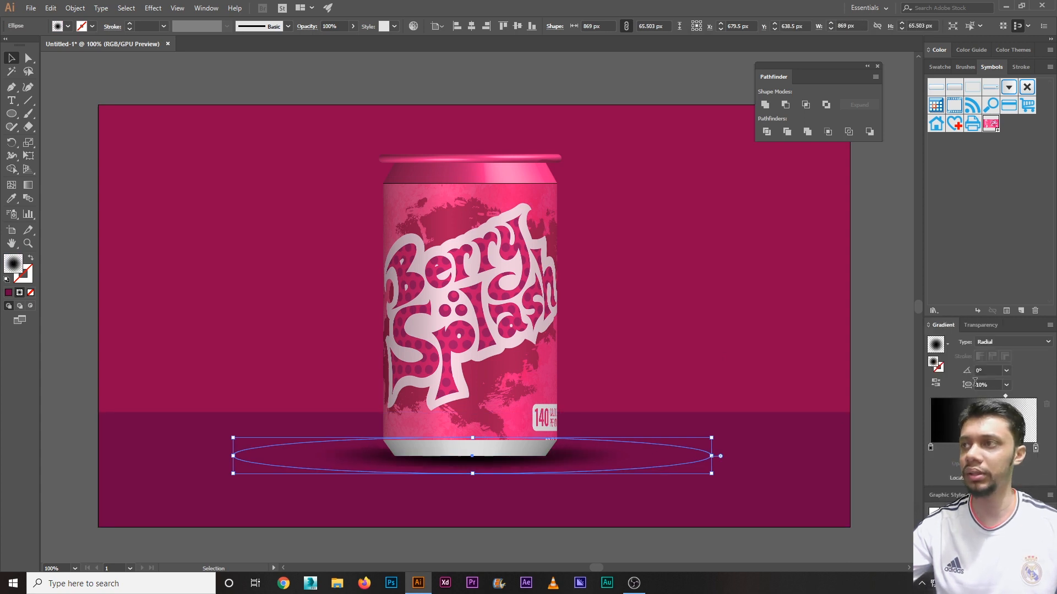
left_click(342, 26)
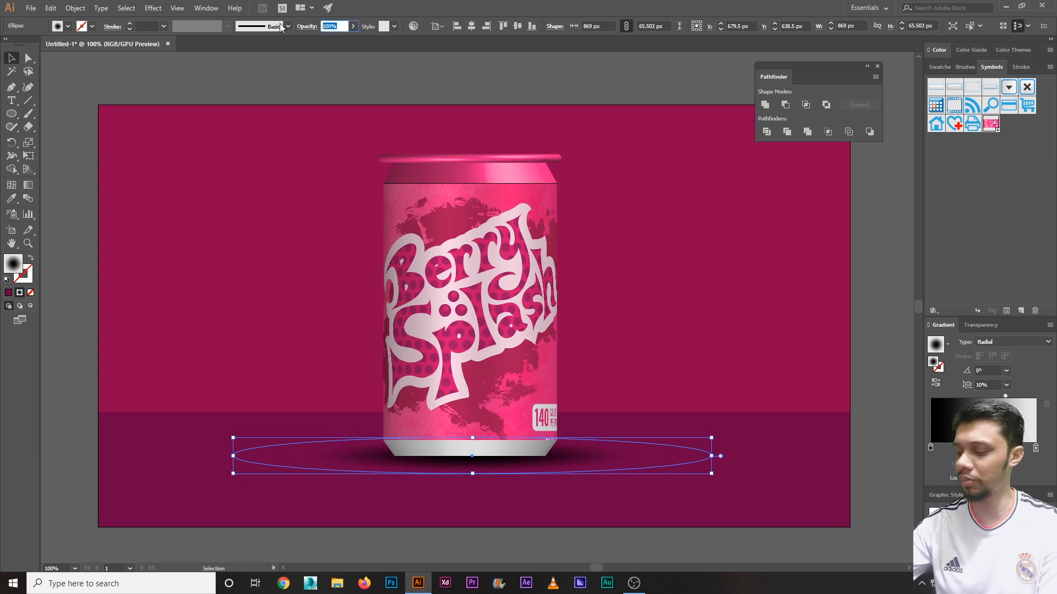
type("50")
key("Return")
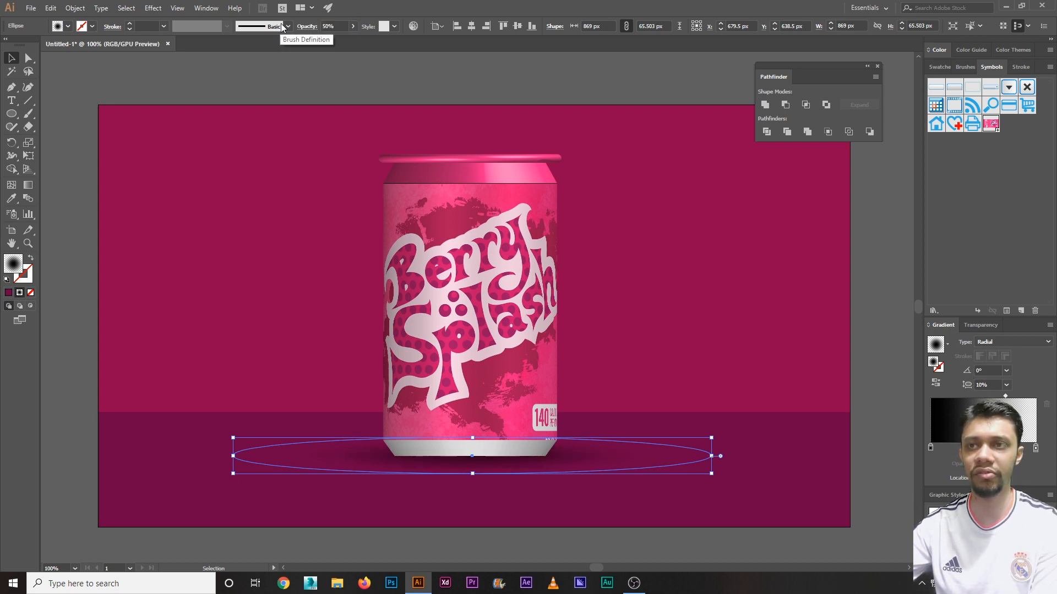
Step: Nudge the shadow down 2 px, shift the midpoint a bit further, and close the Pathfinder panel
key("Down")
key("Down")
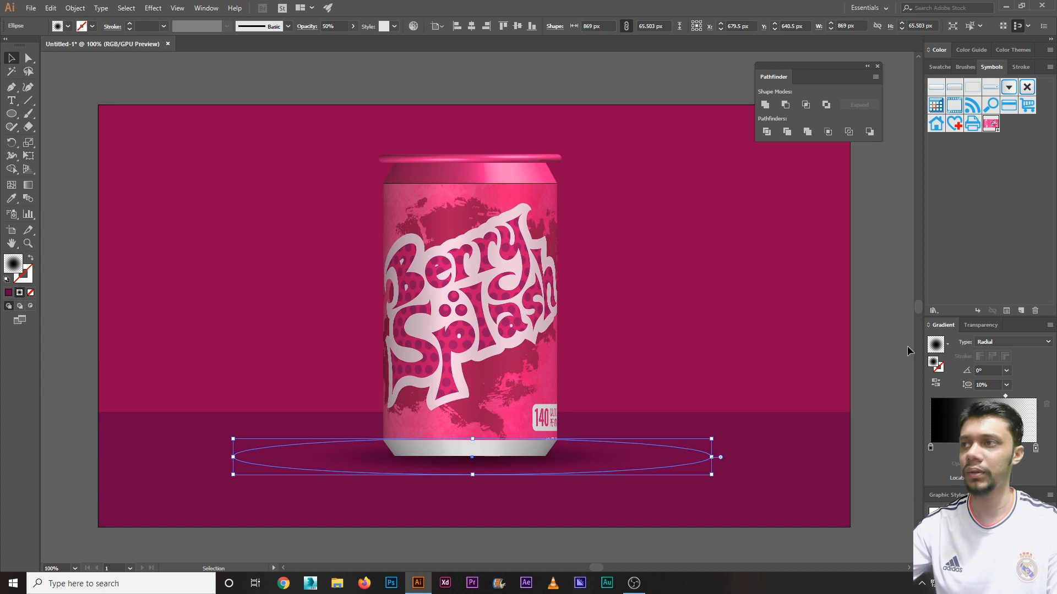
left_click_drag(1007, 397, 1015, 397)
left_click(528, 82)
left_click(578, 460)
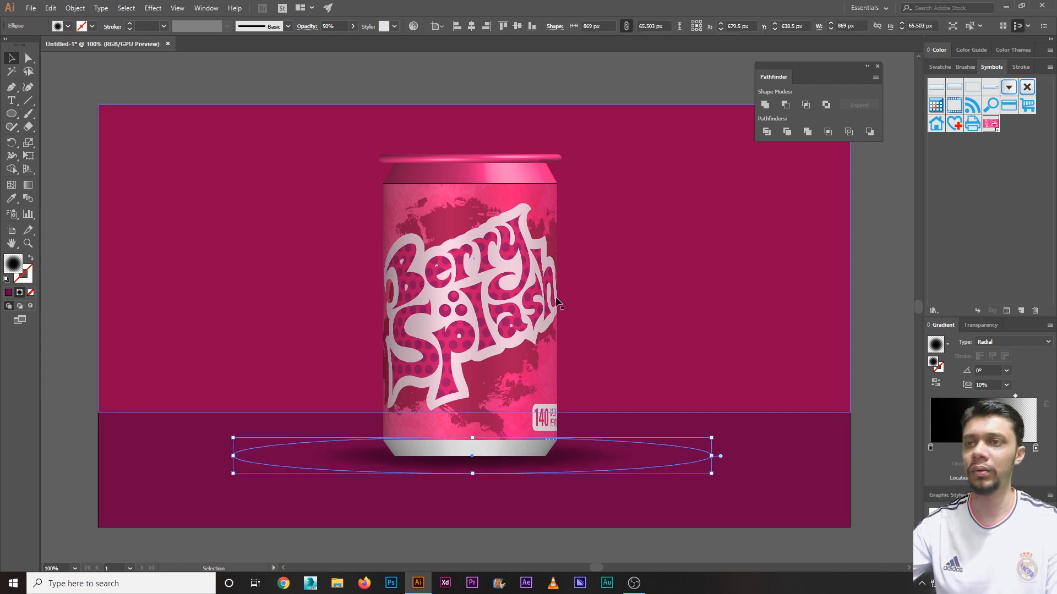
left_click(493, 82)
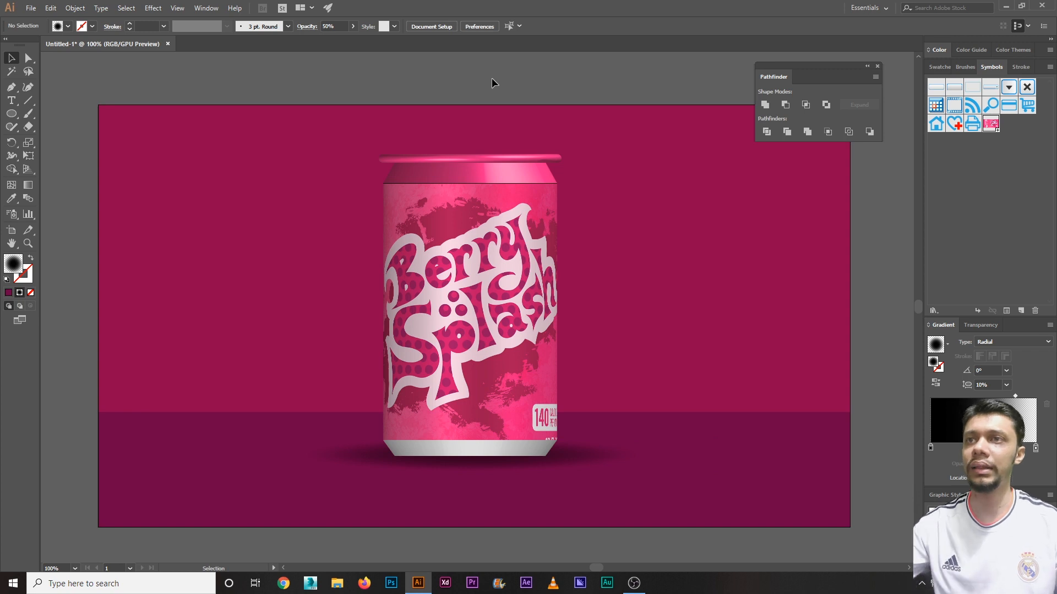
left_click(878, 67)
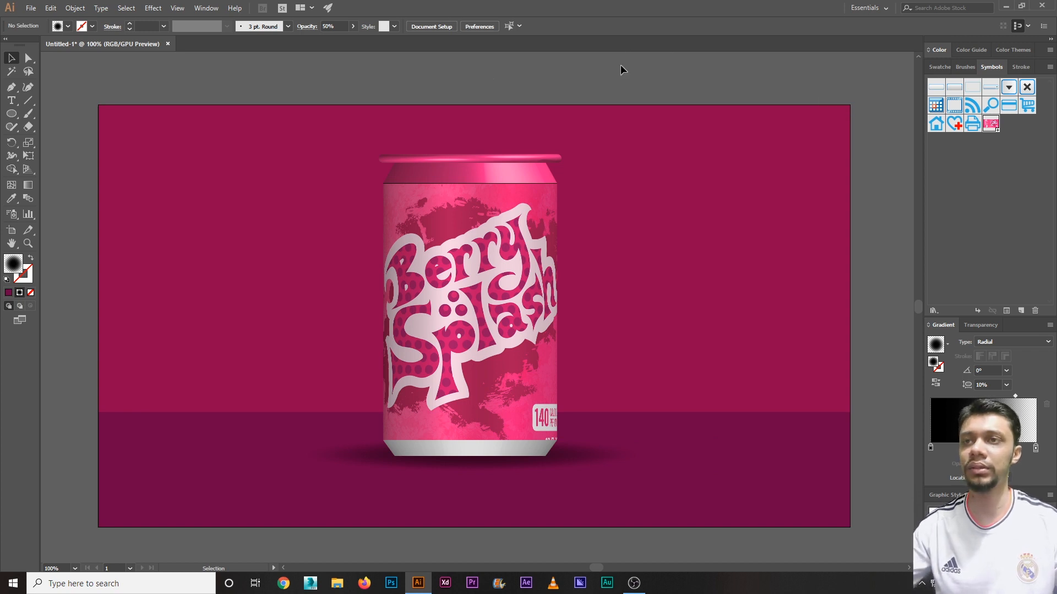